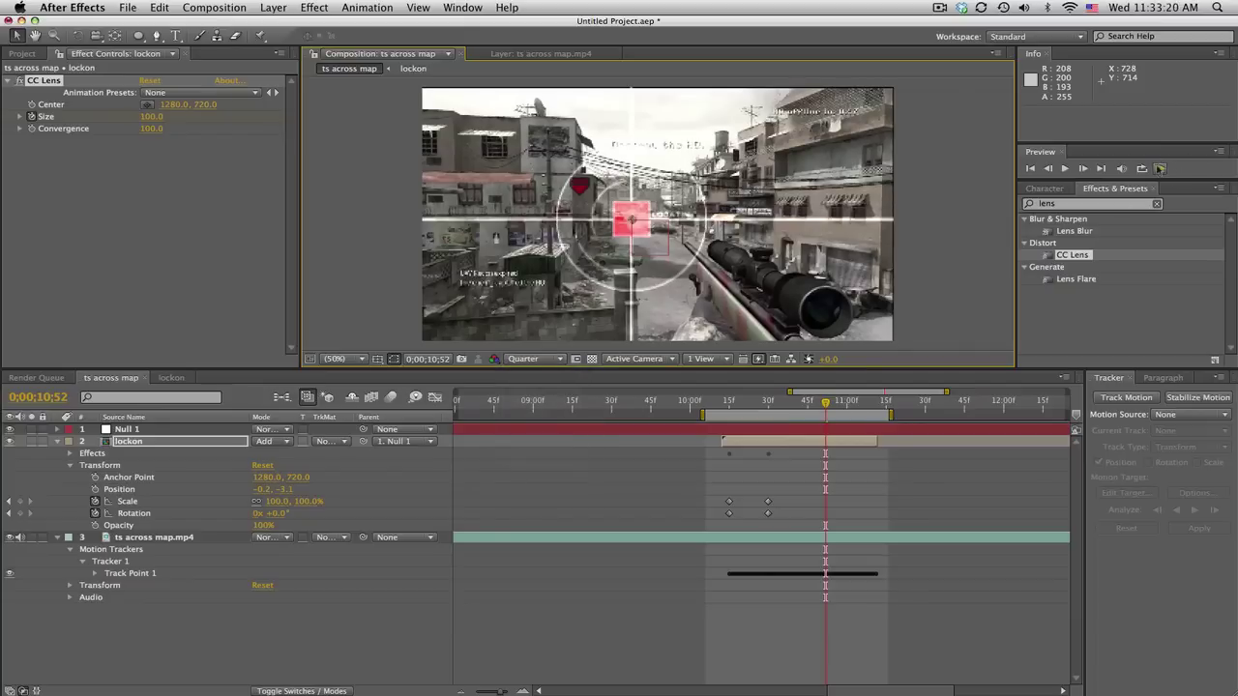
# Preview the ts across map comp and scrub through the lock-on reticle's scale-and-rotation intro.
pyautogui.click(1159, 168)
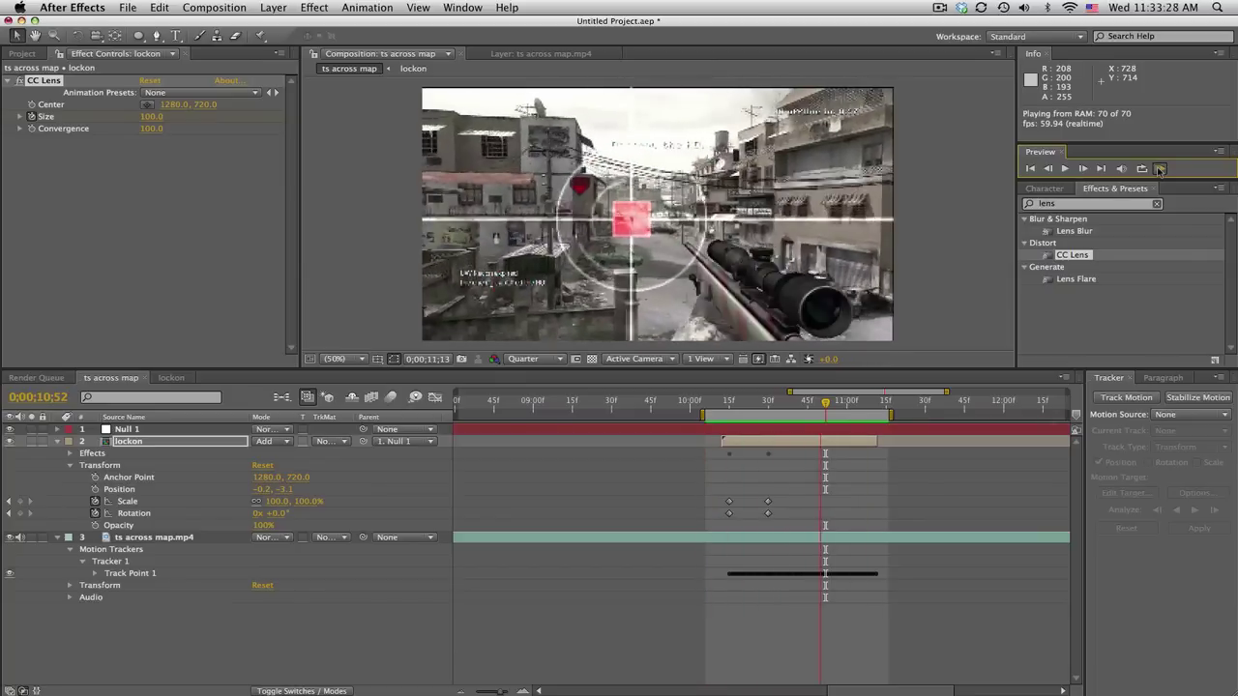
pyautogui.click(594, 476)
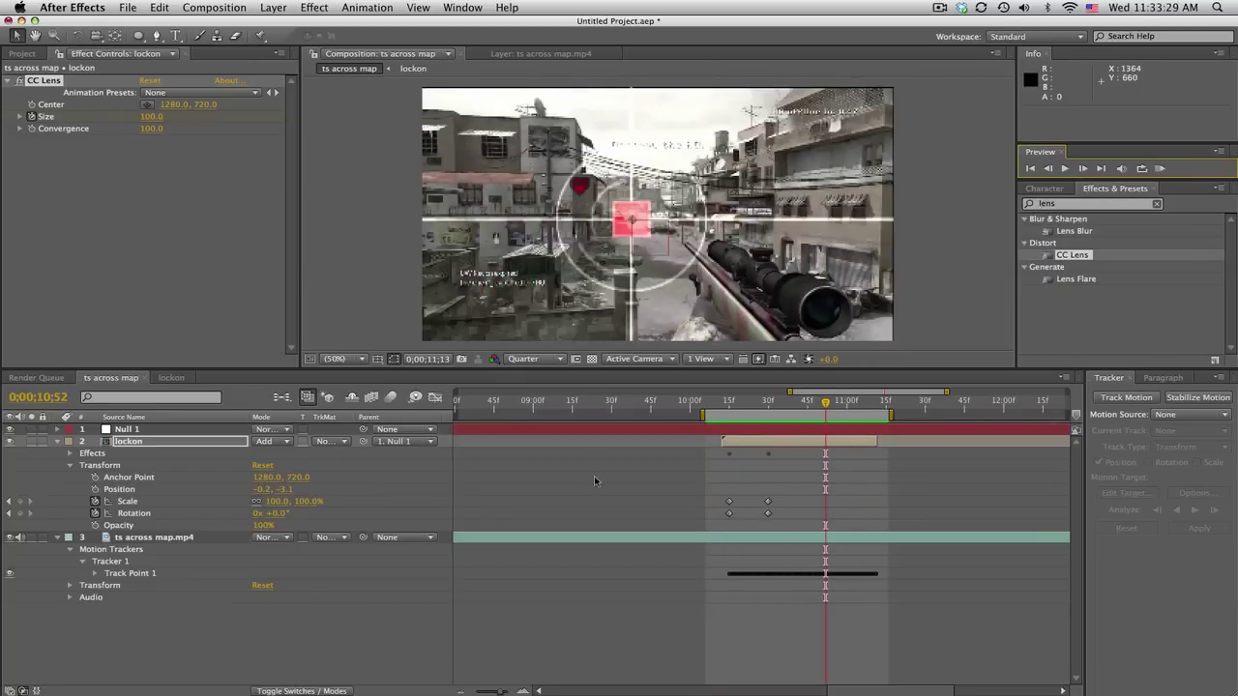
pyautogui.click(727, 402)
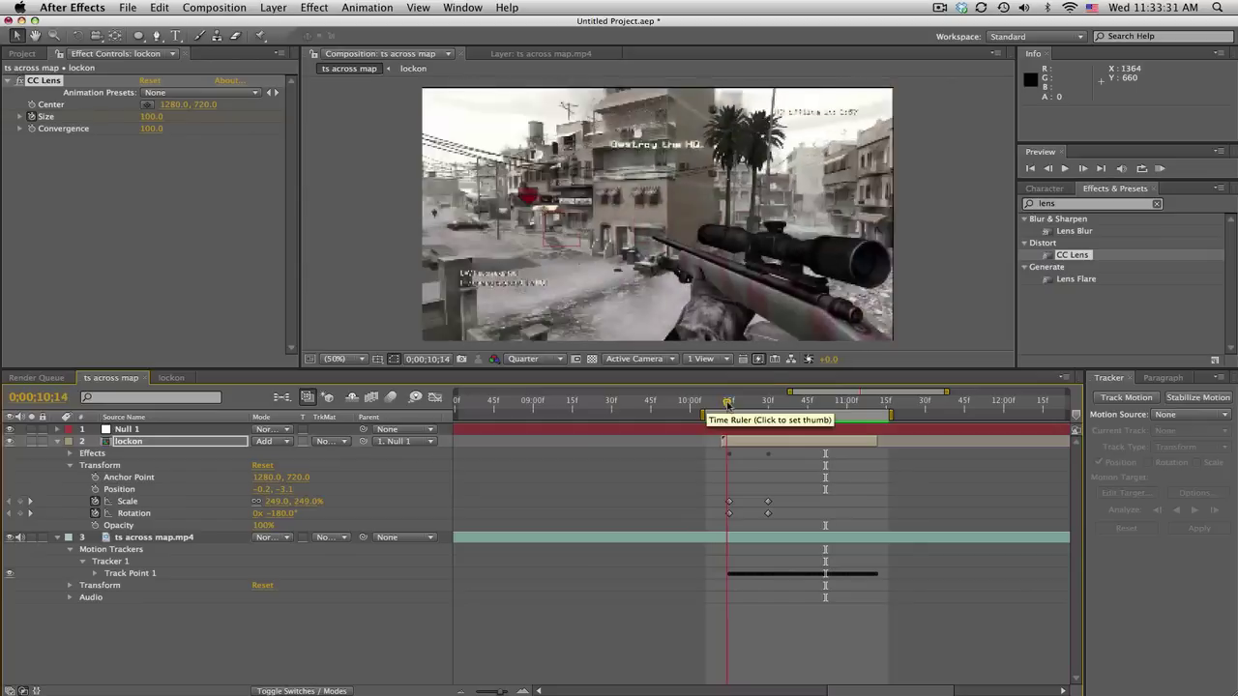
pyautogui.moveTo(728, 403); pyautogui.dragTo(784, 402)
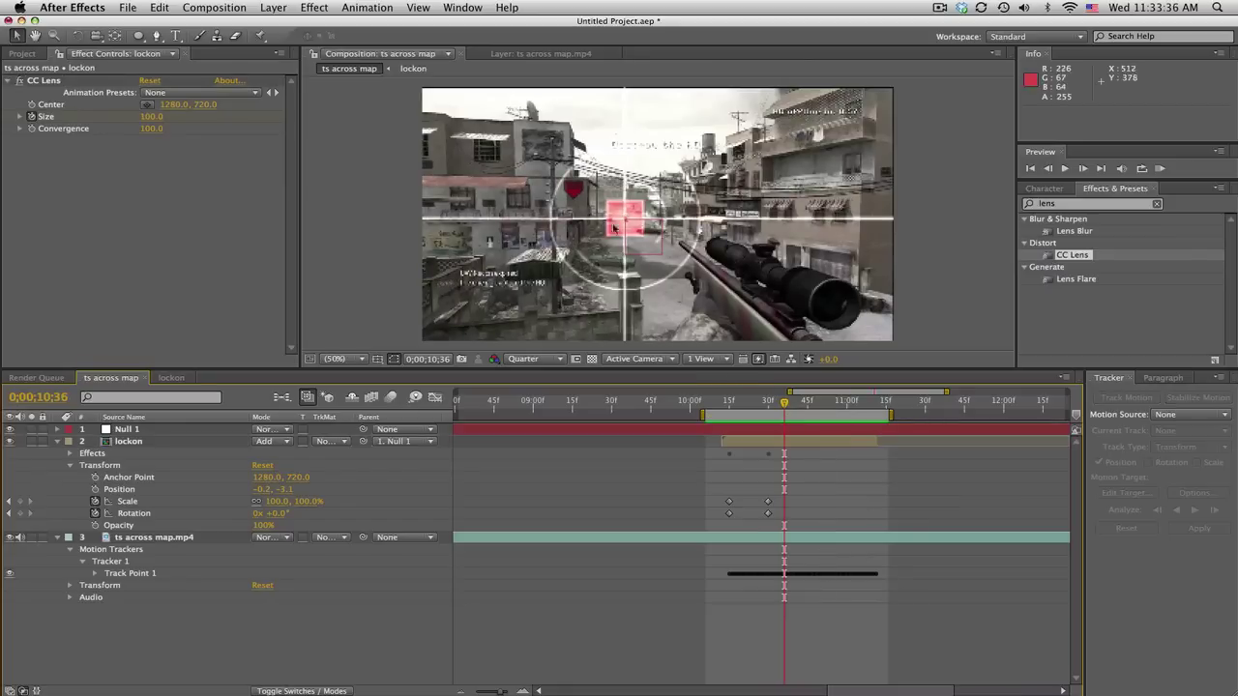
pyautogui.moveTo(783, 402)
pyautogui.mouseDown()
pyautogui.moveTo(902, 404)
pyautogui.moveTo(762, 397)
pyautogui.mouseUp()
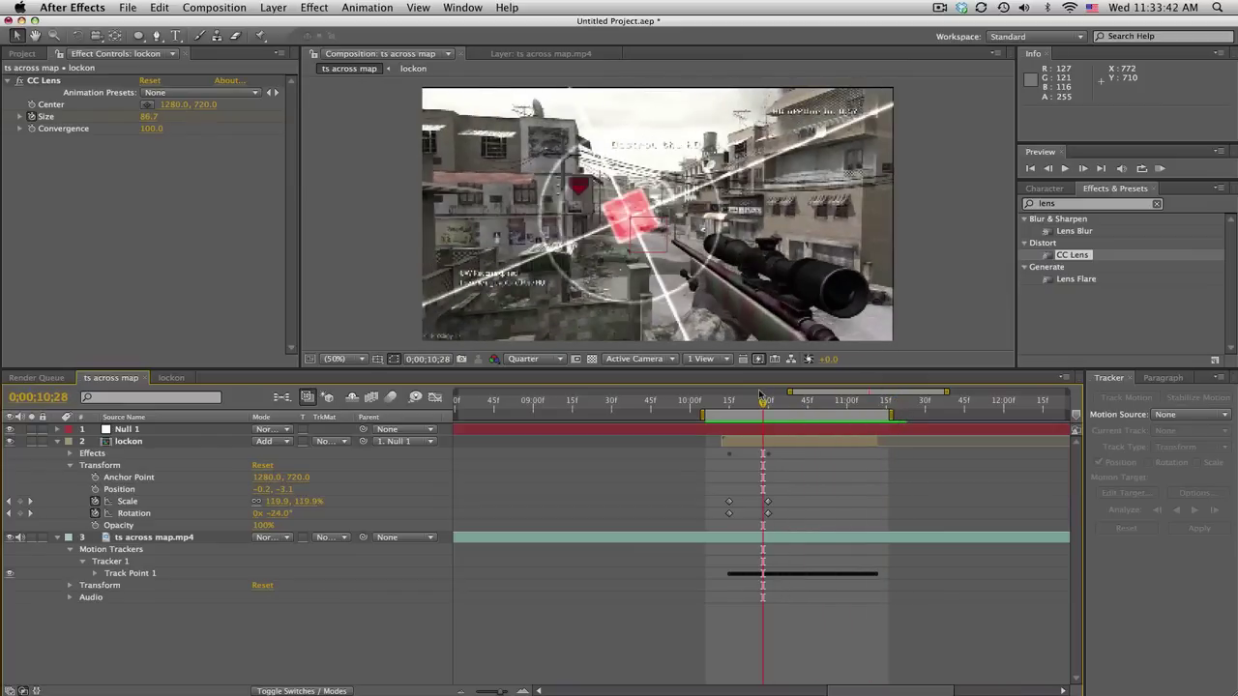
# Make comp 'ts across map 2' from ts across map.mp4 with its work area ending near 11 seconds.
pyautogui.click(22, 53)
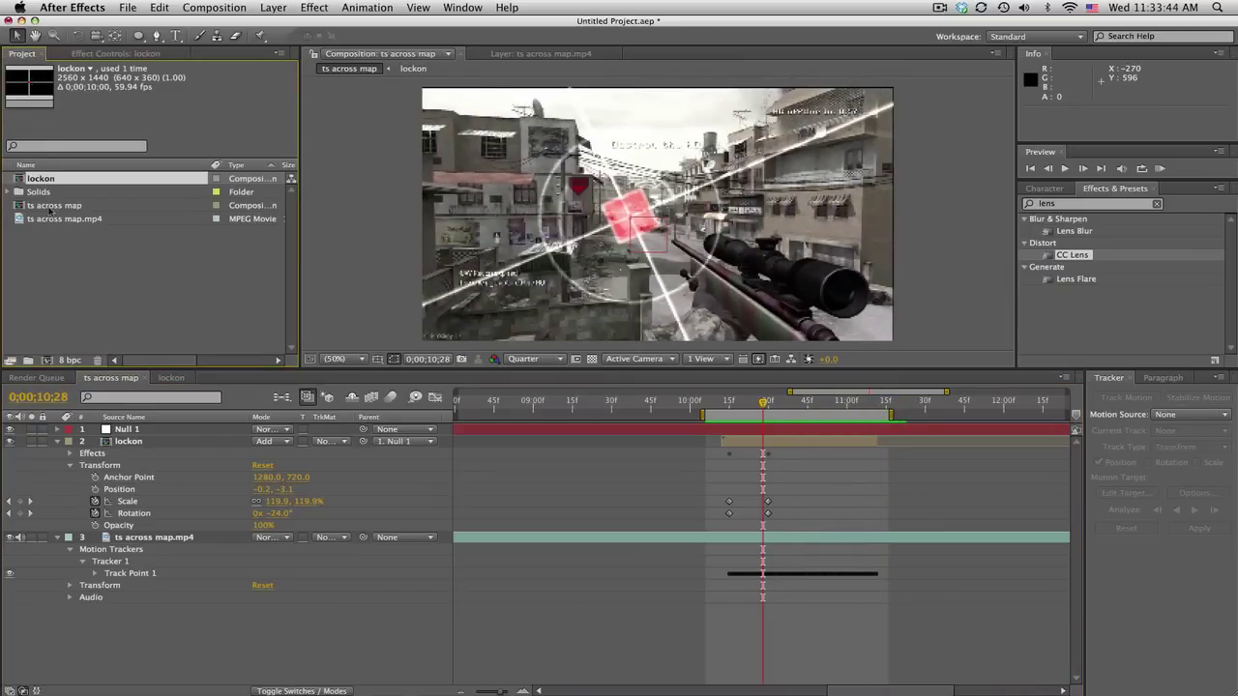
pyautogui.moveTo(59, 218); pyautogui.dragTo(46, 359)
pyautogui.moveTo(707, 407); pyautogui.dragTo(912, 402)
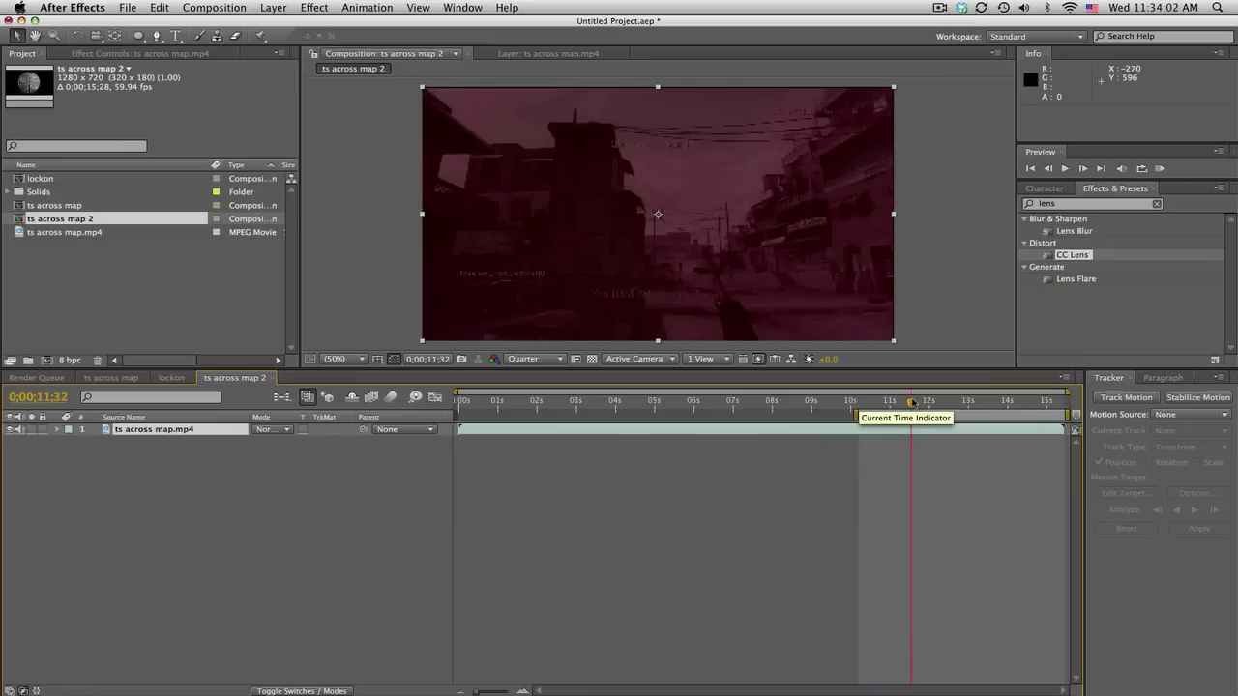
pyautogui.press('n')
pyautogui.click(893, 402)
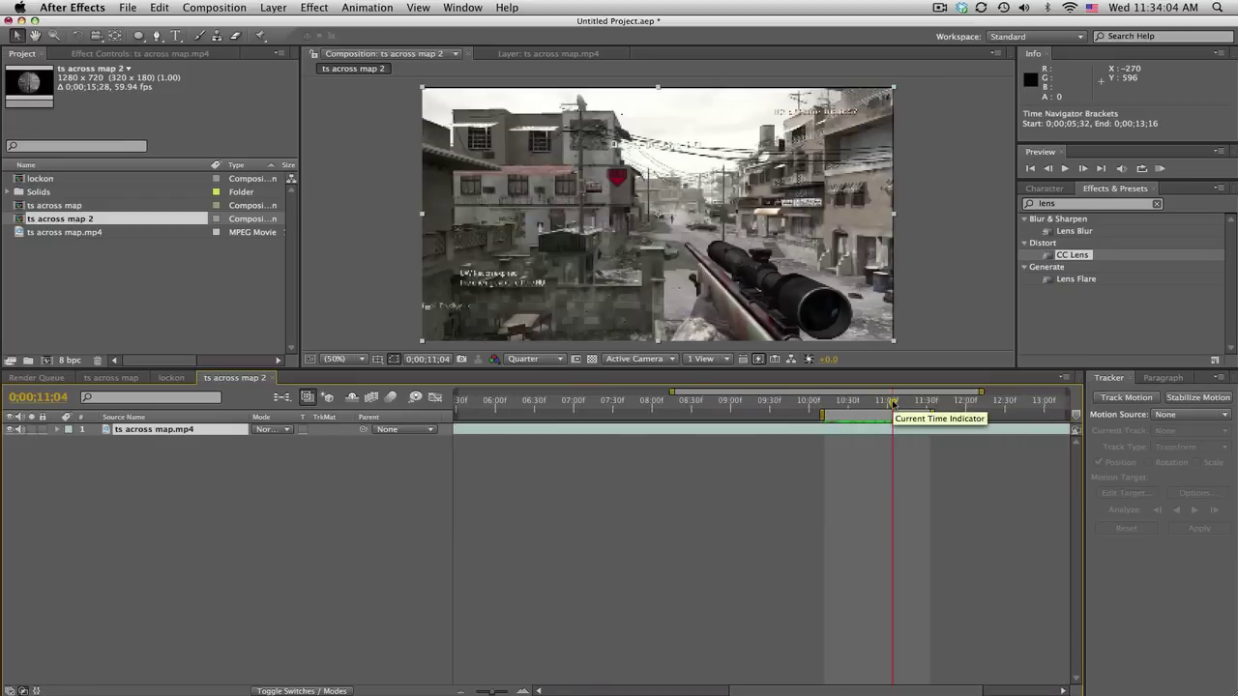
pyautogui.press(';')
pyautogui.moveTo(848, 392); pyautogui.dragTo(893, 402)
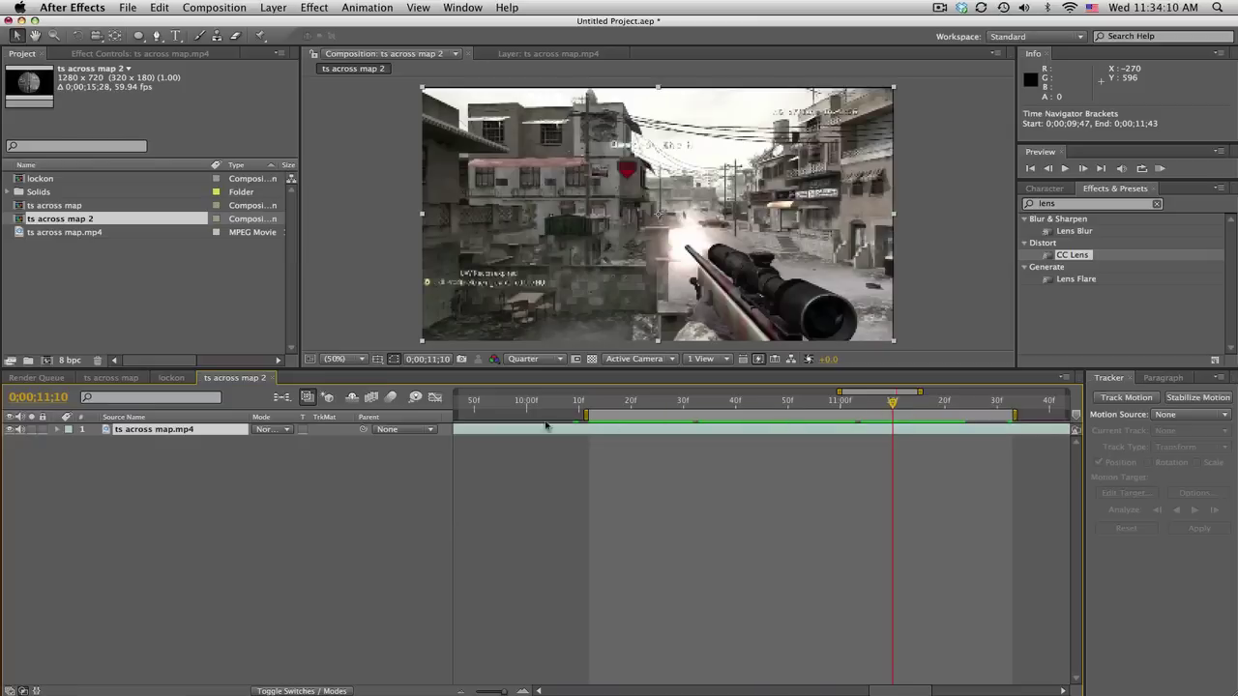
# Create Comp 1 from the HDV/HDTV 720 29.97 preset at 59.94 fps with width 1280*2 (2560).
pyautogui.click(212, 6)
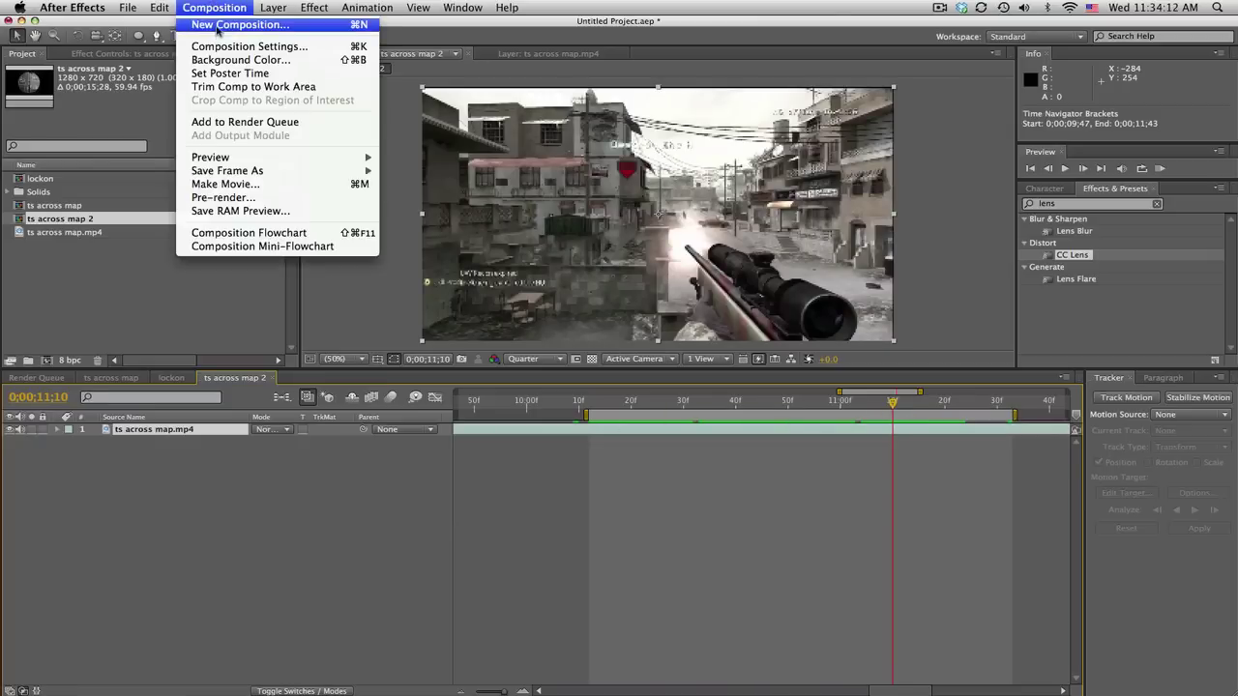
pyautogui.click(218, 25)
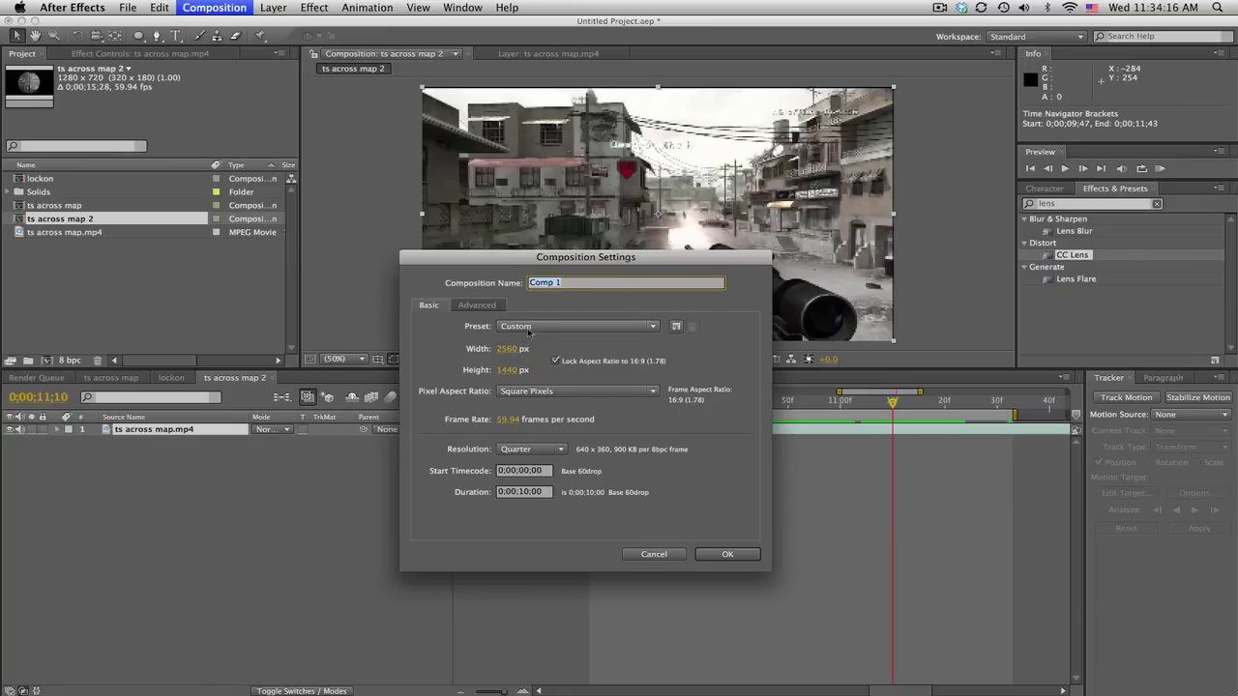
pyautogui.click(527, 327)
pyautogui.click(553, 227)
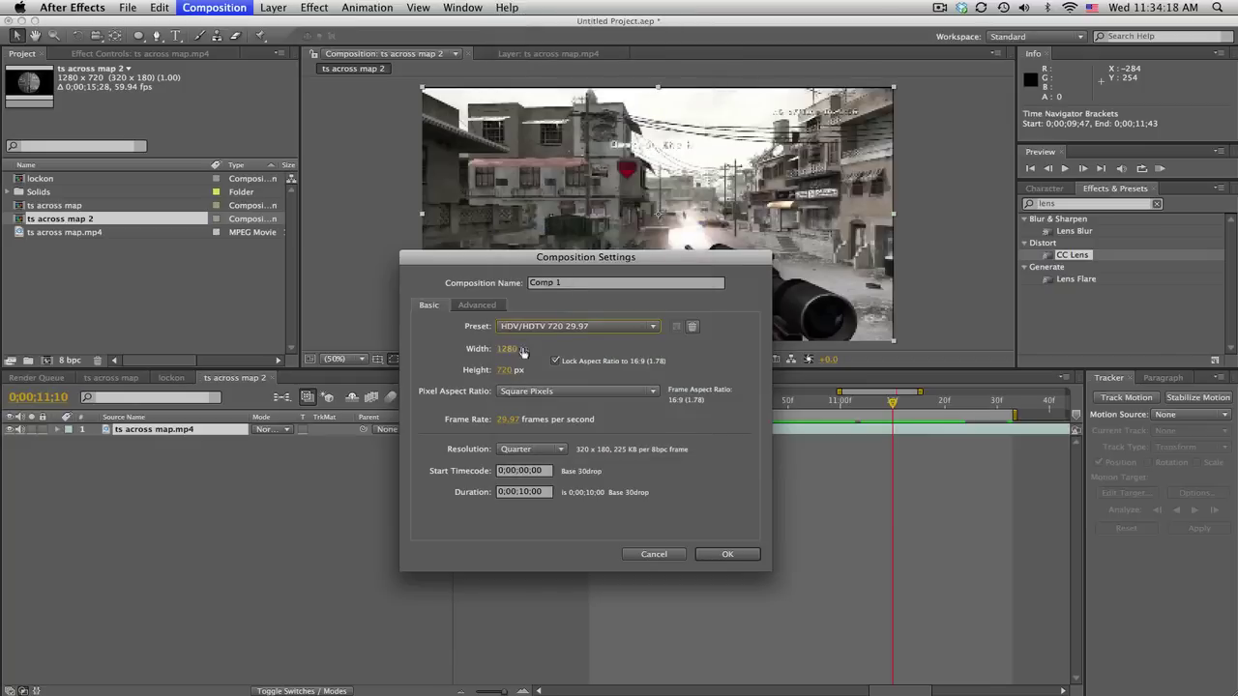
pyautogui.click(512, 419)
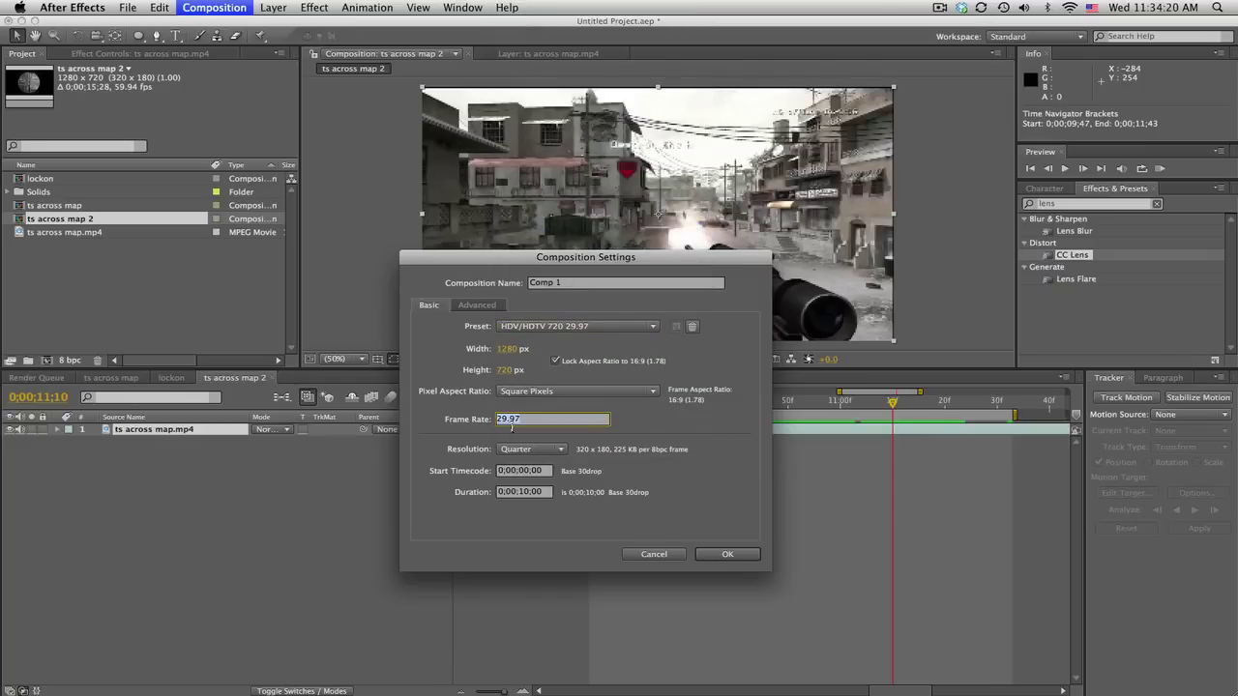
pyautogui.write('59.94')
pyautogui.click(519, 349)
pyautogui.click(534, 353)
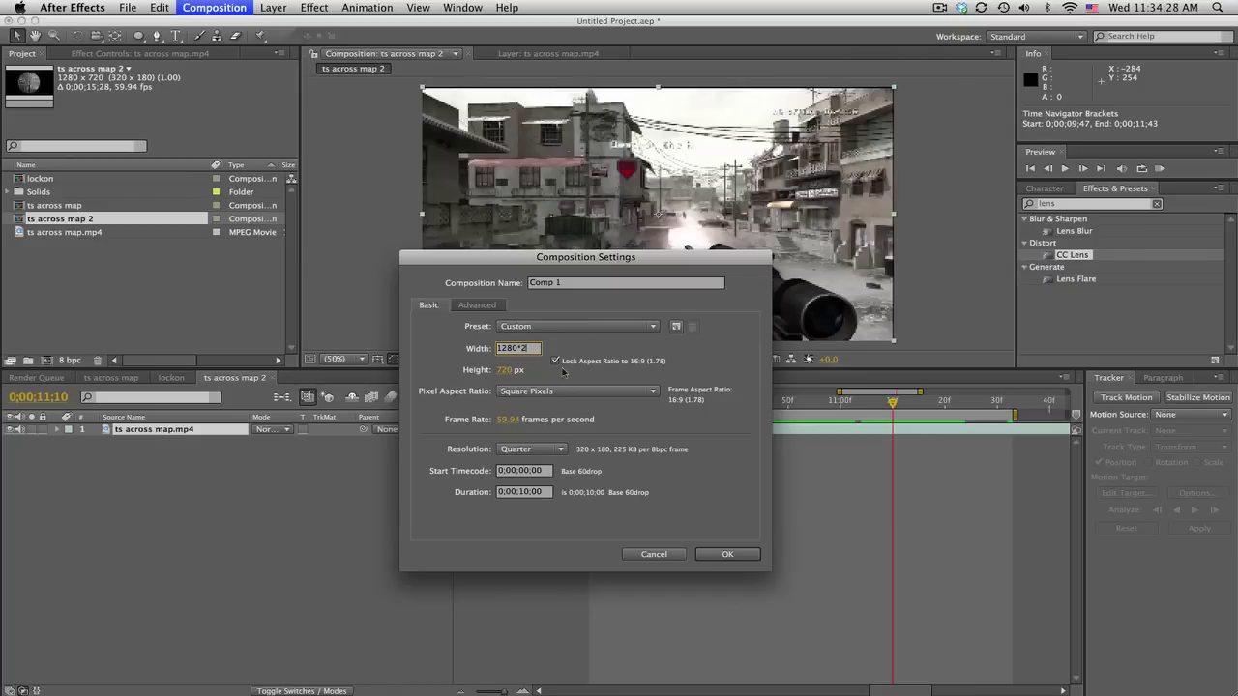
pyautogui.write('*2')
pyautogui.press('Return')
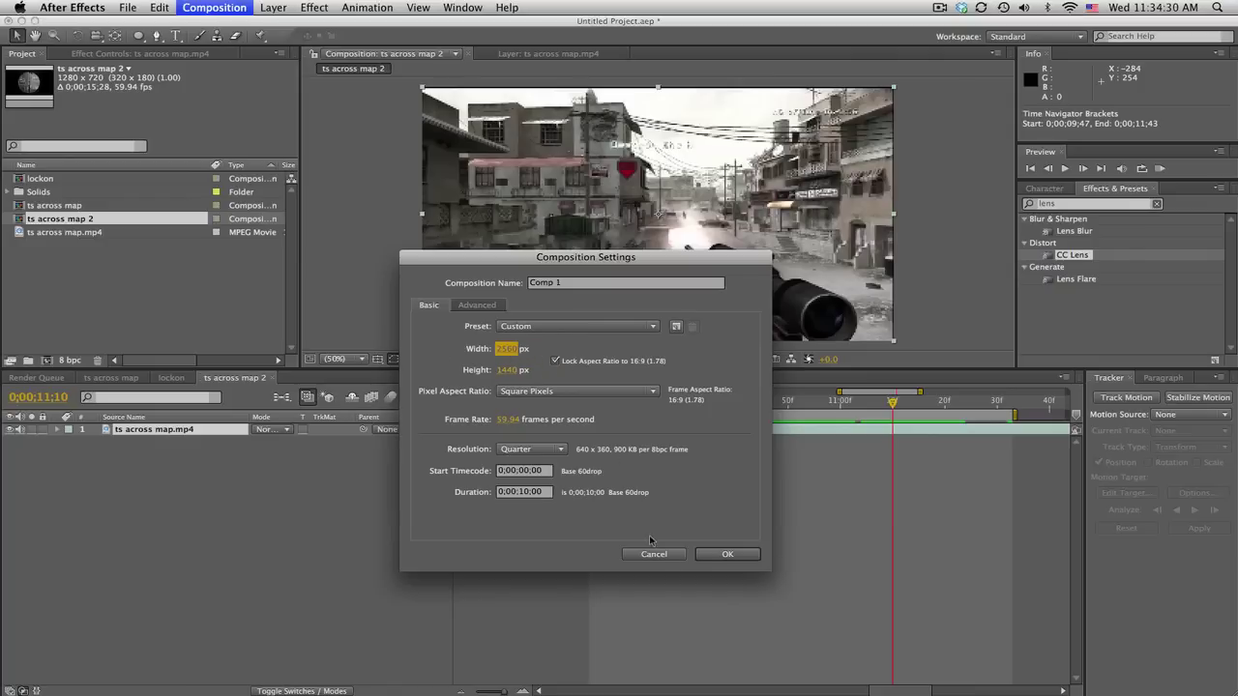
pyautogui.click(721, 554)
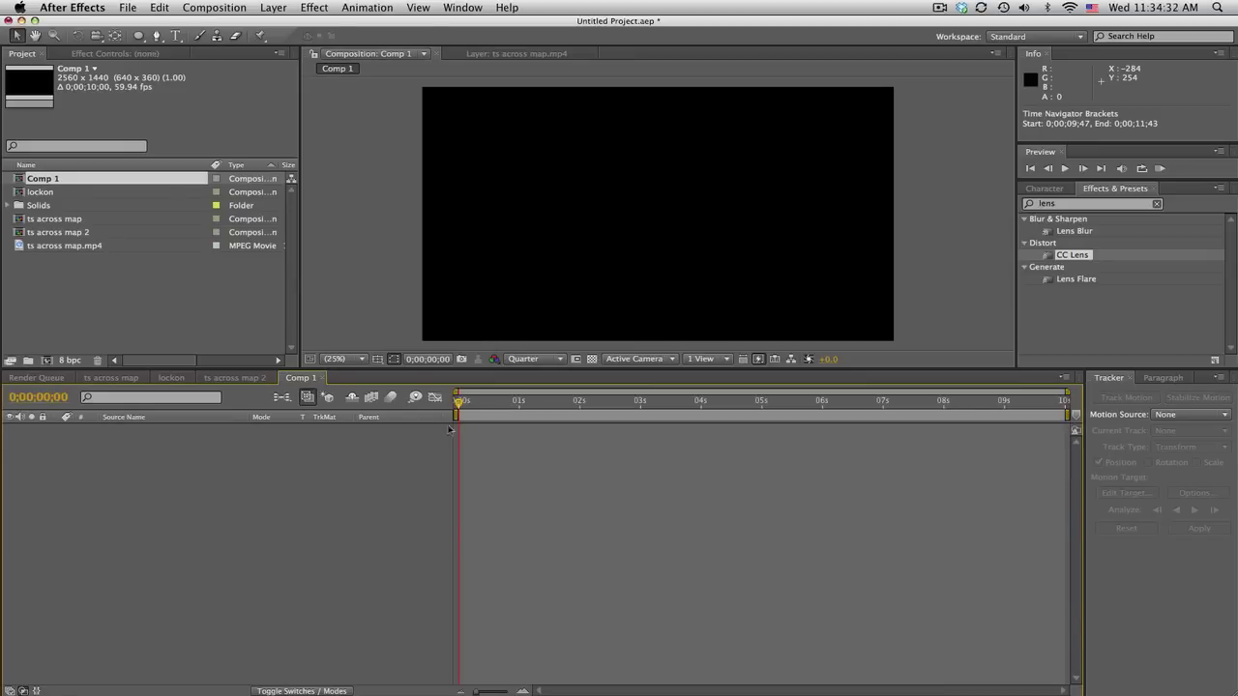
# Add a new 100×100 solid layer to Comp 1.
pyautogui.click(282, 7)
pyautogui.moveTo(290, 24)
pyautogui.click(540, 41)
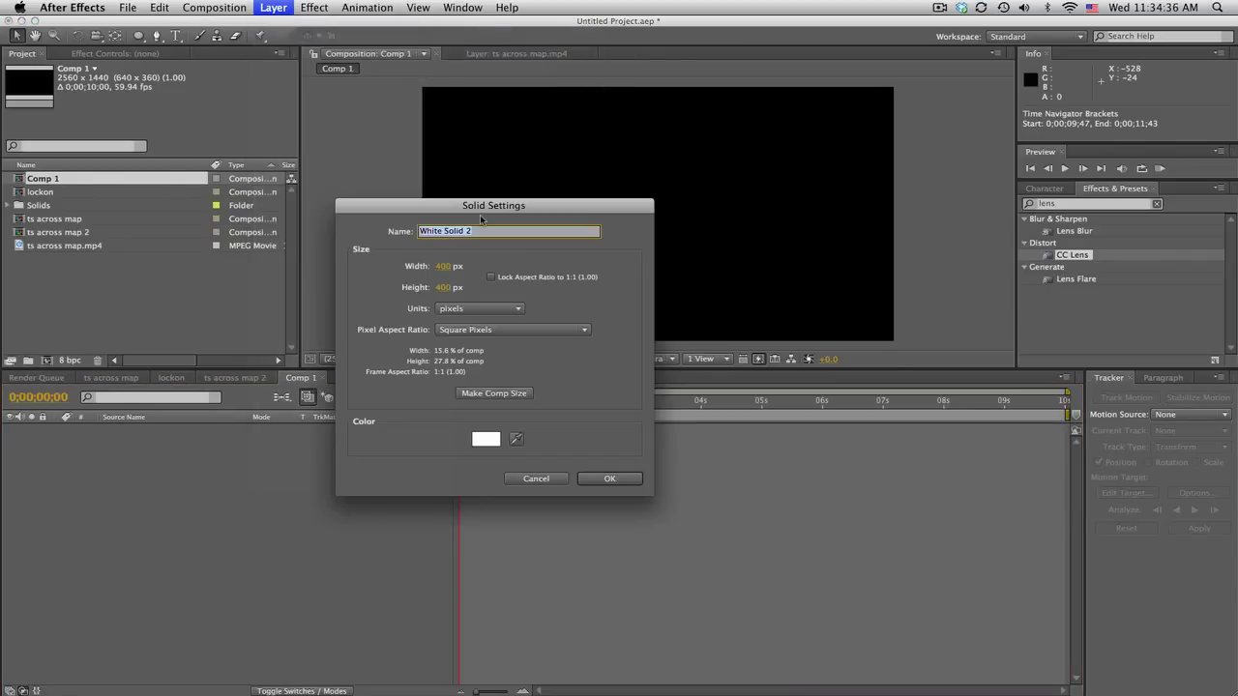
pyautogui.write('Sqaure')
pyautogui.press('Tab')
pyautogui.write('100')
pyautogui.press('Tab')
pyautogui.write('1')
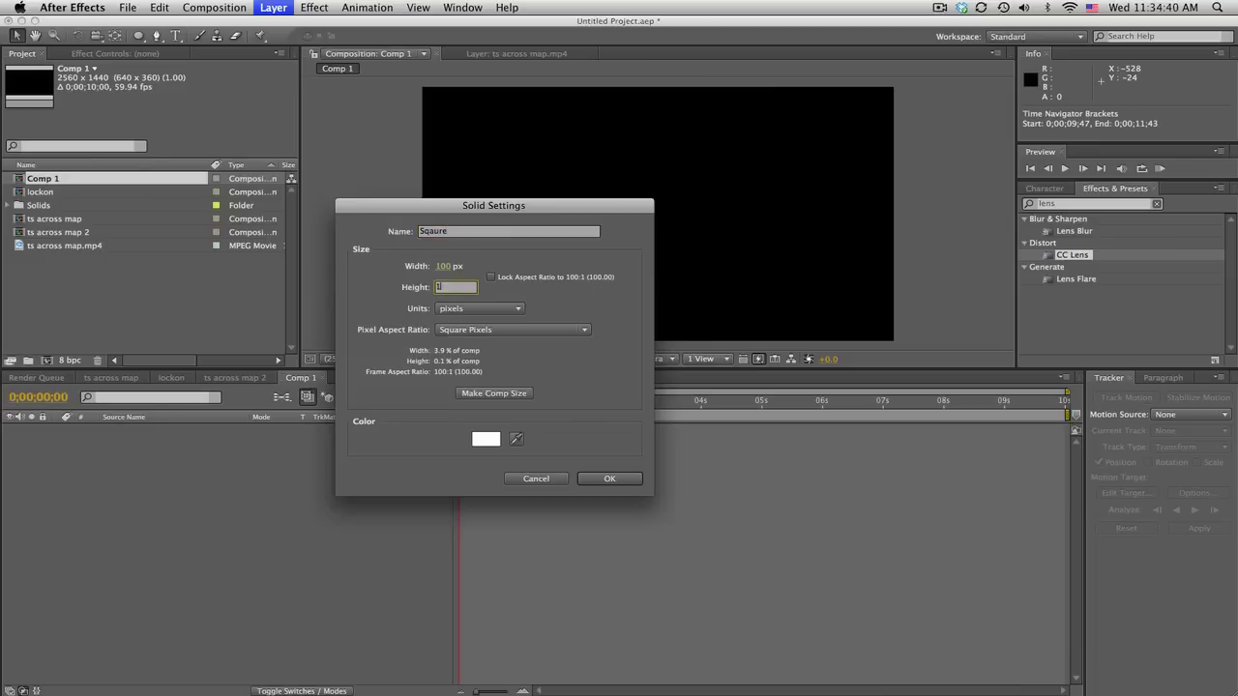
pyautogui.write('00')
pyautogui.press('Return')
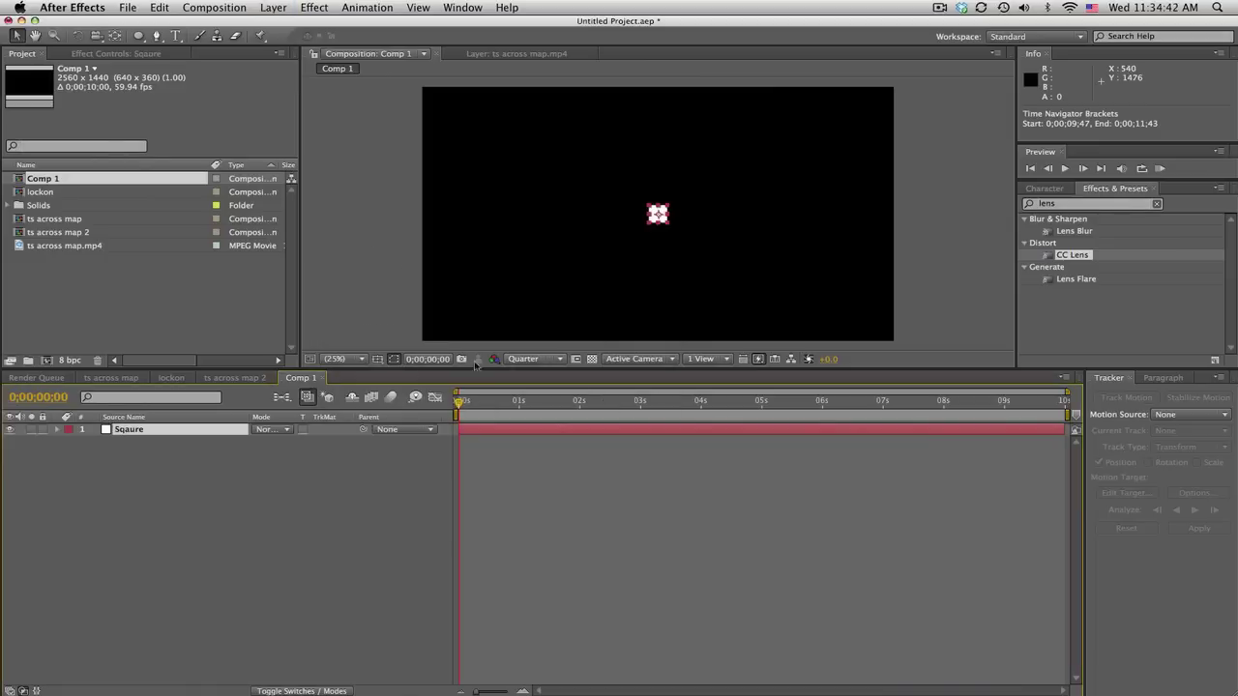
# Set the viewer to 100% magnification and Full resolution.
pyautogui.click(336, 359)
pyautogui.click(356, 501)
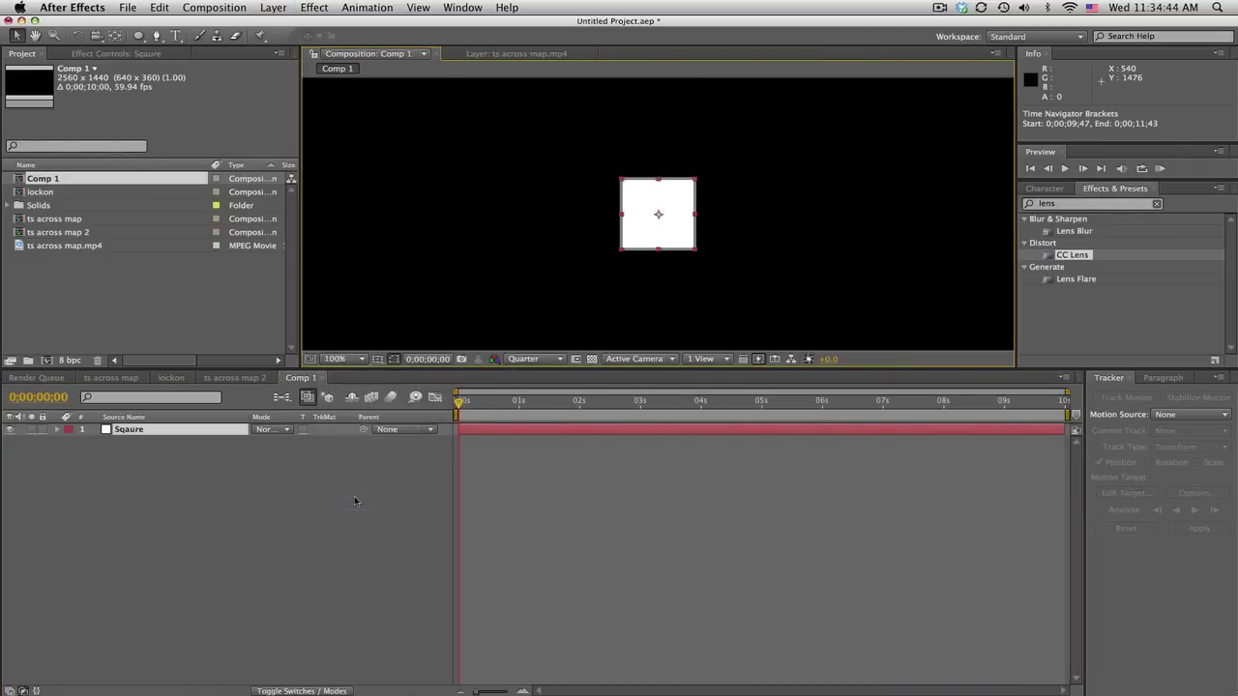
pyautogui.click(534, 359)
pyautogui.click(530, 393)
# Apply the Fill effect to the square solid to colour it red.
pyautogui.doubleClick(1047, 203)
pyautogui.write('fill')
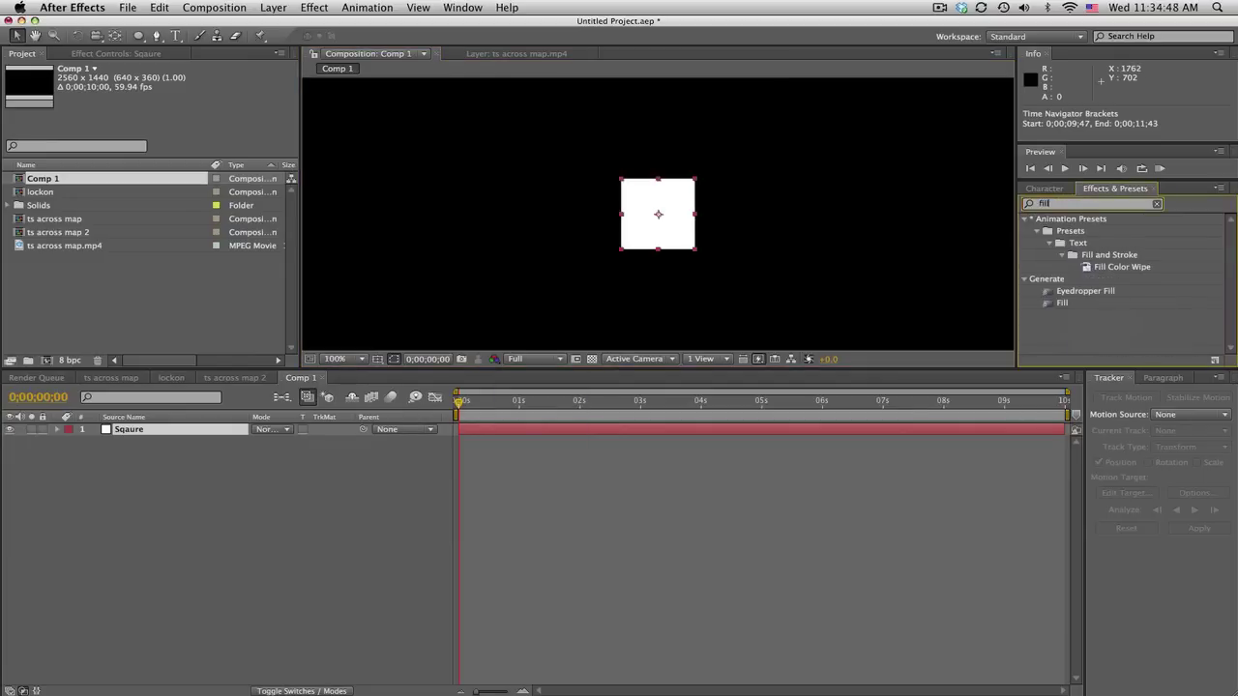
pyautogui.doubleClick(1063, 304)
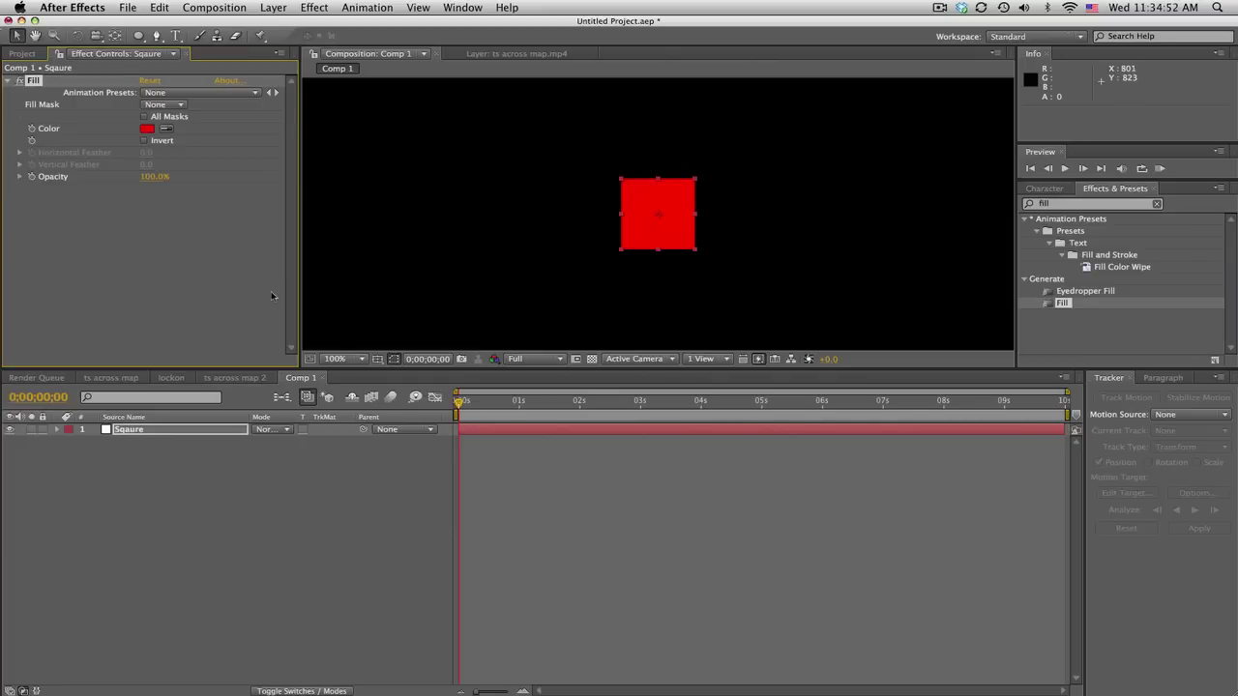
# Duplicate the square layer and rename the top copy Box.
pyautogui.click(158, 429)
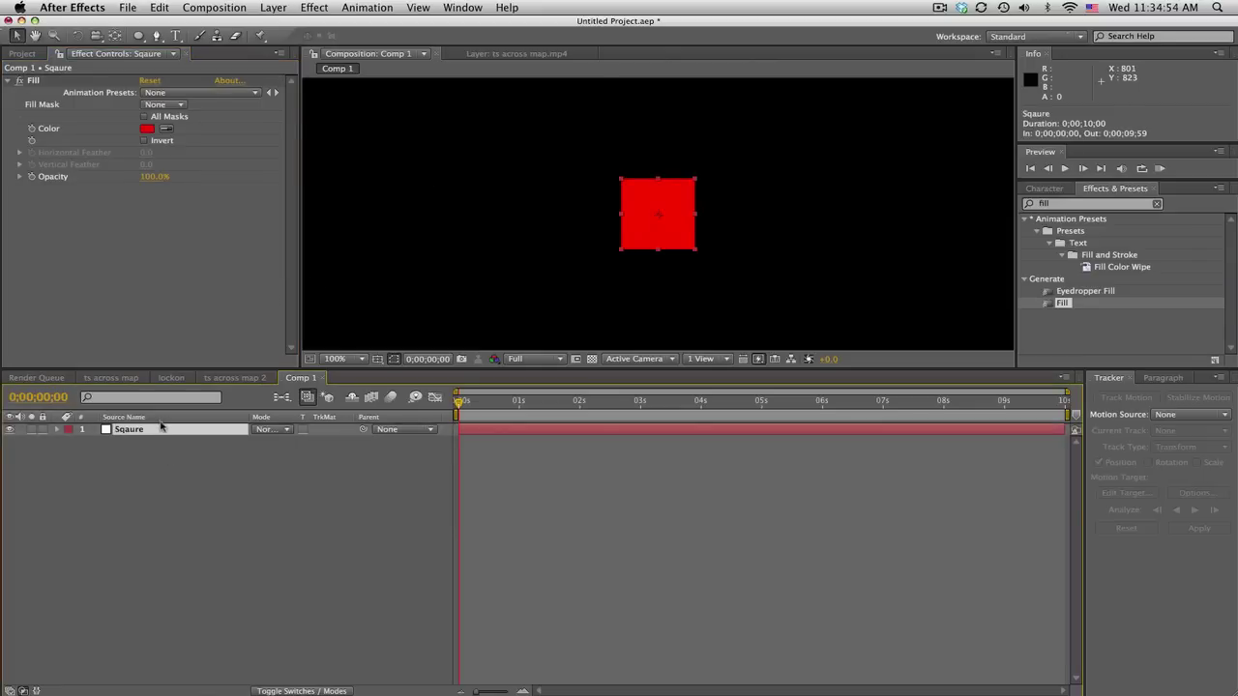
pyautogui.press('super+d')
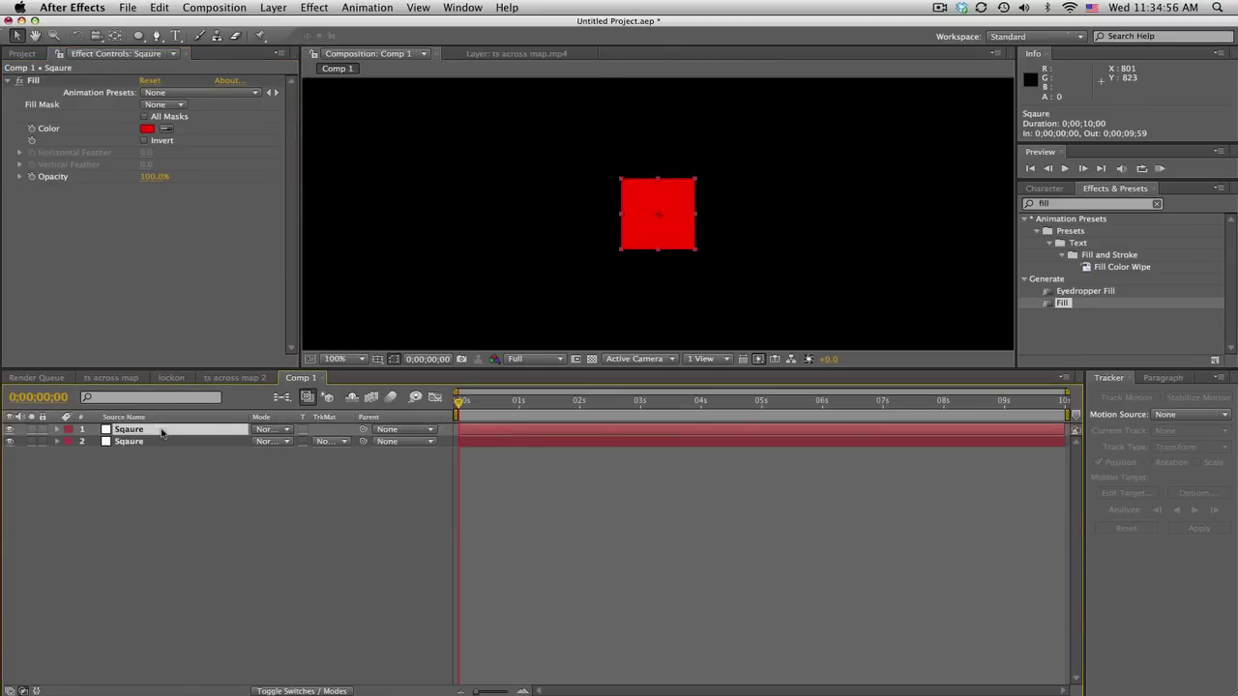
pyautogui.press('Return')
pyautogui.write('Box')
pyautogui.press('Return')
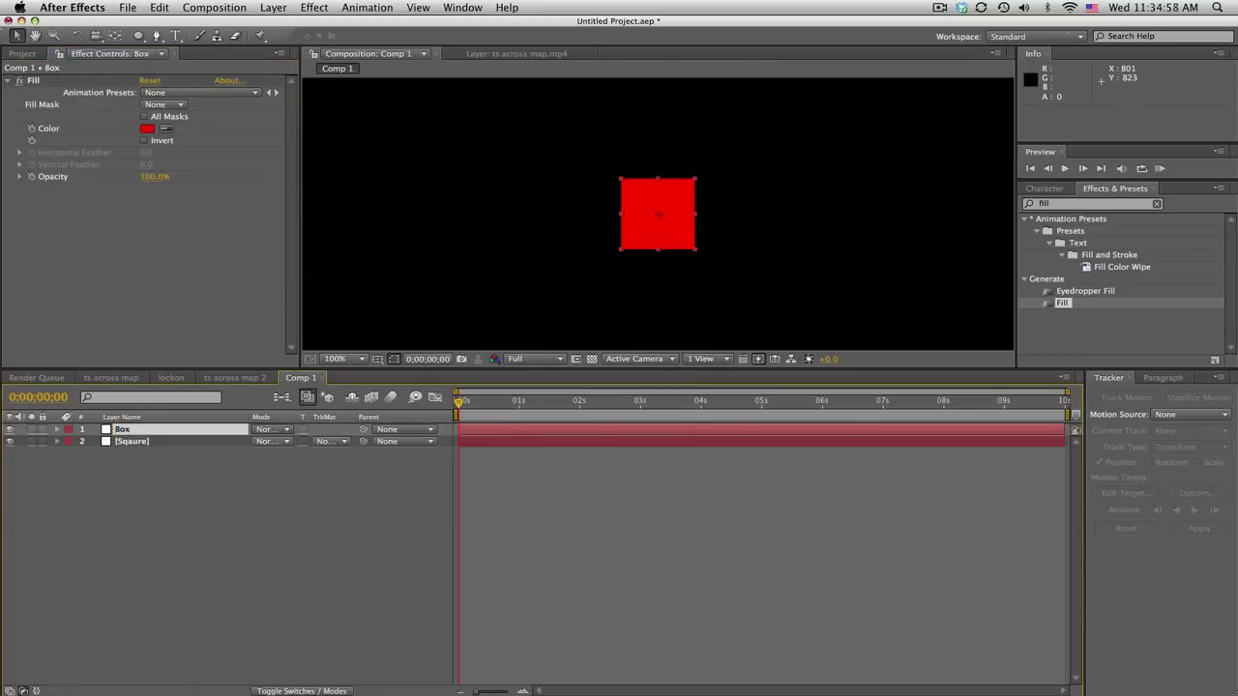
# Change the Box layer's fill colour to white.
pyautogui.click(146, 128)
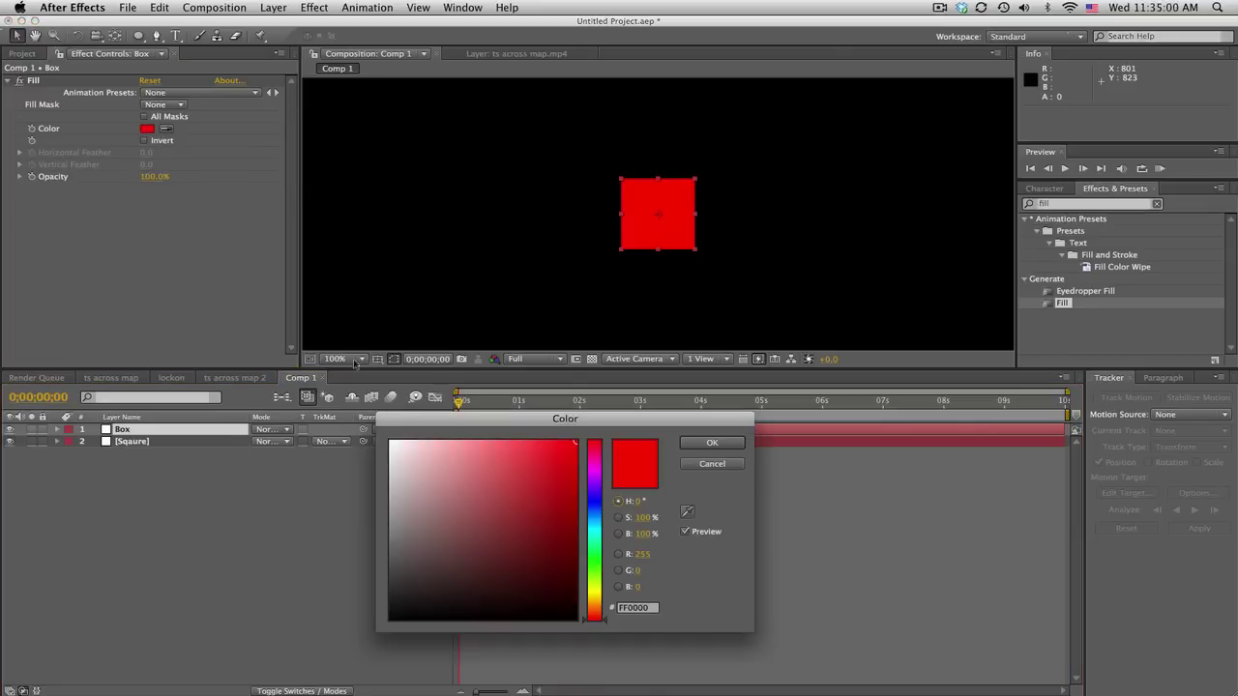
pyautogui.moveTo(415, 464); pyautogui.dragTo(389, 441)
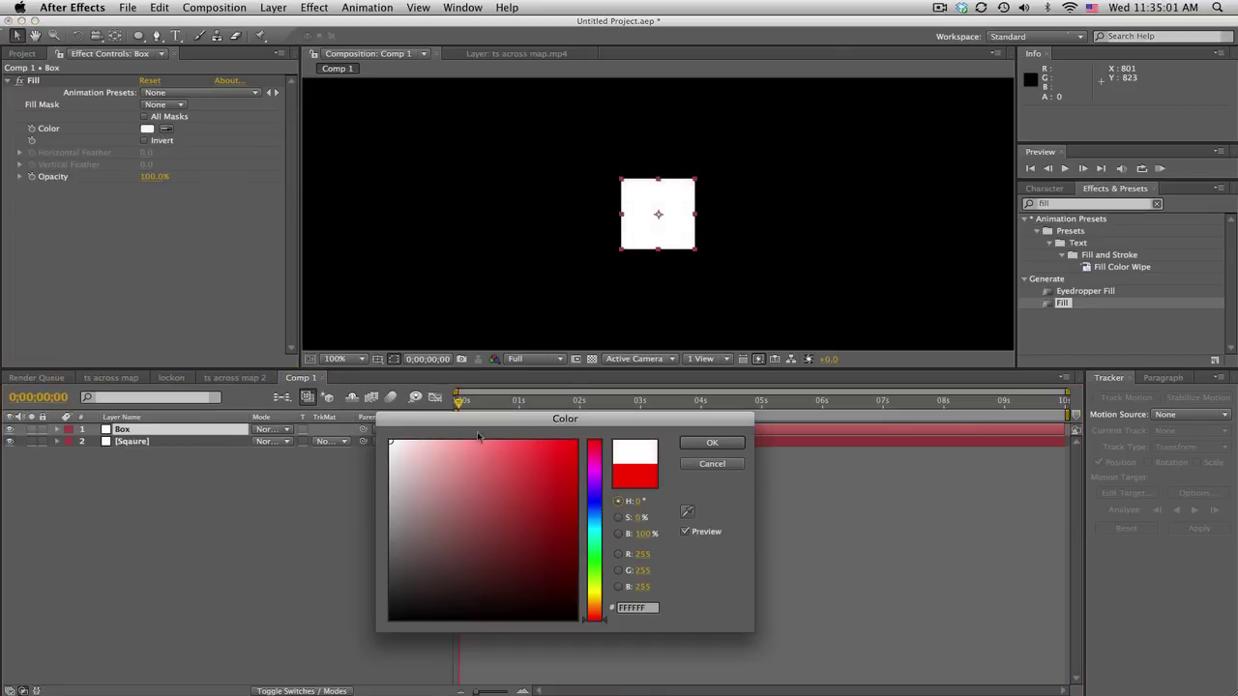
pyautogui.click(712, 443)
pyautogui.click(138, 36)
# Add a full-layer rectangle mask to Box set to Subtract with −2 px expansion.
pyautogui.click(143, 41)
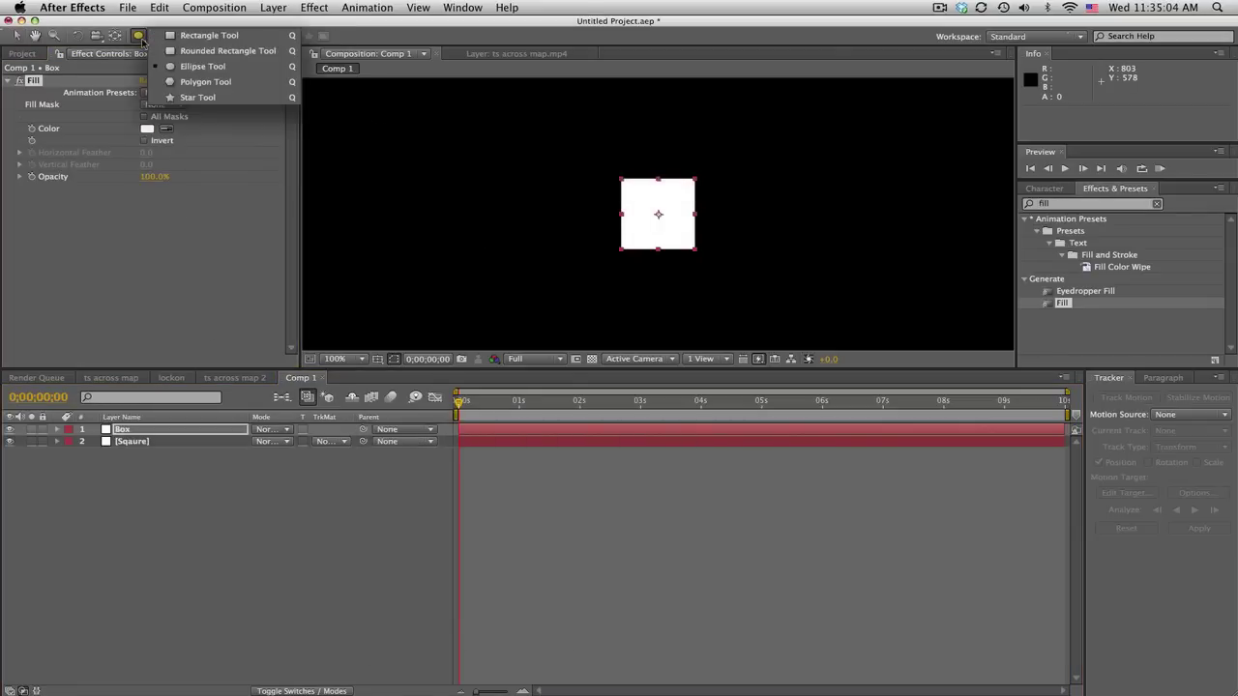
pyautogui.click(201, 40)
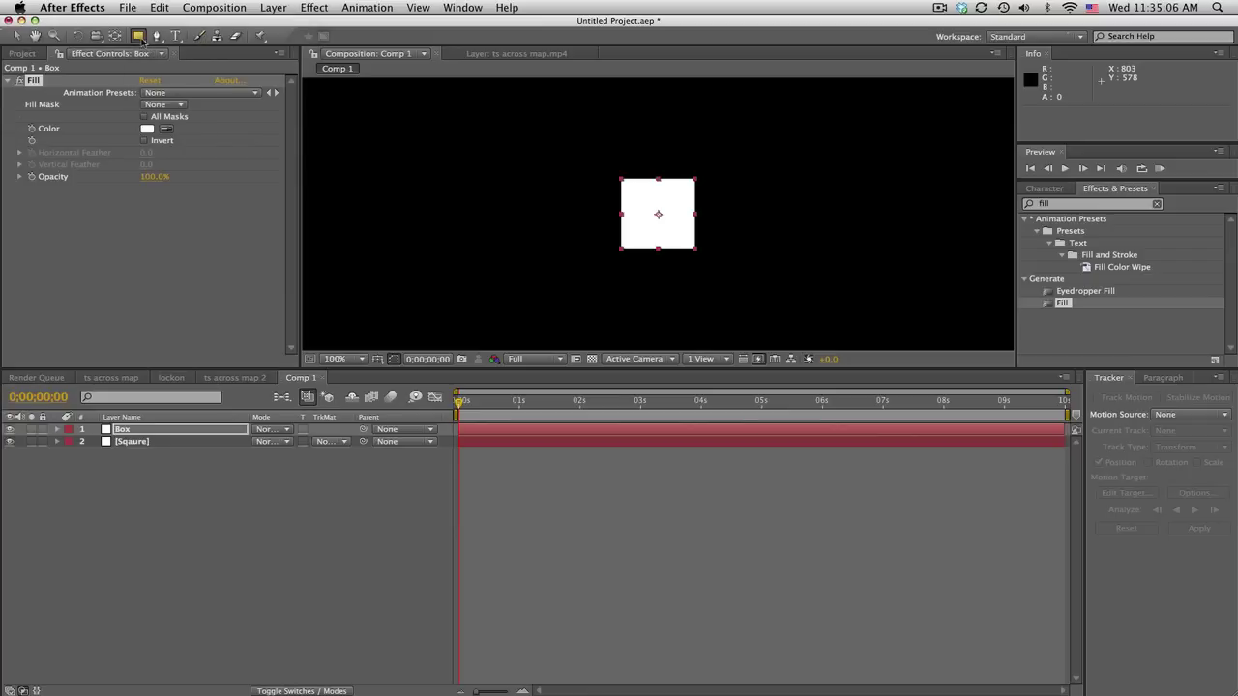
pyautogui.doubleClick(144, 40)
pyautogui.press('v')
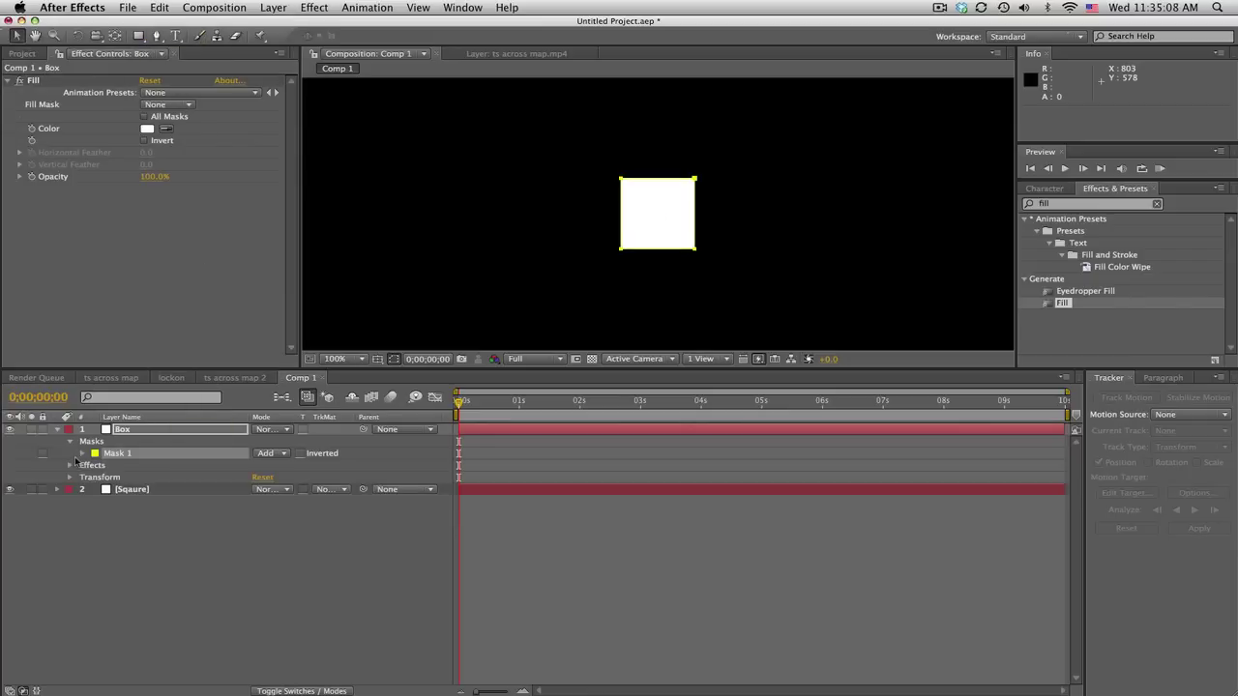
pyautogui.click(83, 454)
pyautogui.click(264, 453)
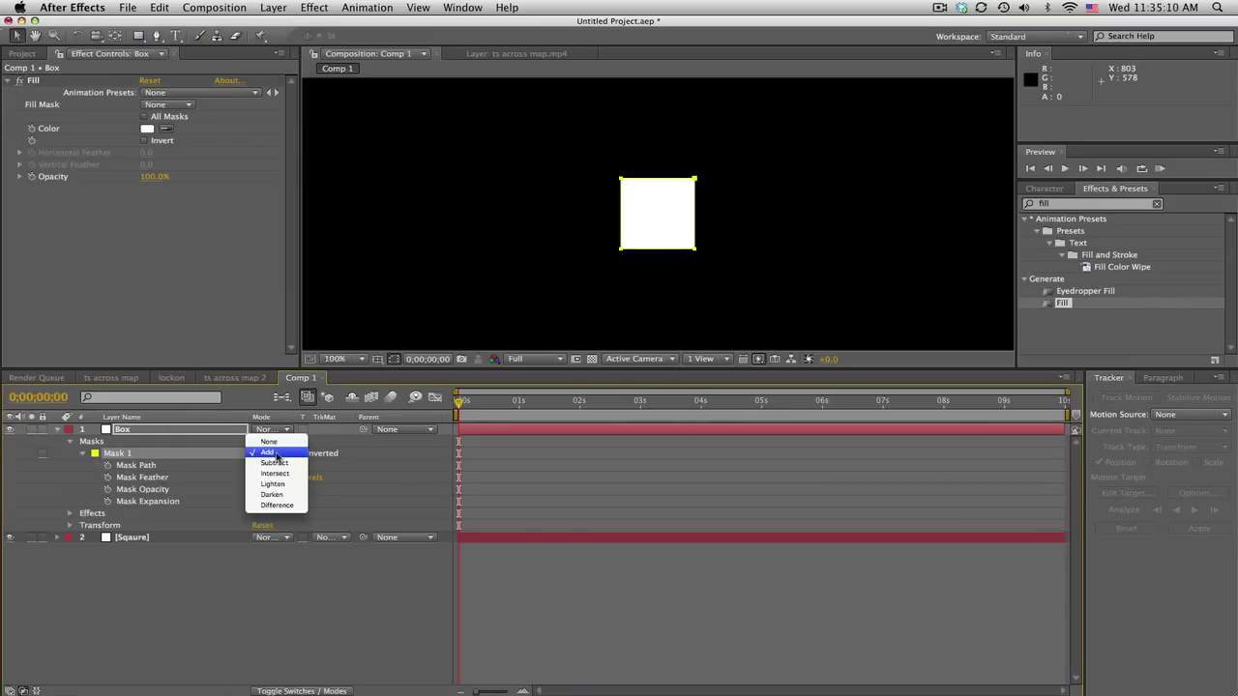
pyautogui.click(278, 462)
pyautogui.click(259, 501)
pyautogui.press('Return')
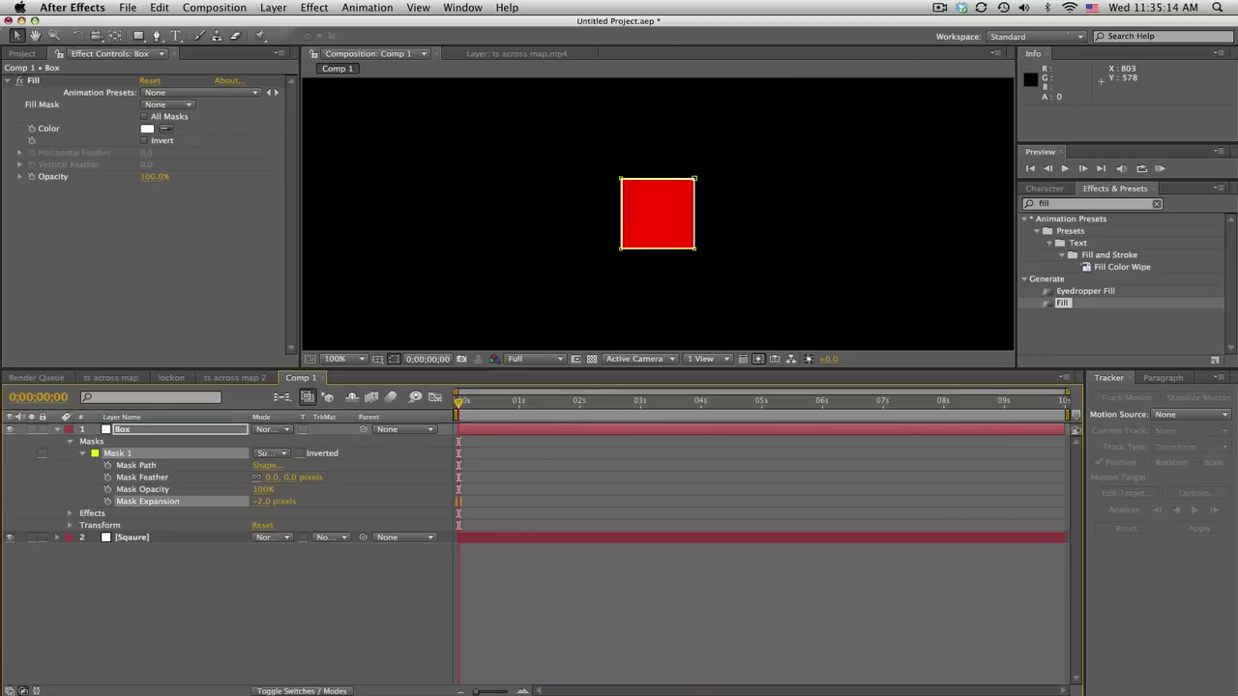
pyautogui.click(30, 419)
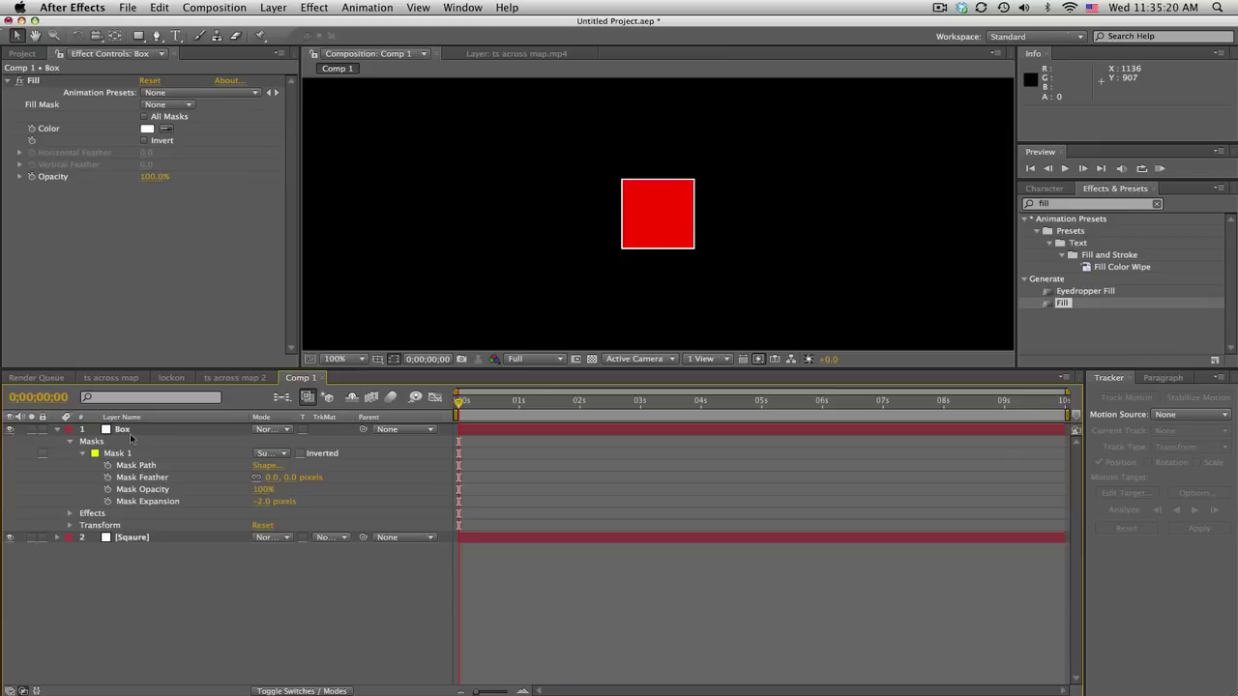
pyautogui.click(272, 7)
# Create a 2560×2 pixel line solid using width 1280*2 and height 2.
pyautogui.moveTo(319, 24)
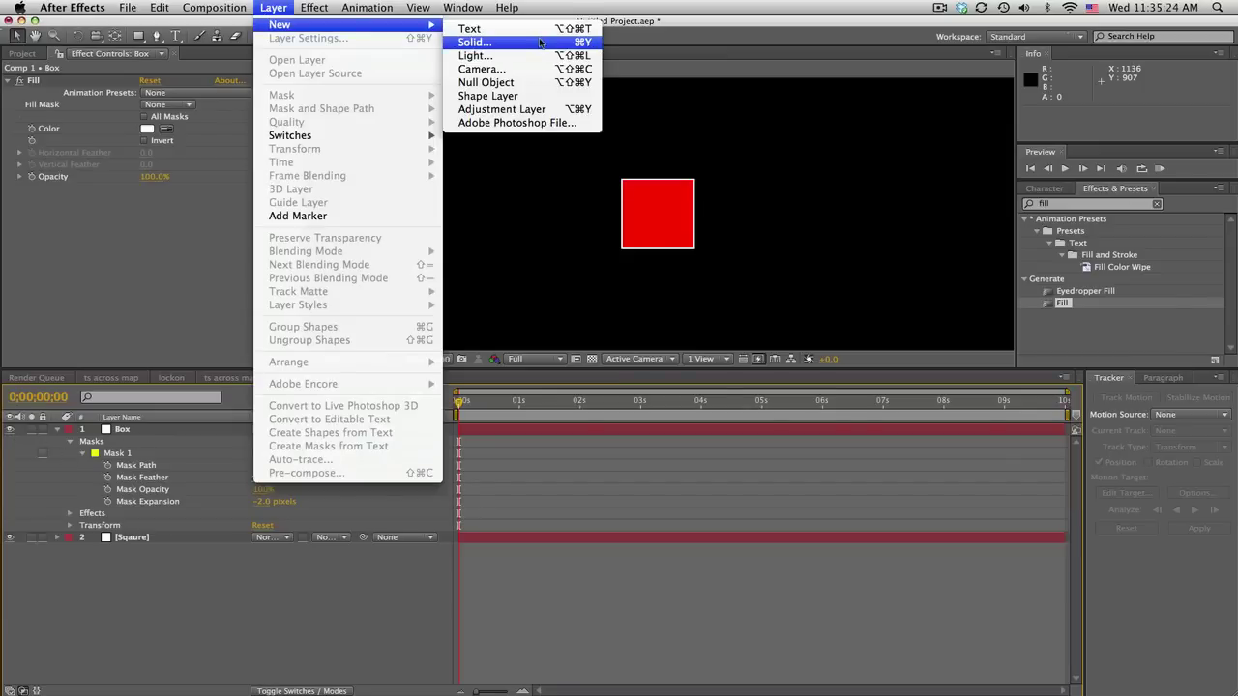
pyautogui.click(540, 41)
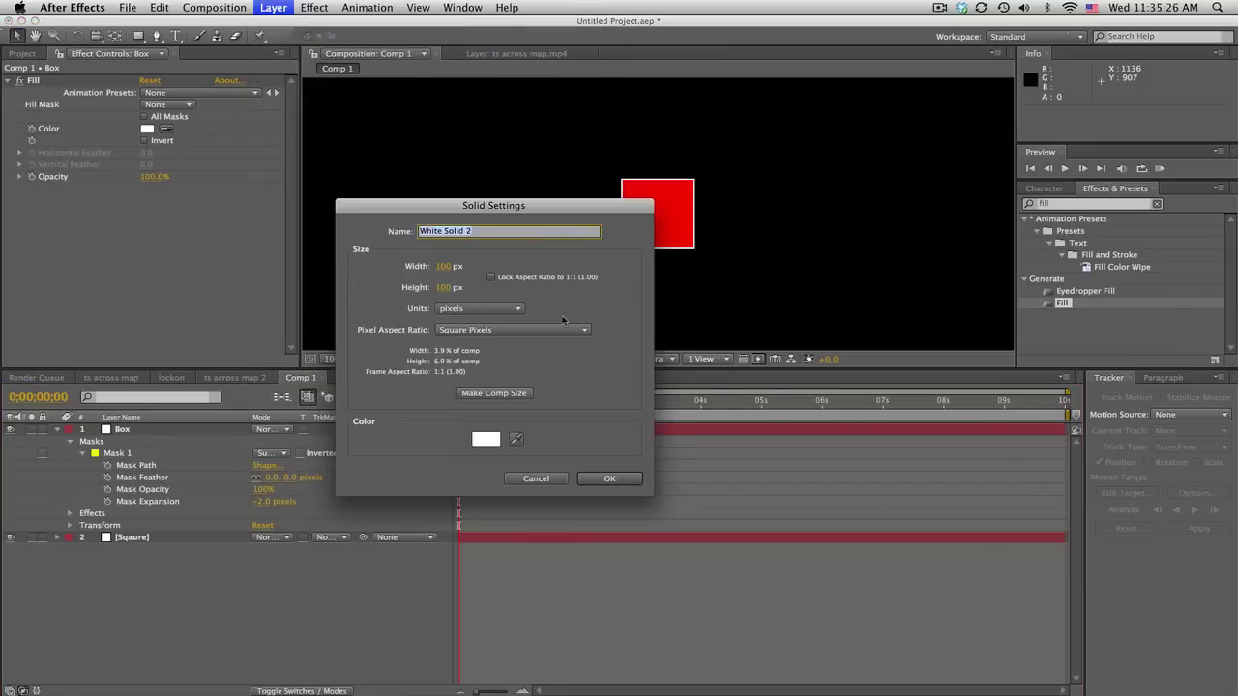
pyautogui.click(445, 266)
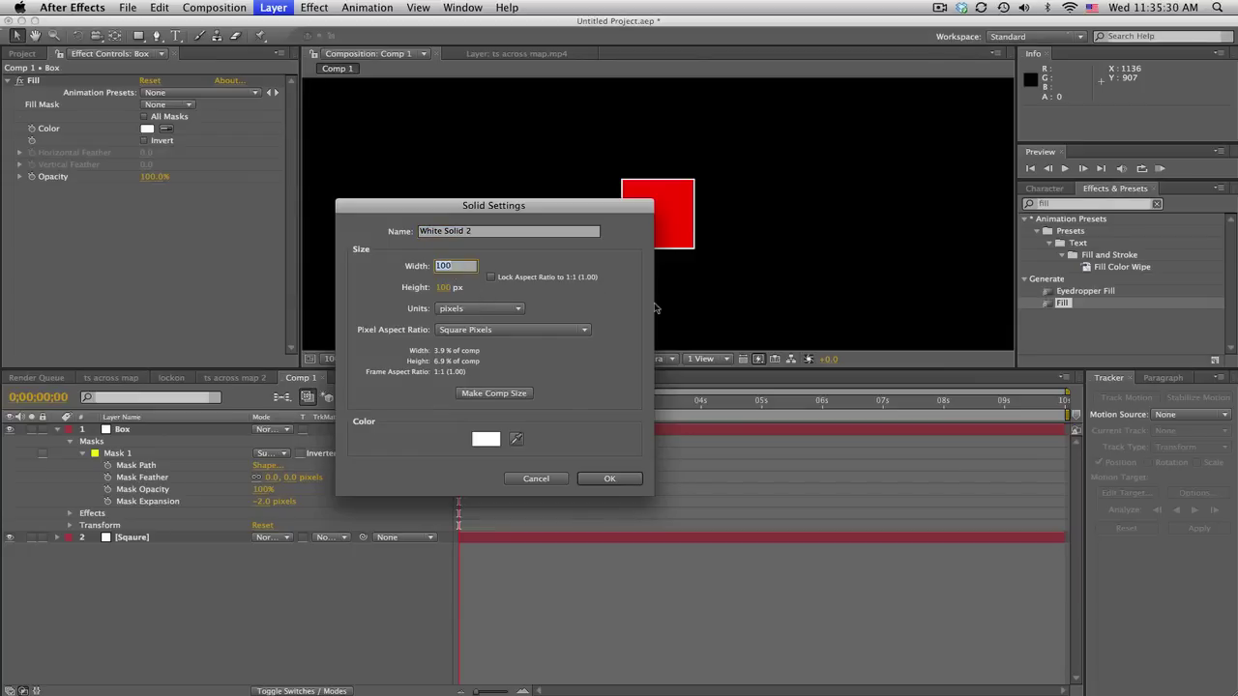
pyautogui.write('1280*2')
pyautogui.press('Return')
pyautogui.click(447, 289)
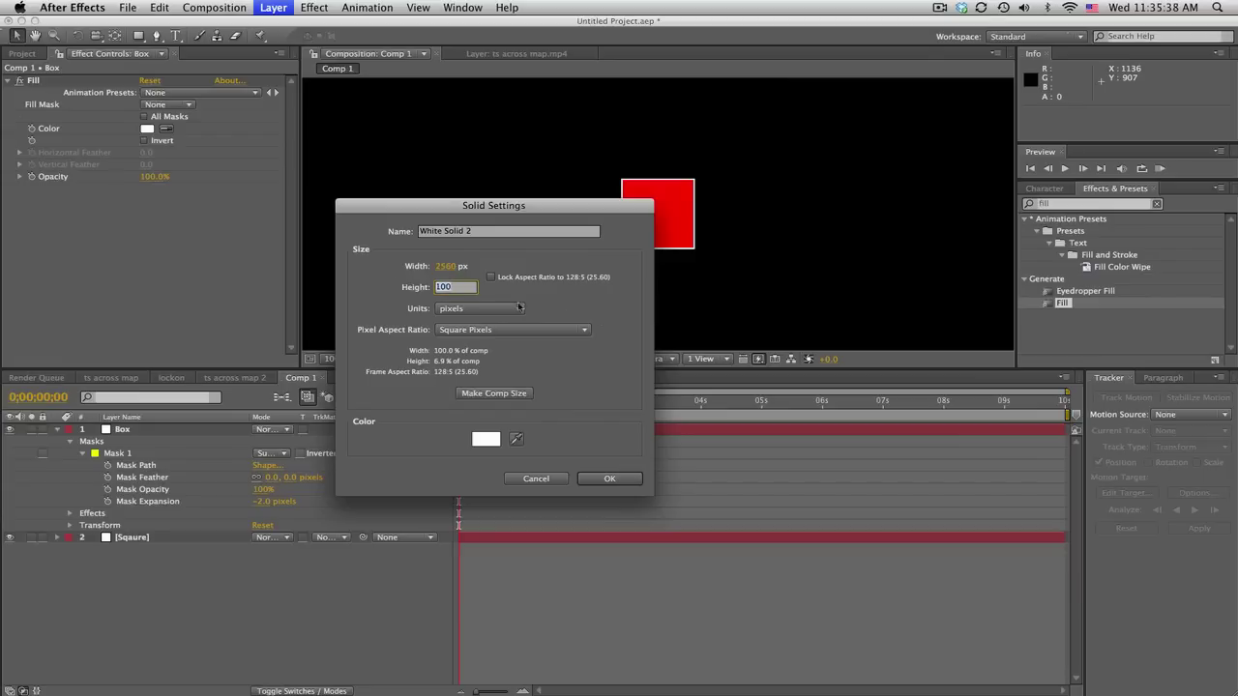
pyautogui.write('2')
pyautogui.click(628, 478)
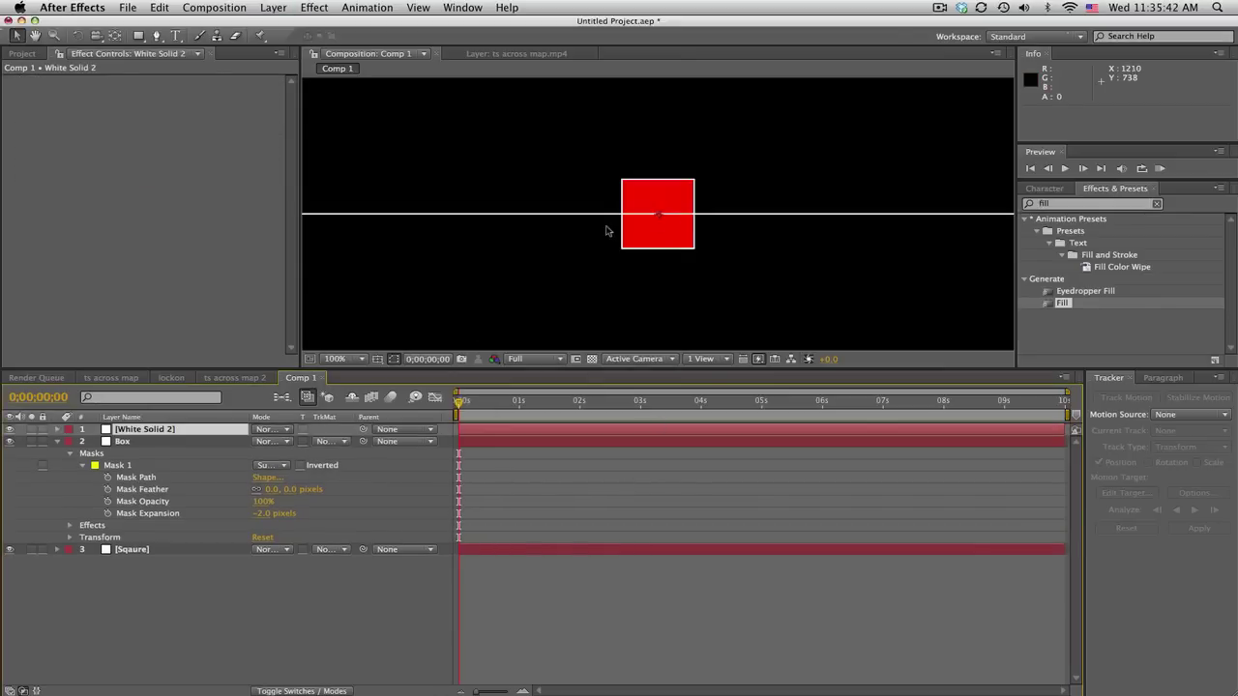
# Move the line to the bottom, duplicate it, and rotate the copy 90° to vertical.
pyautogui.moveTo(124, 433); pyautogui.dragTo(136, 570)
pyautogui.press('super+d')
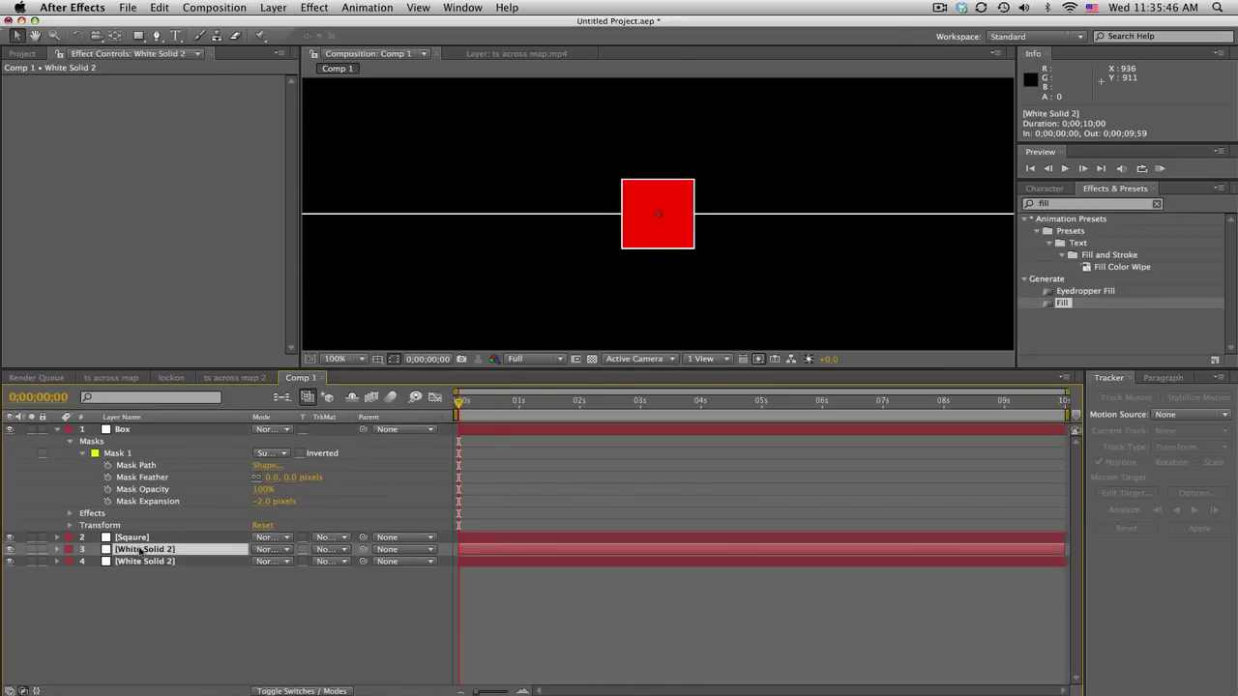
pyautogui.press('r')
pyautogui.click(269, 562)
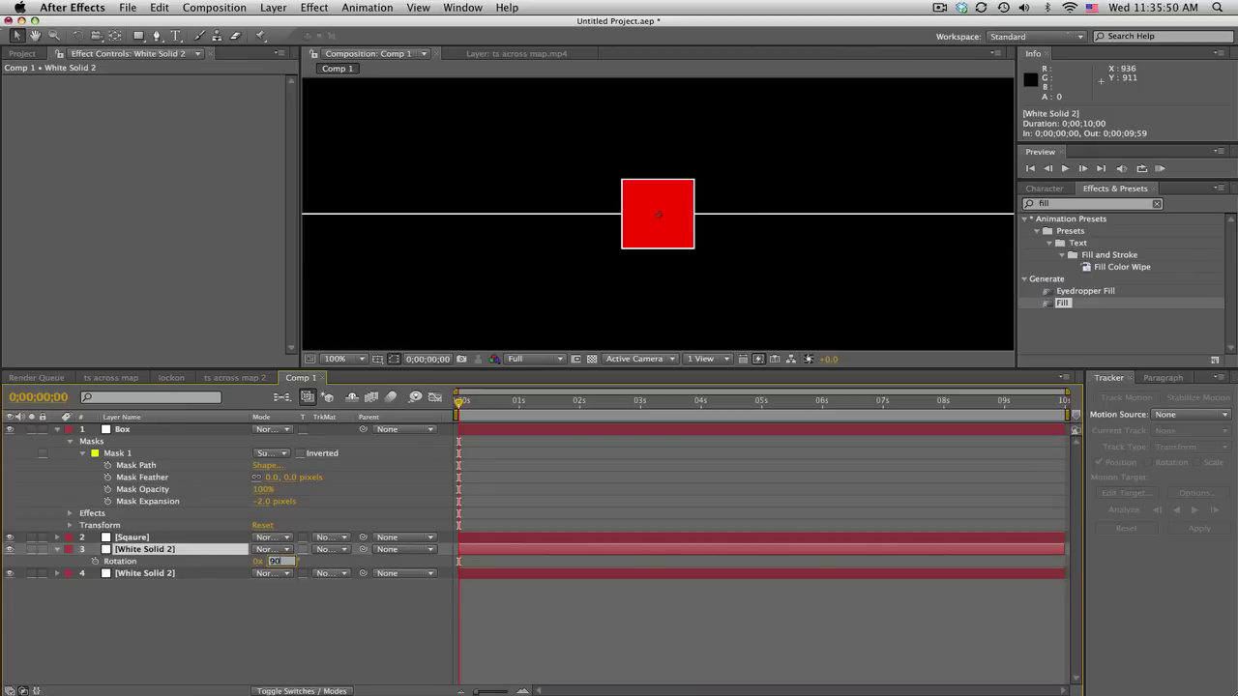
pyautogui.press('Return')
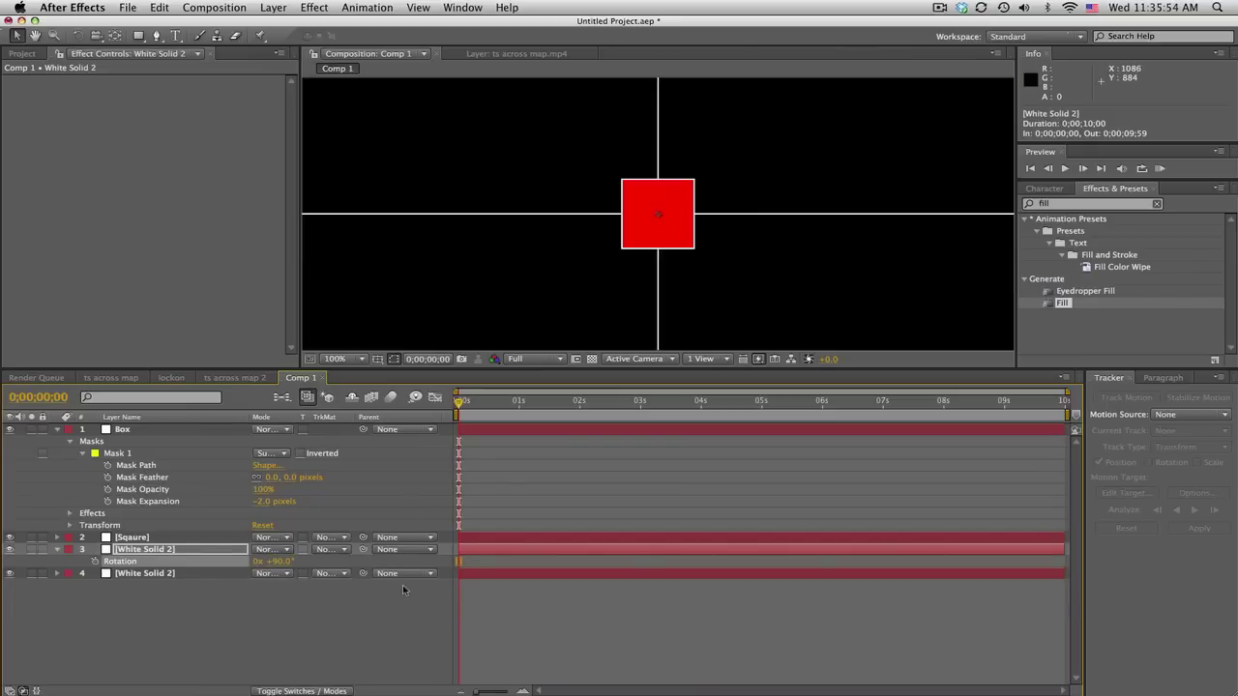
# Create a 400×400 solid named Ring.
pyautogui.click(273, 8)
pyautogui.moveTo(387, 24)
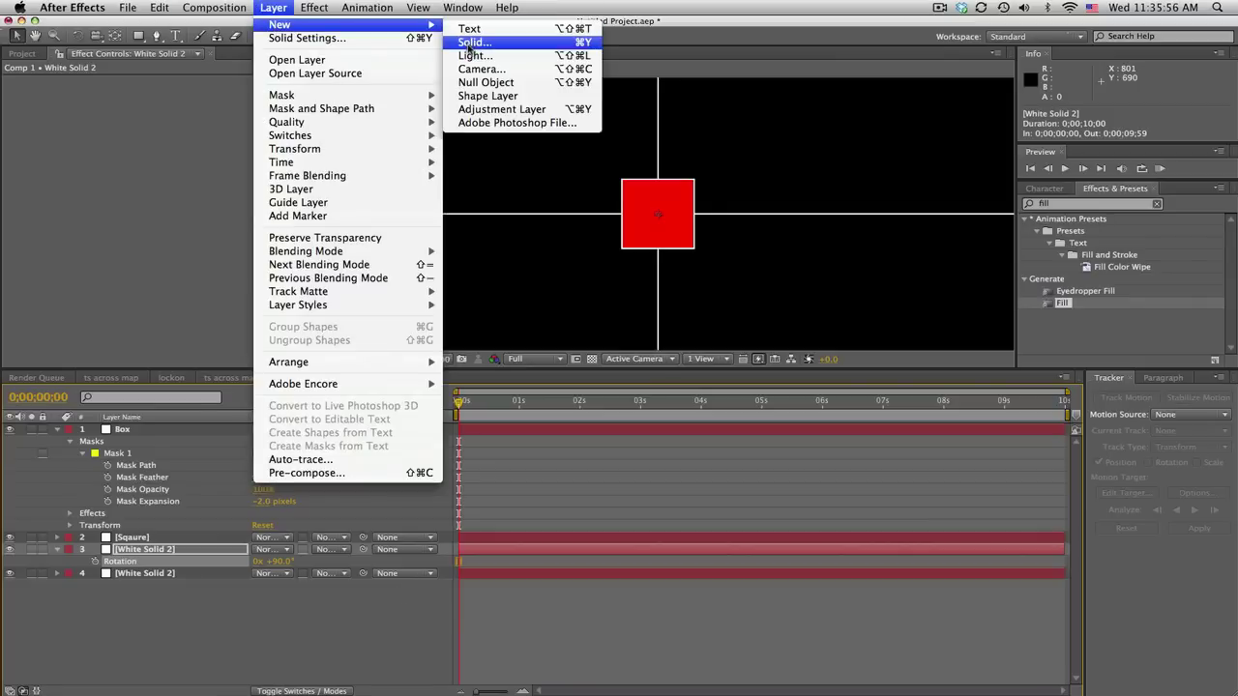
pyautogui.click(469, 43)
pyautogui.click(457, 267)
pyautogui.write('400')
pyautogui.press('Tab')
pyautogui.write('400')
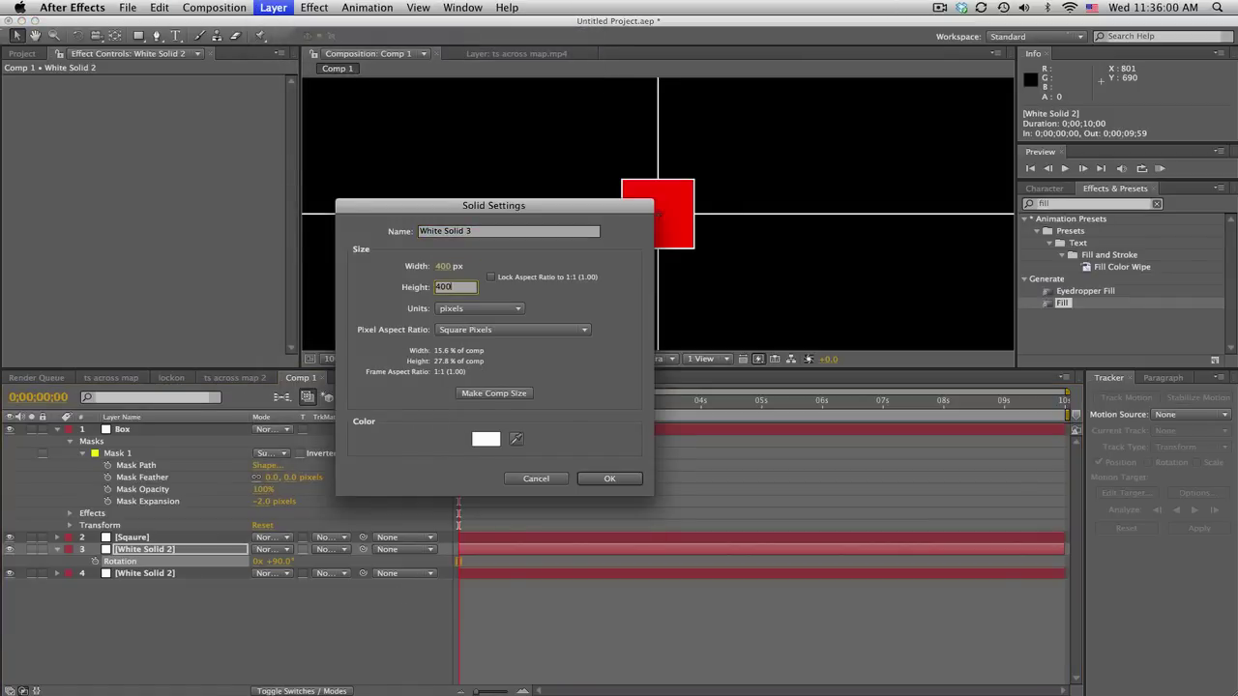
pyautogui.press('Tab')
pyautogui.write('Ring')
pyautogui.press('Return')
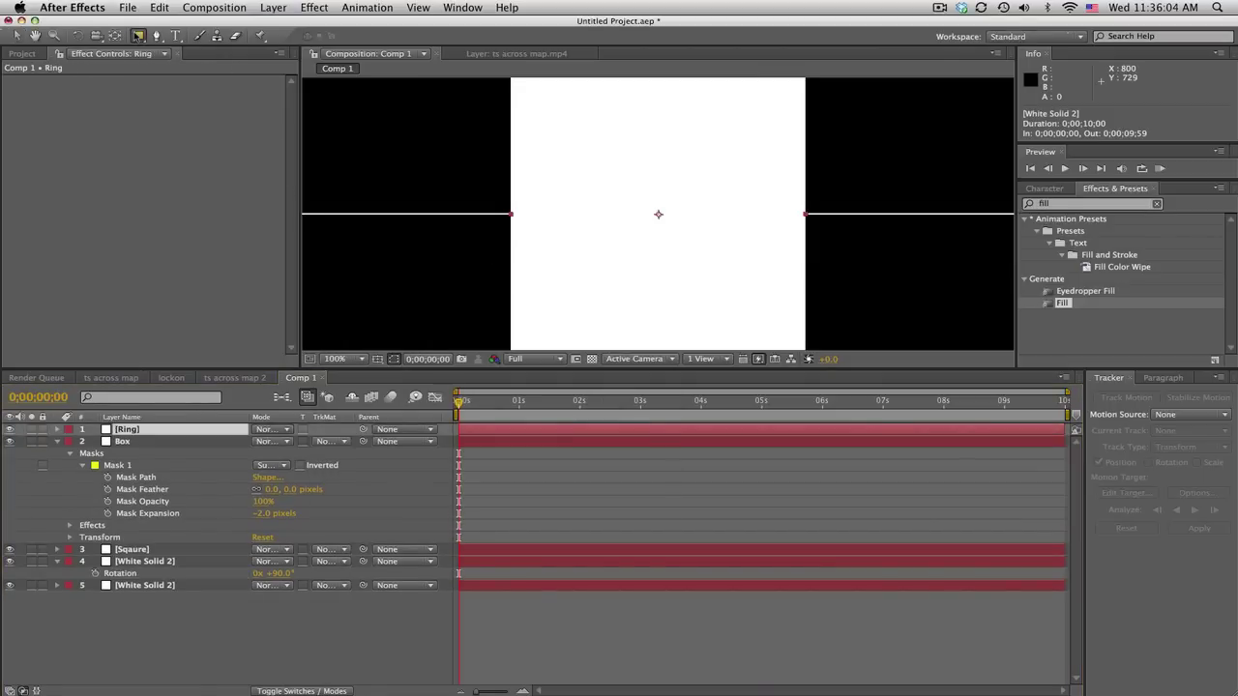
# Give Ring a full ellipse mask plus a duplicate Subtract mask expanded −2 px.
pyautogui.moveTo(138, 35); pyautogui.dragTo(181, 67)
pyautogui.doubleClick(138, 36)
pyautogui.press('v')
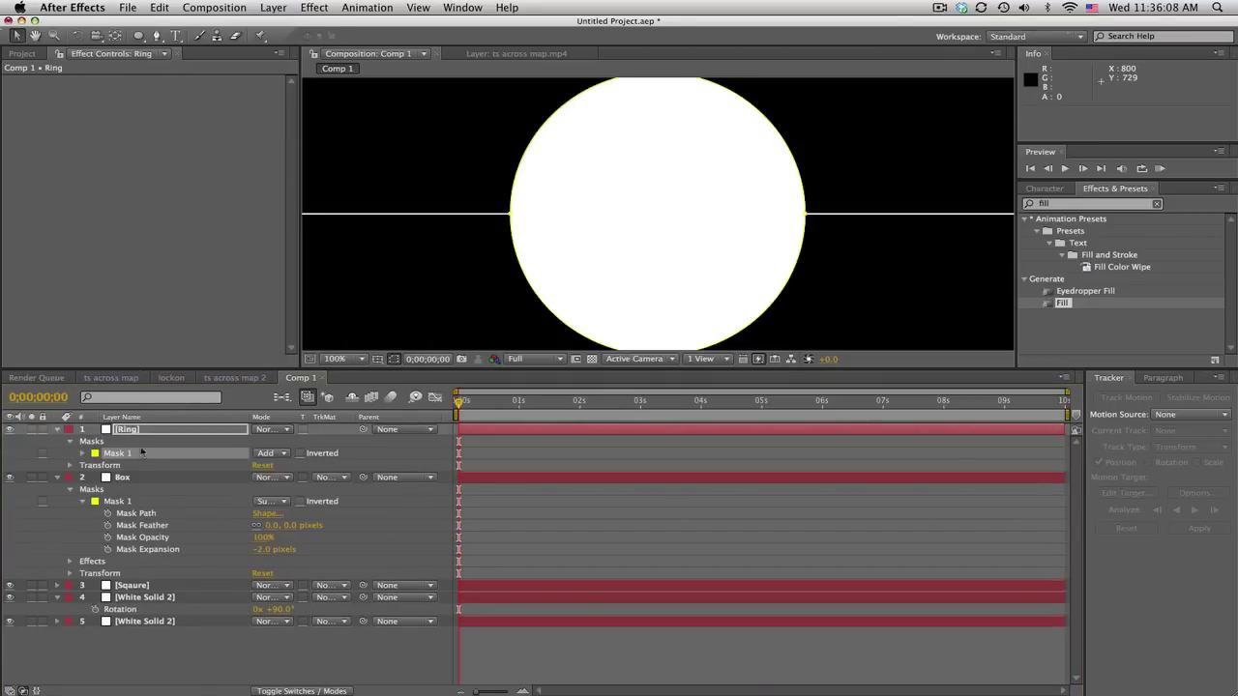
pyautogui.click(128, 459)
pyautogui.press('super+d')
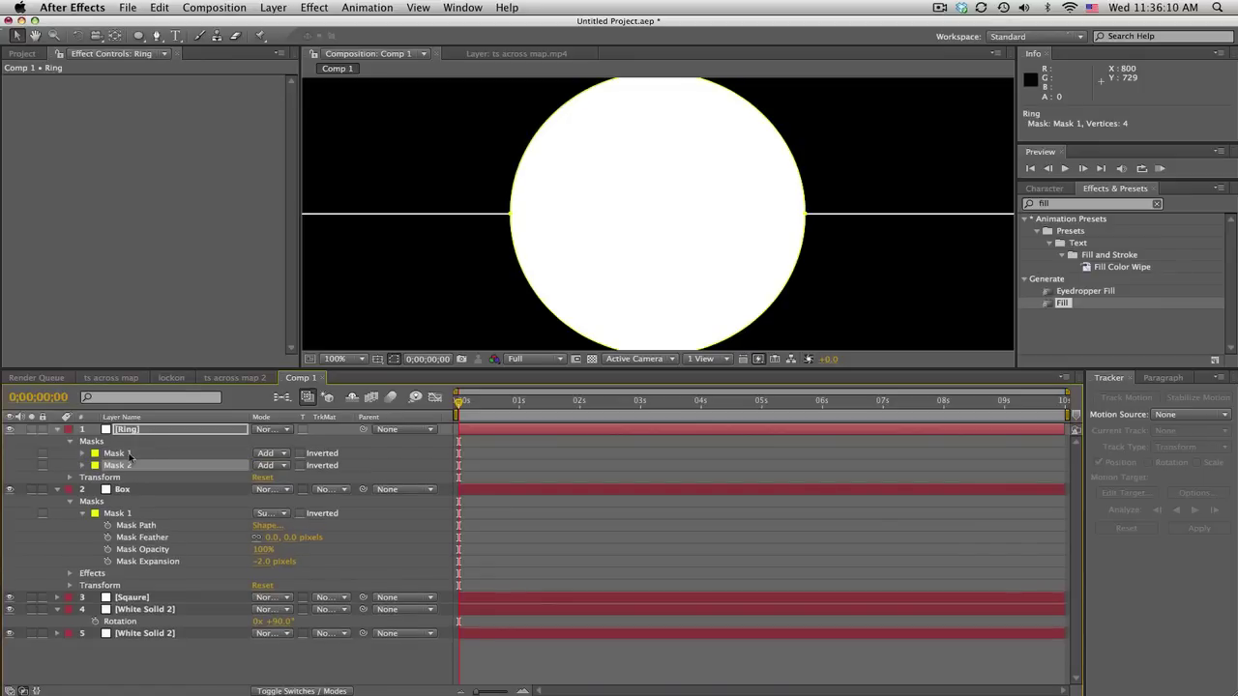
pyautogui.click(82, 465)
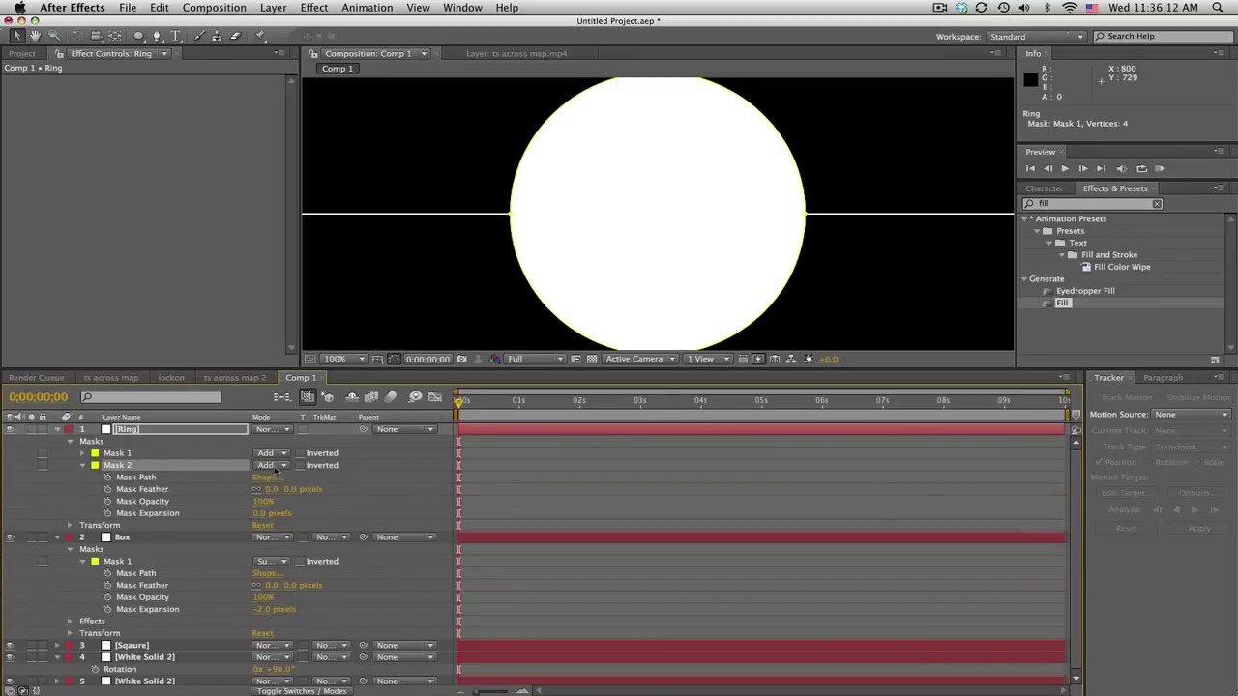
pyautogui.click(271, 465)
pyautogui.click(274, 476)
pyautogui.click(264, 514)
pyautogui.press('Return')
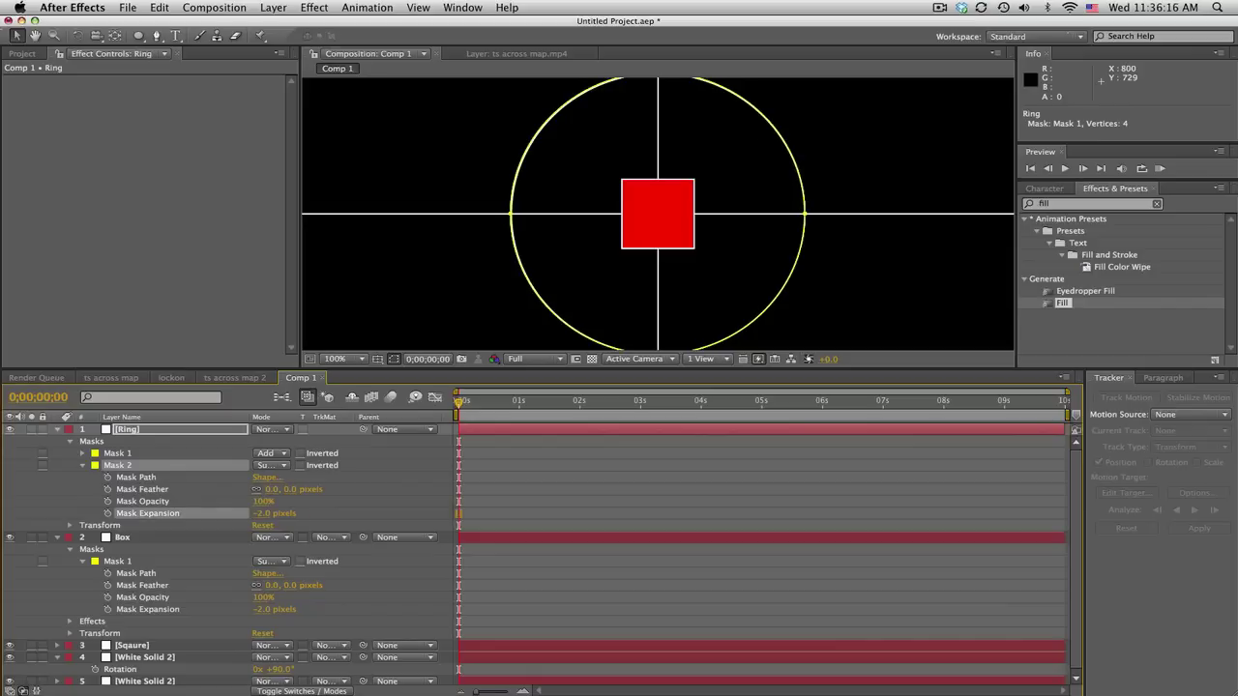
pyautogui.click(597, 498)
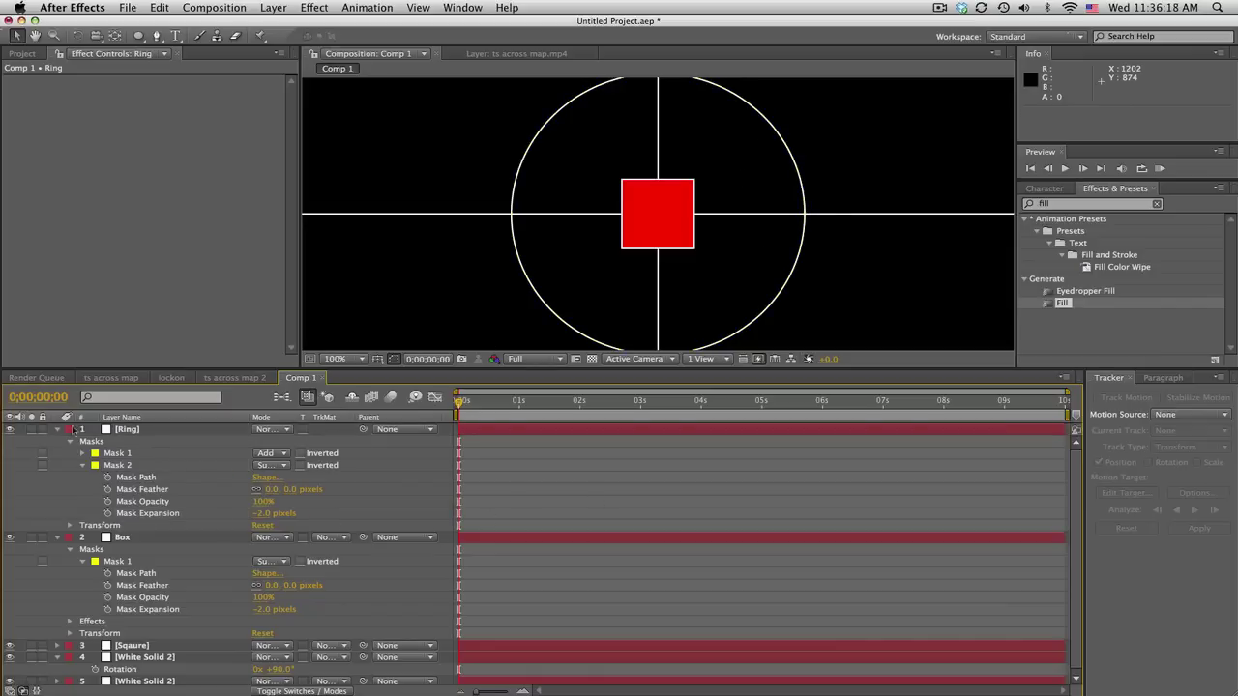
pyautogui.click(58, 429)
# Duplicate the Ring layer and shrink the copy's mask expansions to −41 and −43 px.
pyautogui.click(139, 431)
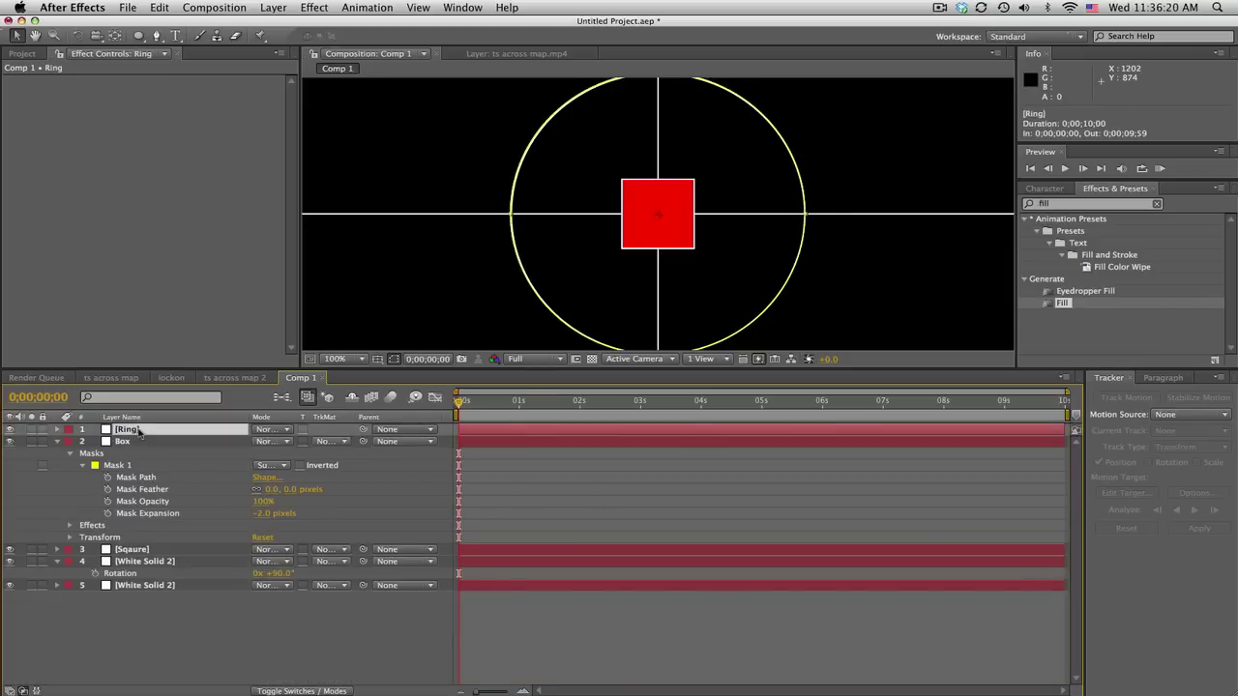
pyautogui.press('super+d')
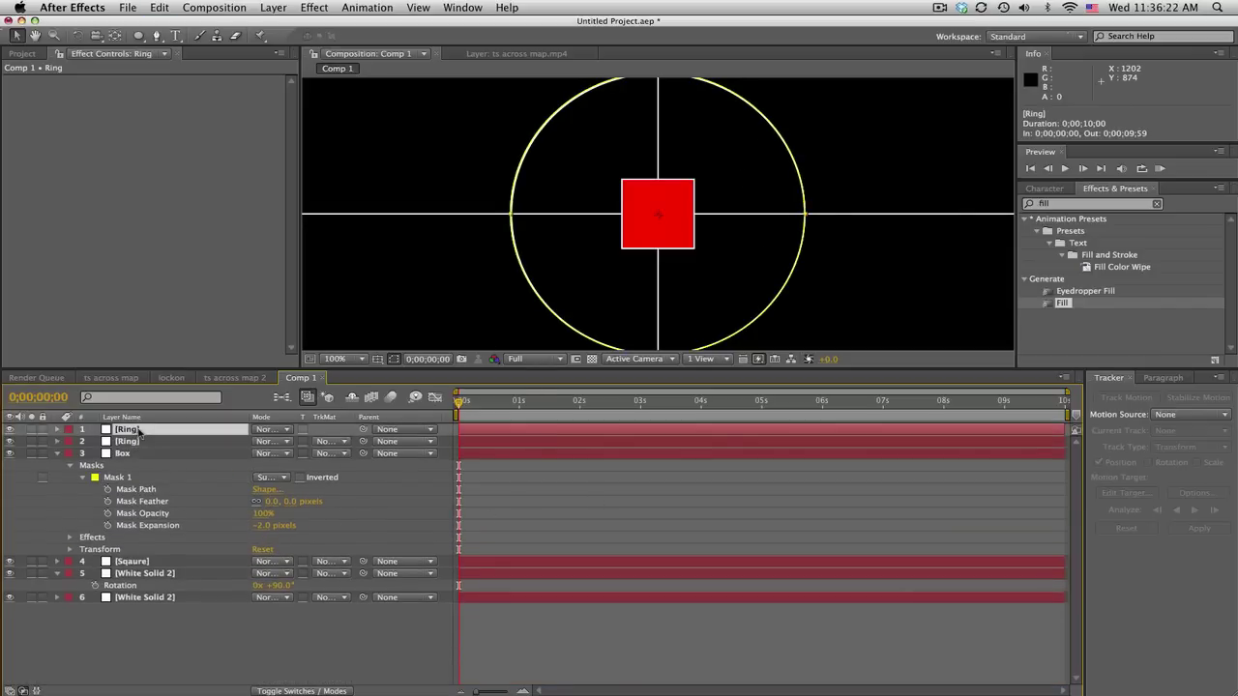
pyautogui.press('m')
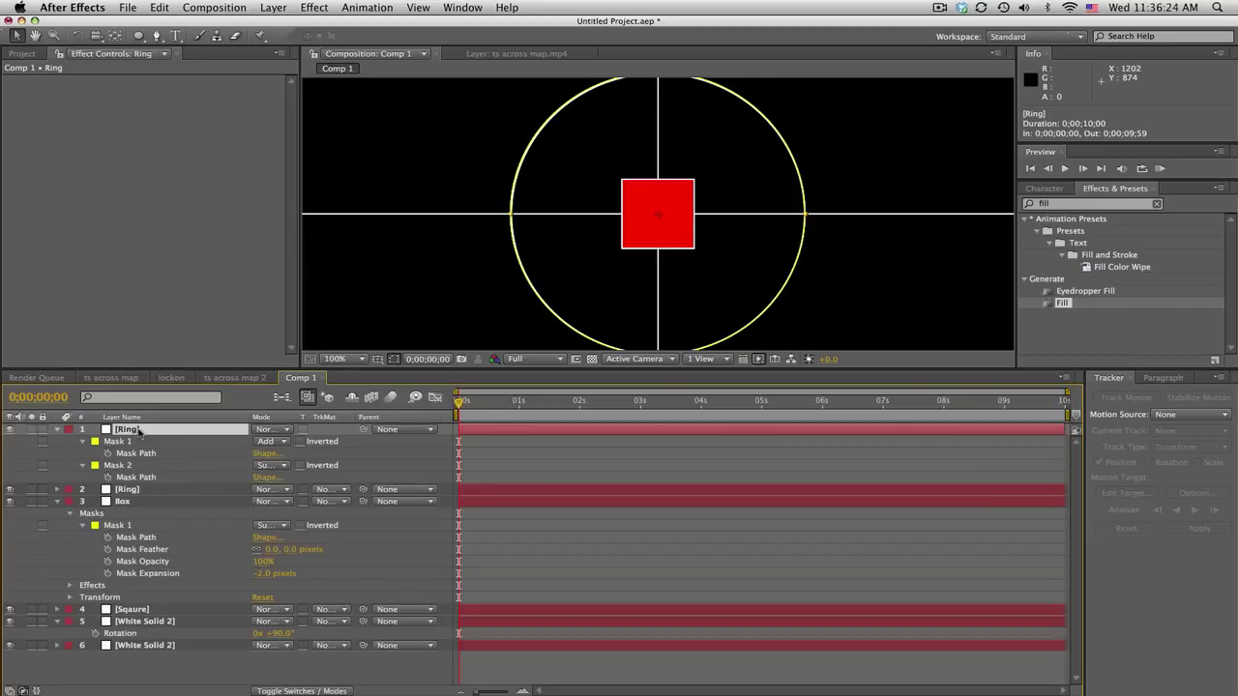
pyautogui.press('m')
pyautogui.press('m')
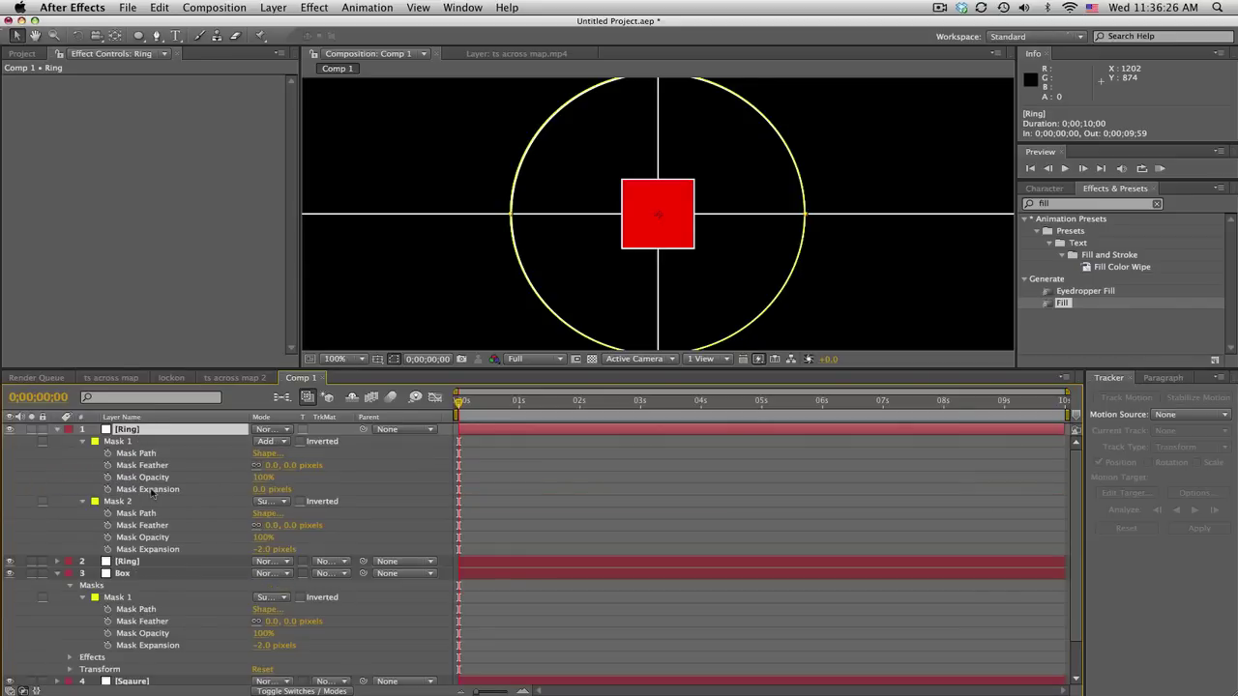
pyautogui.click(152, 492)
pyautogui.keyDown('shift'); pyautogui.click(154, 548); pyautogui.keyUp('shift')
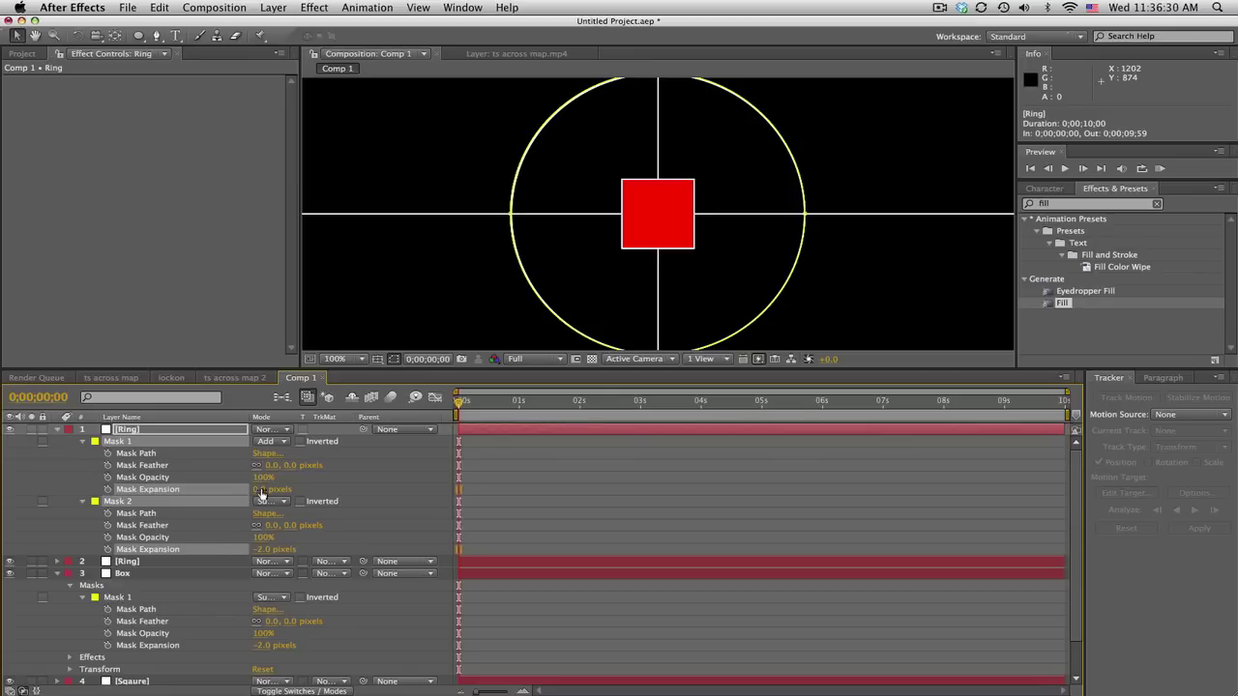
pyautogui.moveTo(263, 490); pyautogui.dragTo(235, 492)
pyautogui.click(542, 515)
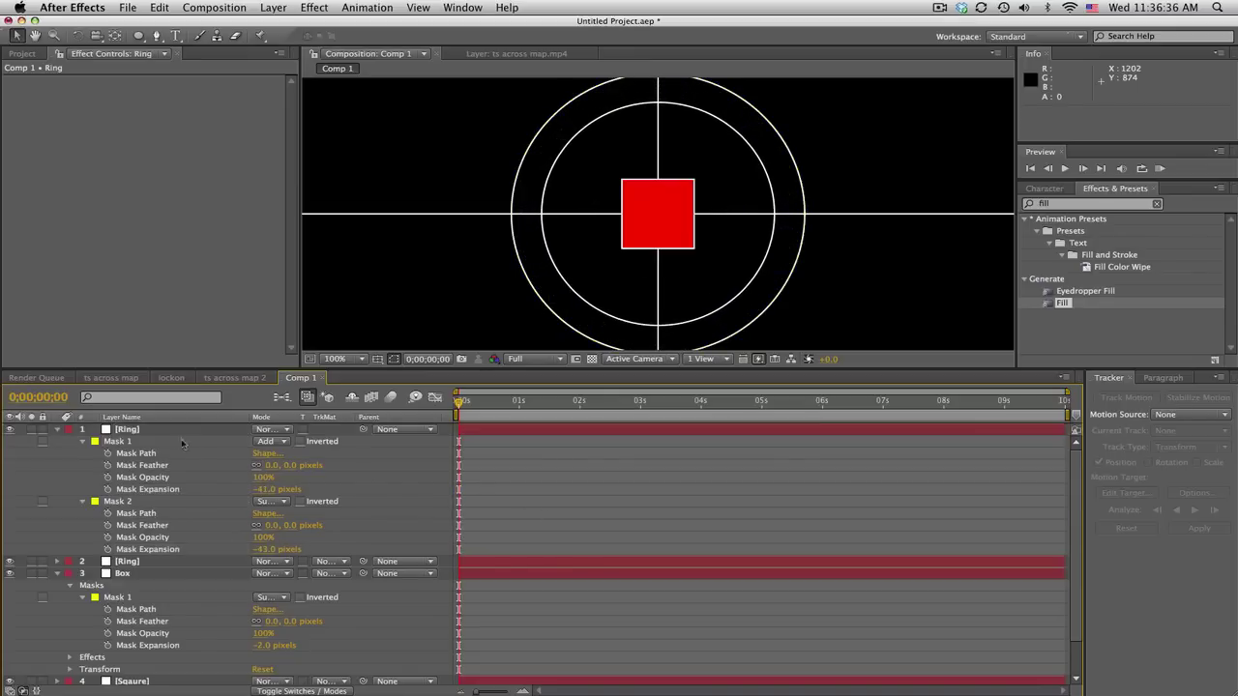
# Draw a Pen triangle mask from the square's centre on the top Ring, set to Intersect.
pyautogui.click(168, 432)
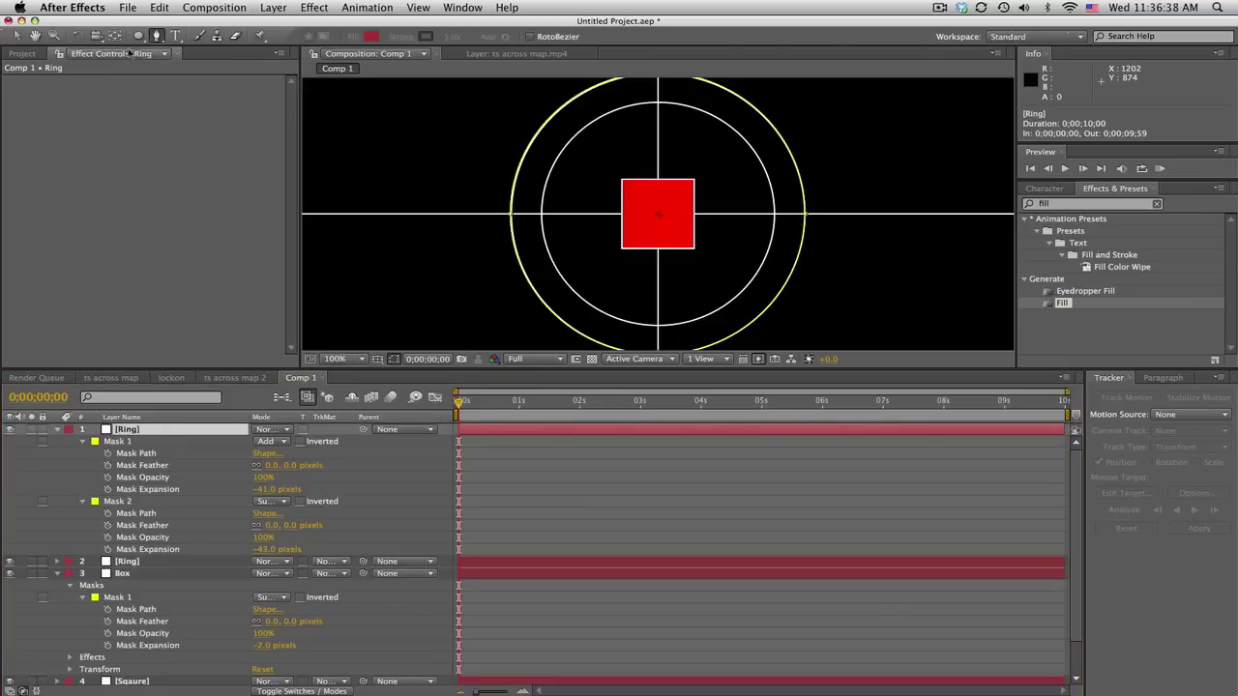
pyautogui.click(157, 36)
pyautogui.click(657, 215)
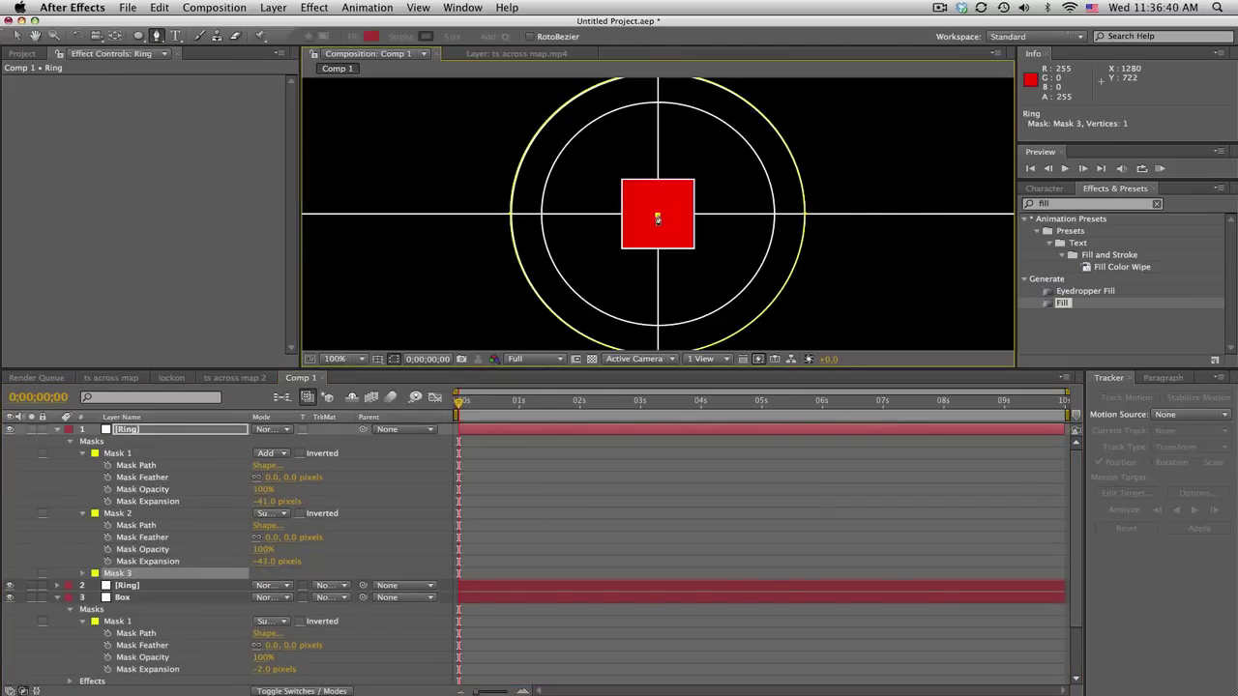
pyautogui.click(850, 112)
pyautogui.click(828, 331)
pyautogui.click(657, 215)
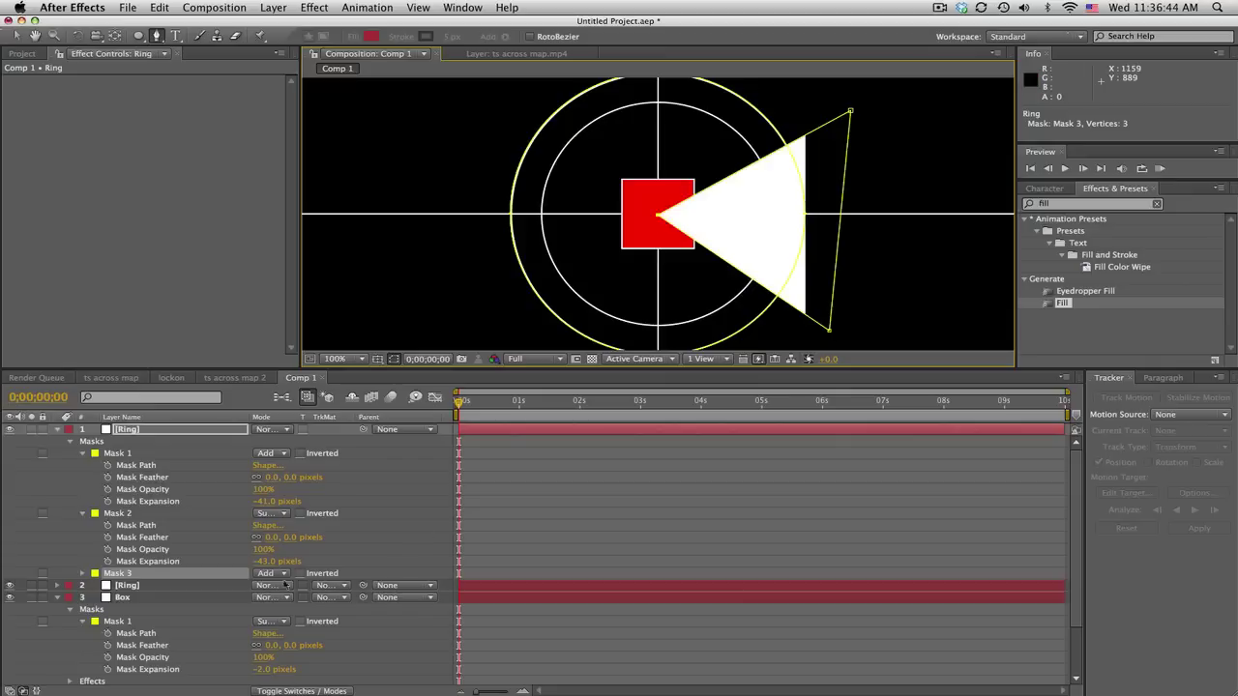
pyautogui.click(274, 575)
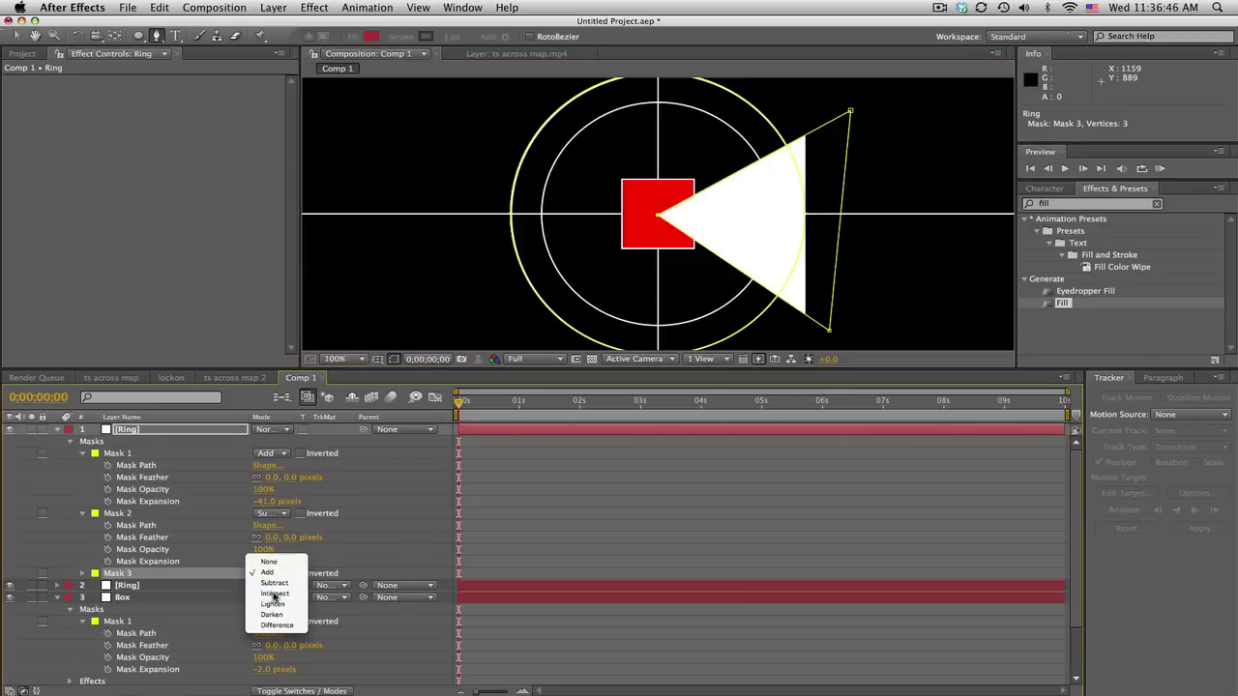
pyautogui.click(274, 594)
pyautogui.click(141, 435)
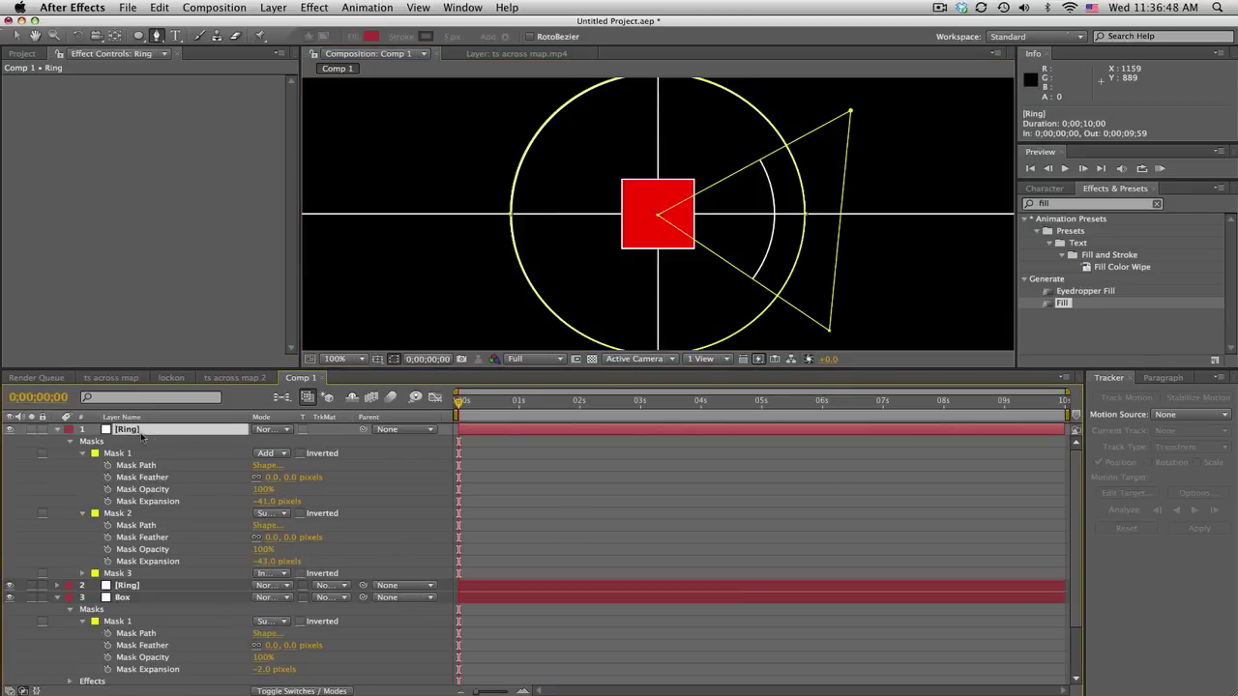
pyautogui.click(674, 528)
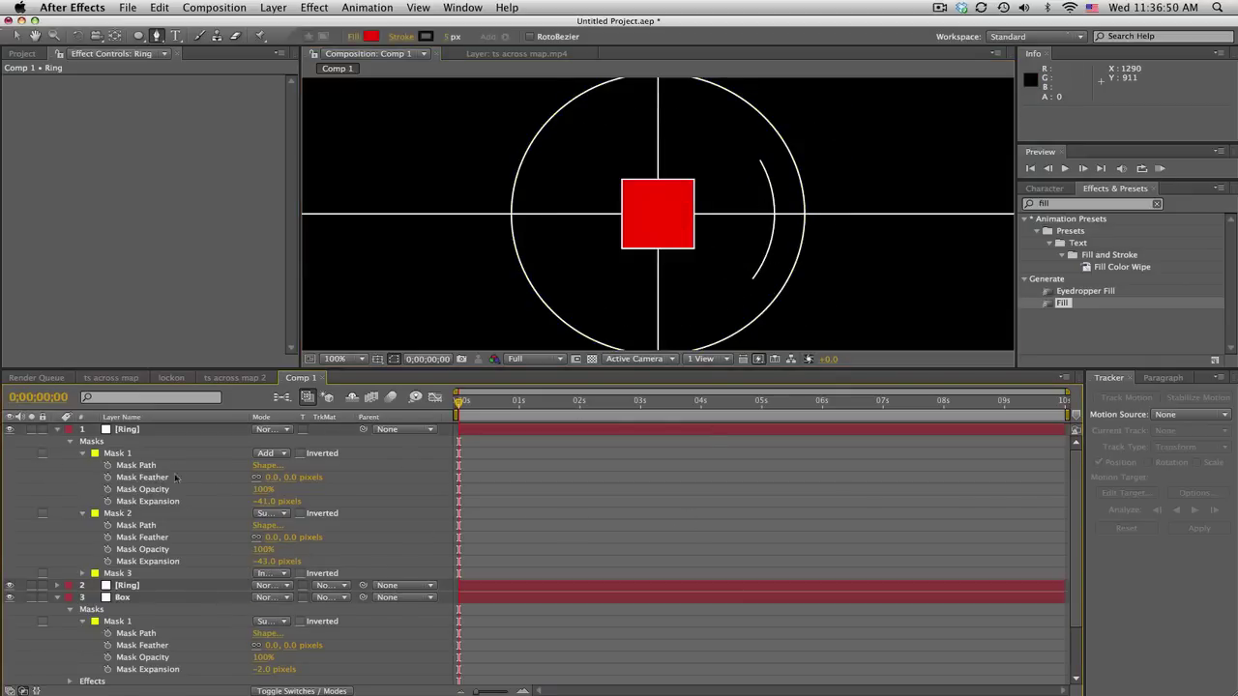
pyautogui.click(141, 434)
# Add a wiggle(3,360) expression to the top Ring's Rotation and preview the spinning arc.
pyautogui.press('r')
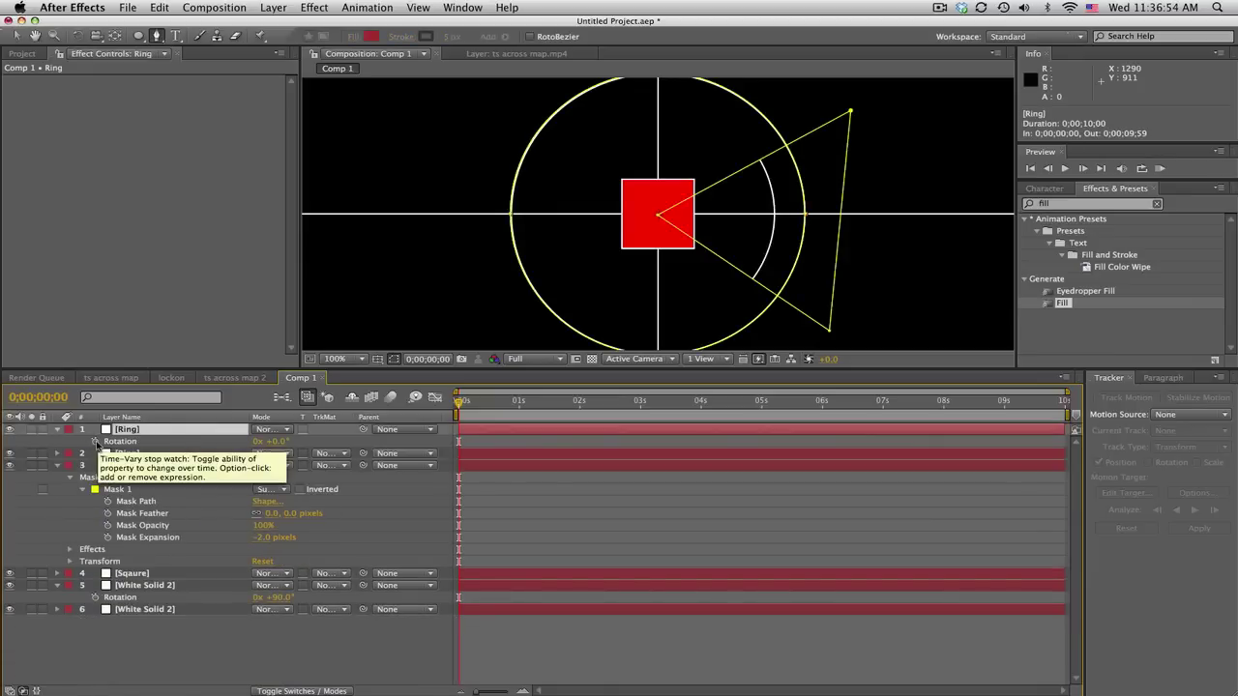
pyautogui.keyDown('alt'); pyautogui.click(96, 442); pyautogui.keyUp('alt')
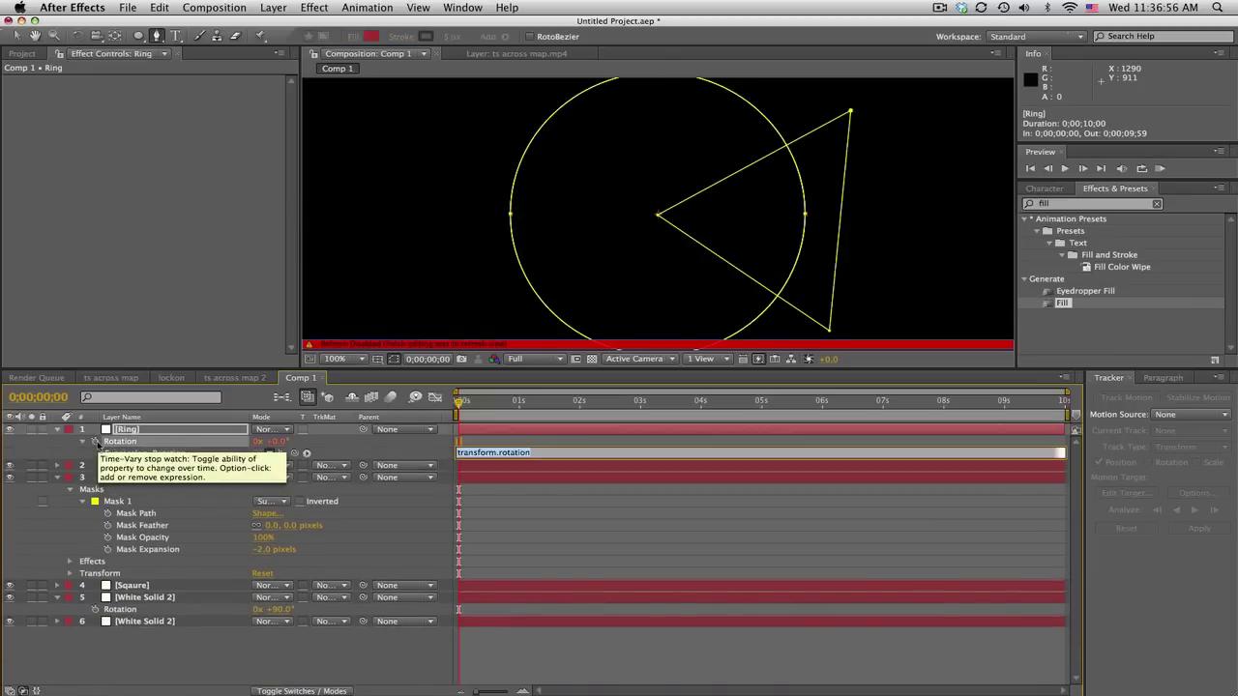
pyautogui.write('wiggle(3,360')
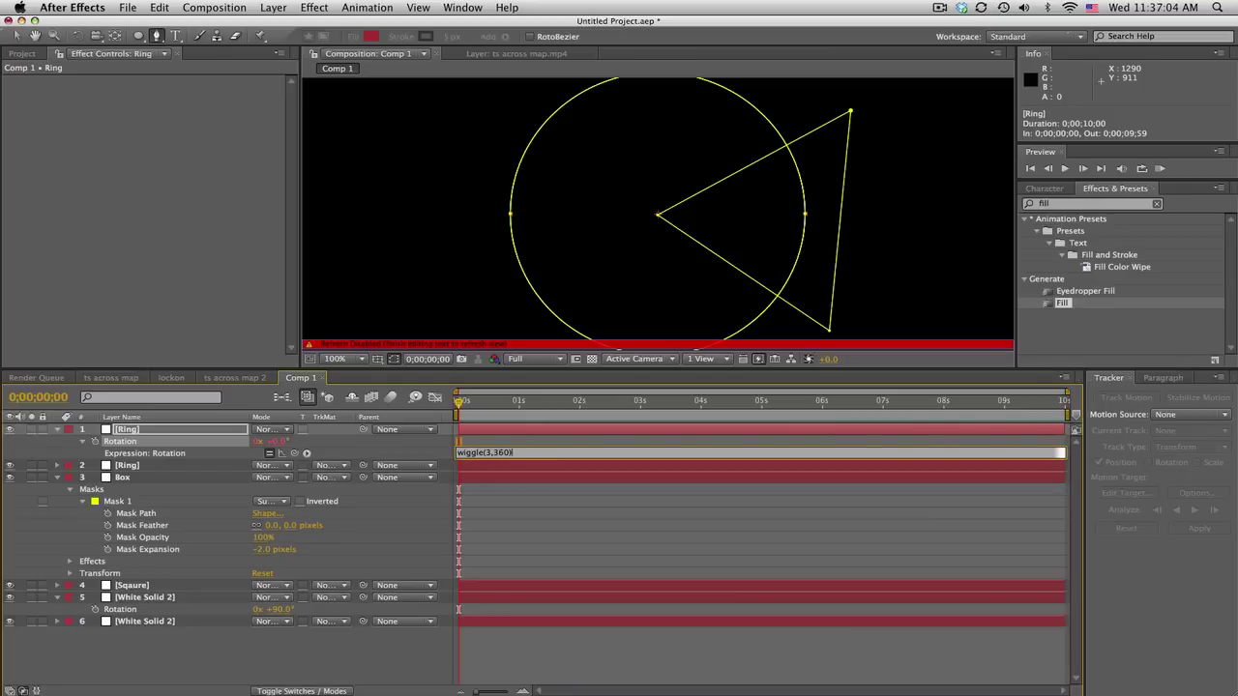
pyautogui.click(705, 535)
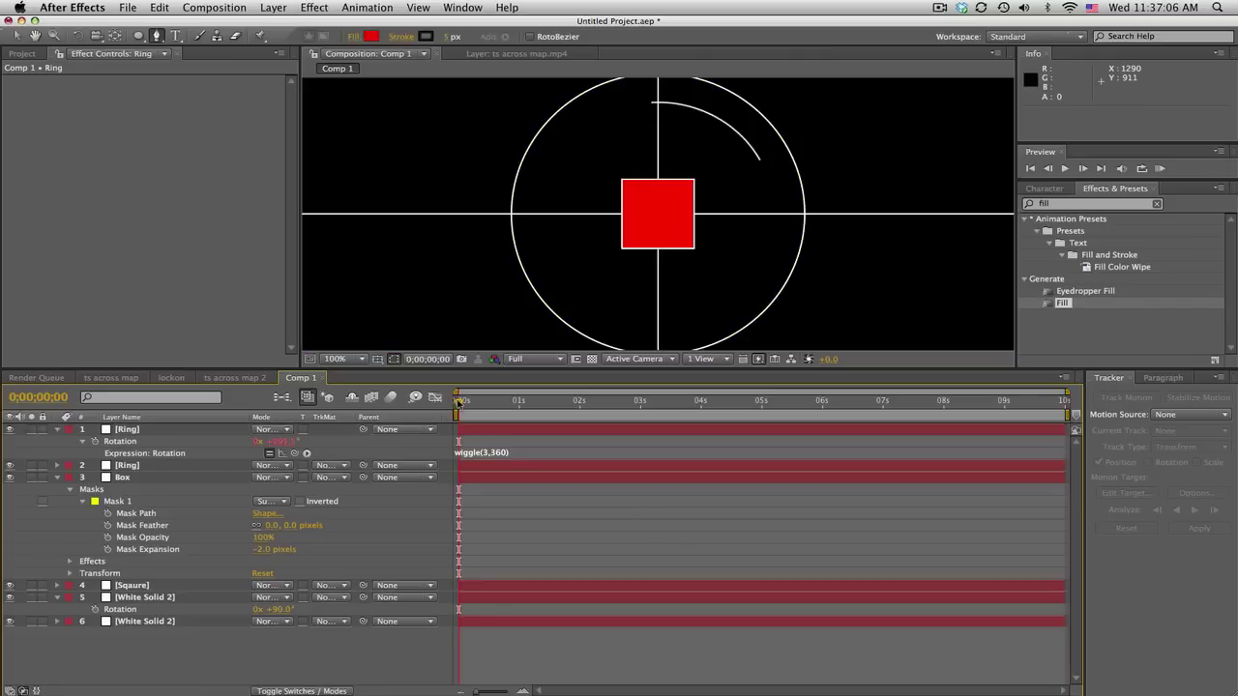
pyautogui.press('space')
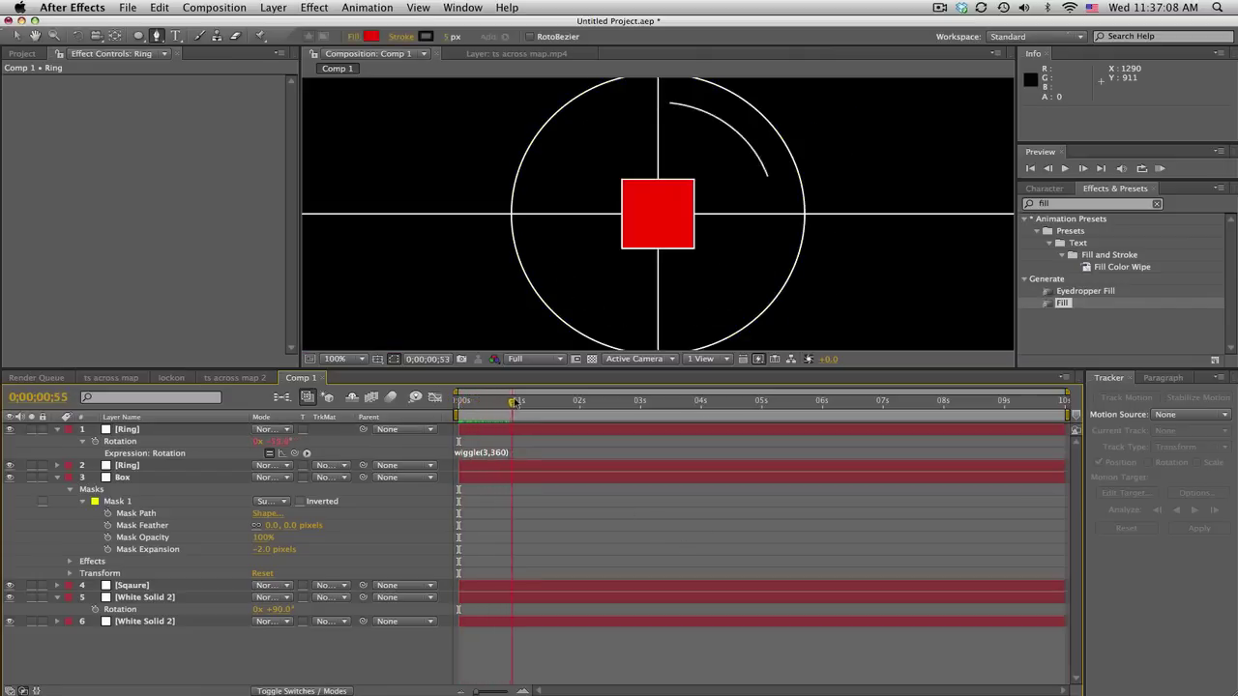
pyautogui.moveTo(516, 403); pyautogui.dragTo(636, 407)
# Duplicate the top Ring layer and contract the copy's mask expansions to −80 and −82 pixels.
pyautogui.click(147, 431)
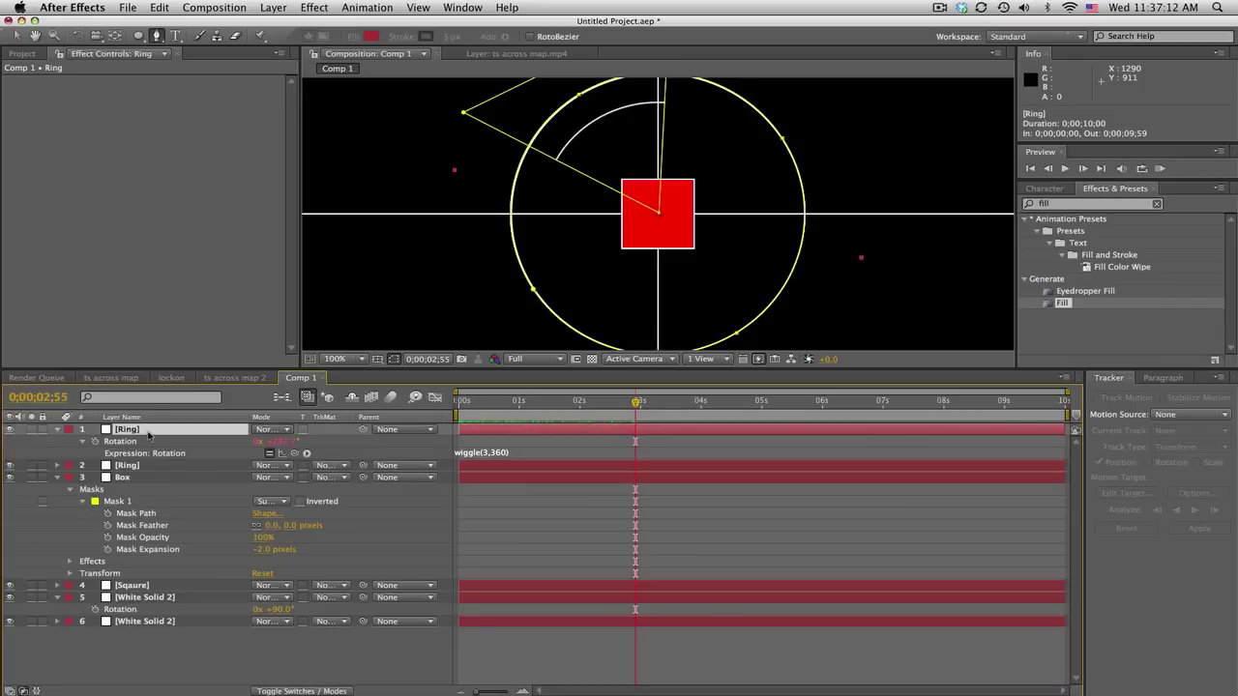
pyautogui.press('super+d')
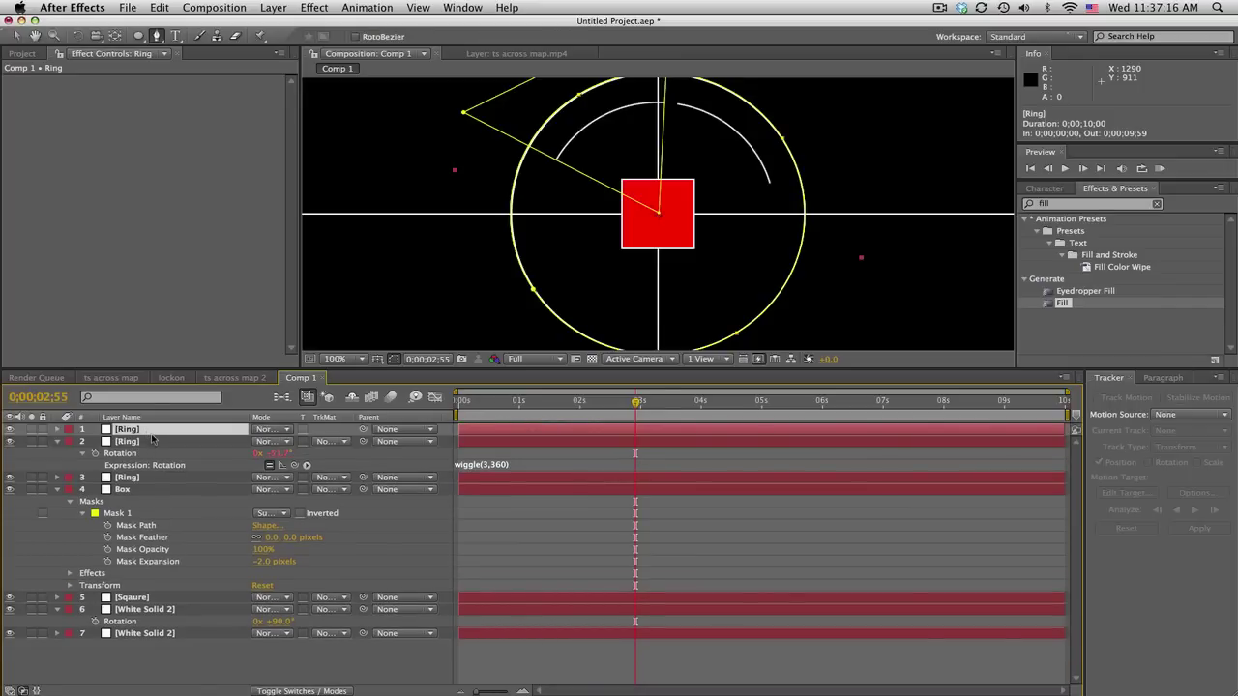
pyautogui.press('m')
pyautogui.press('m')
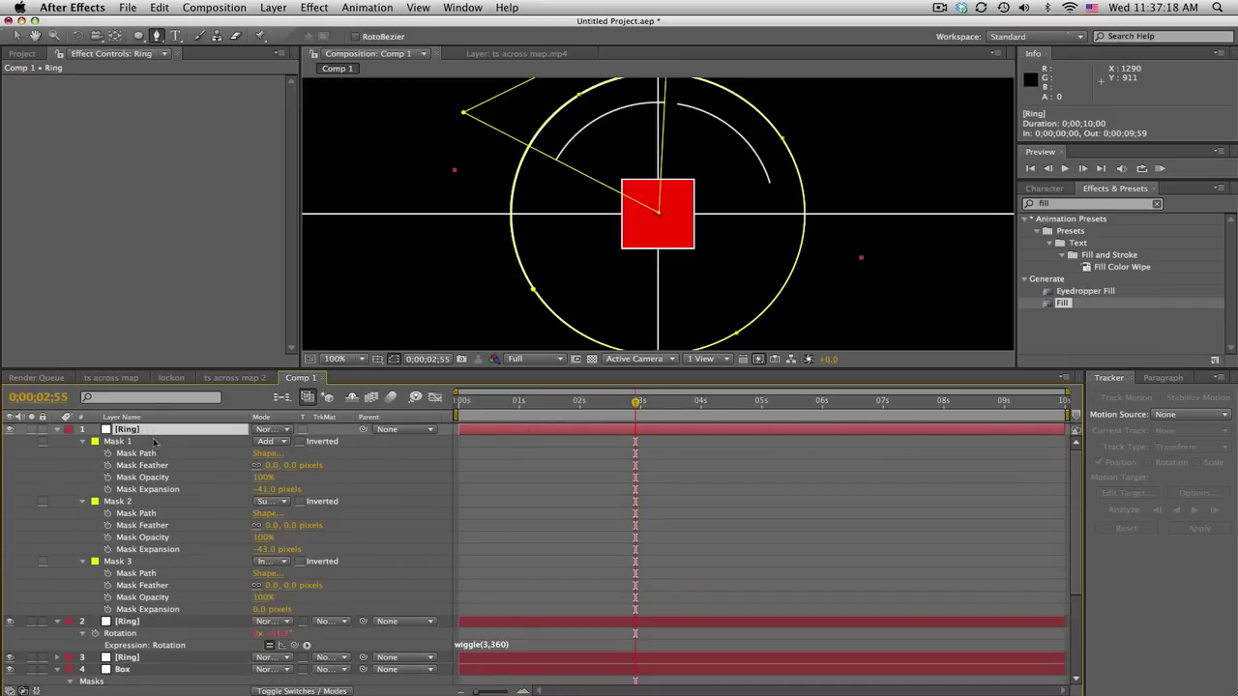
pyautogui.click(145, 489)
pyautogui.keyDown('shift'); pyautogui.click(153, 550); pyautogui.keyUp('shift')
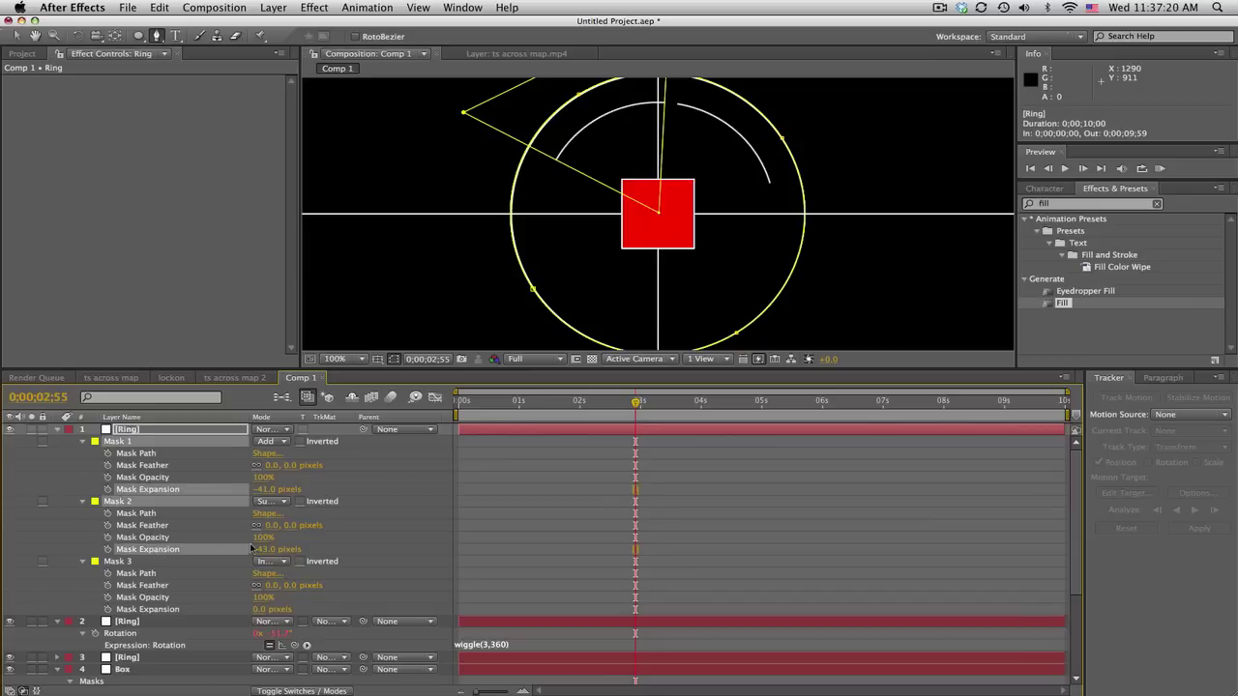
pyautogui.moveTo(272, 549); pyautogui.dragTo(240, 549)
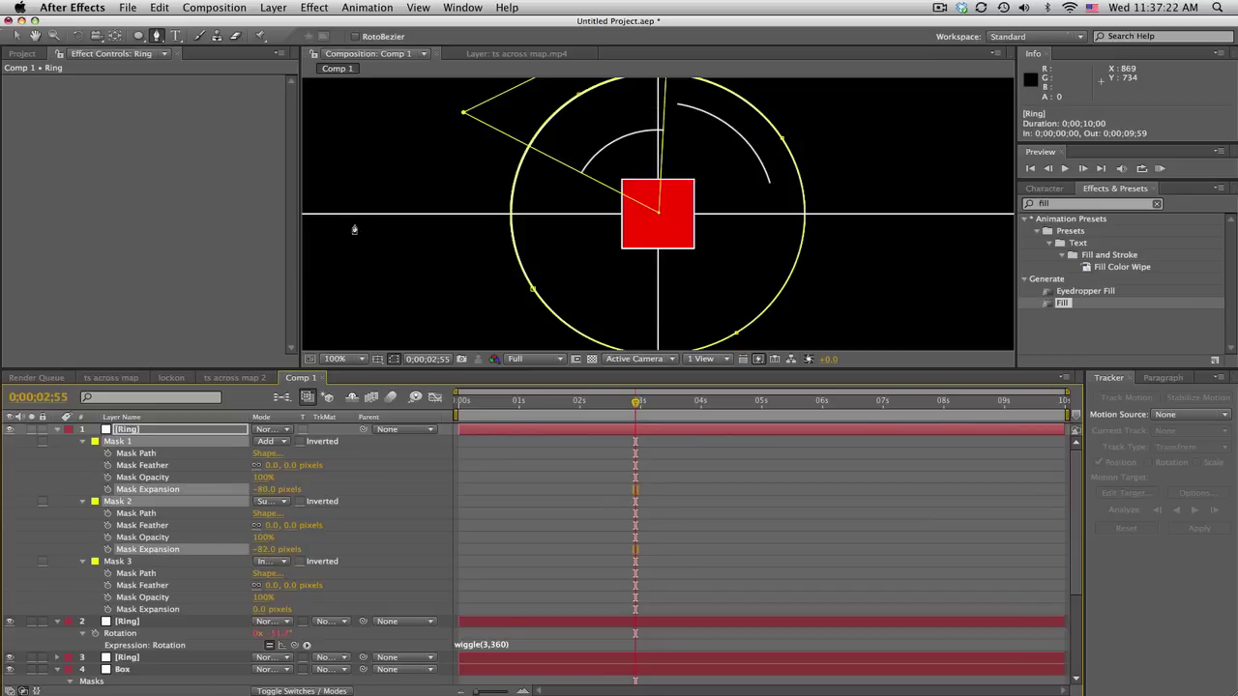
pyautogui.press('v')
pyautogui.click(504, 489)
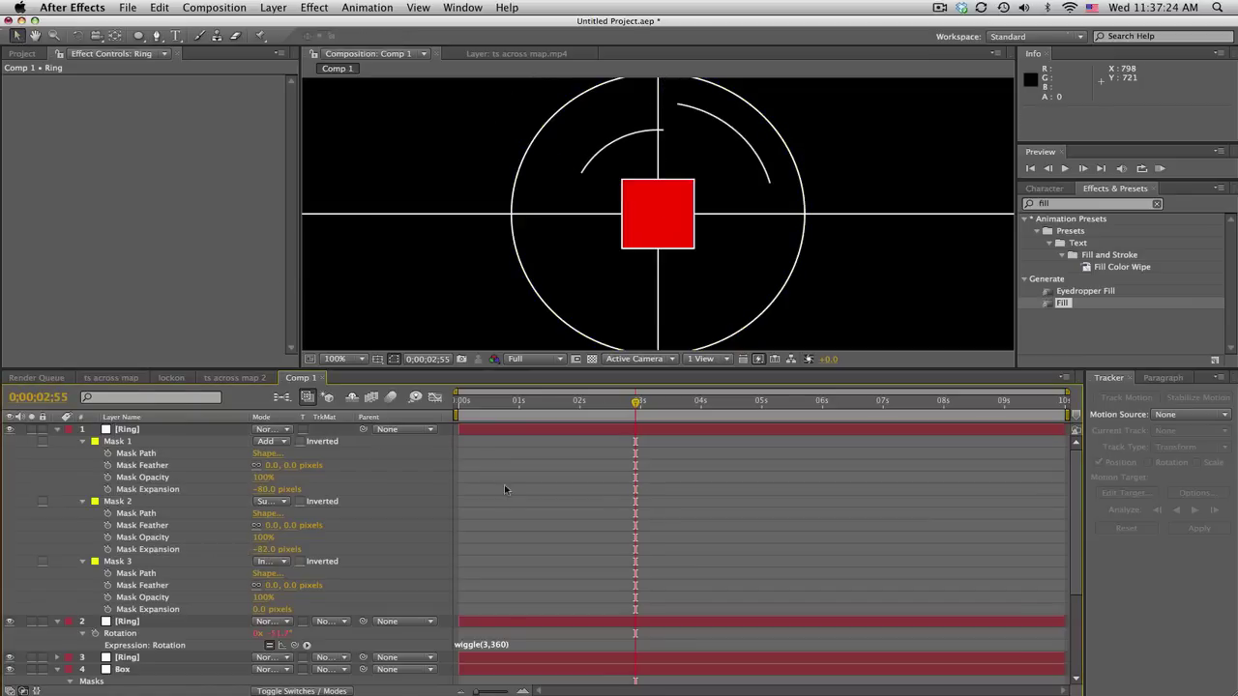
# Move a triangle mask corner to reshape the smaller arc, then scrub the timeline to review both arcs.
pyautogui.click(192, 431)
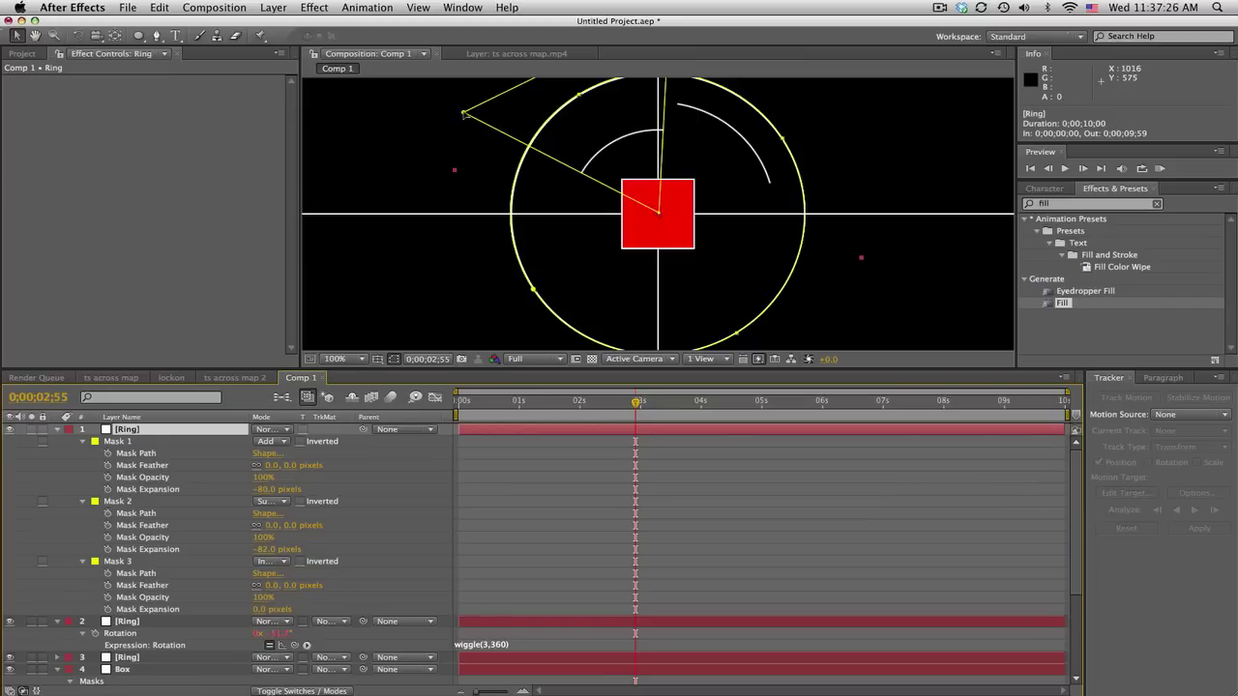
pyautogui.moveTo(464, 114); pyautogui.dragTo(574, 116)
pyautogui.click(636, 454)
pyautogui.moveTo(581, 411); pyautogui.dragTo(810, 402)
pyautogui.click(547, 466)
pyautogui.click(624, 477)
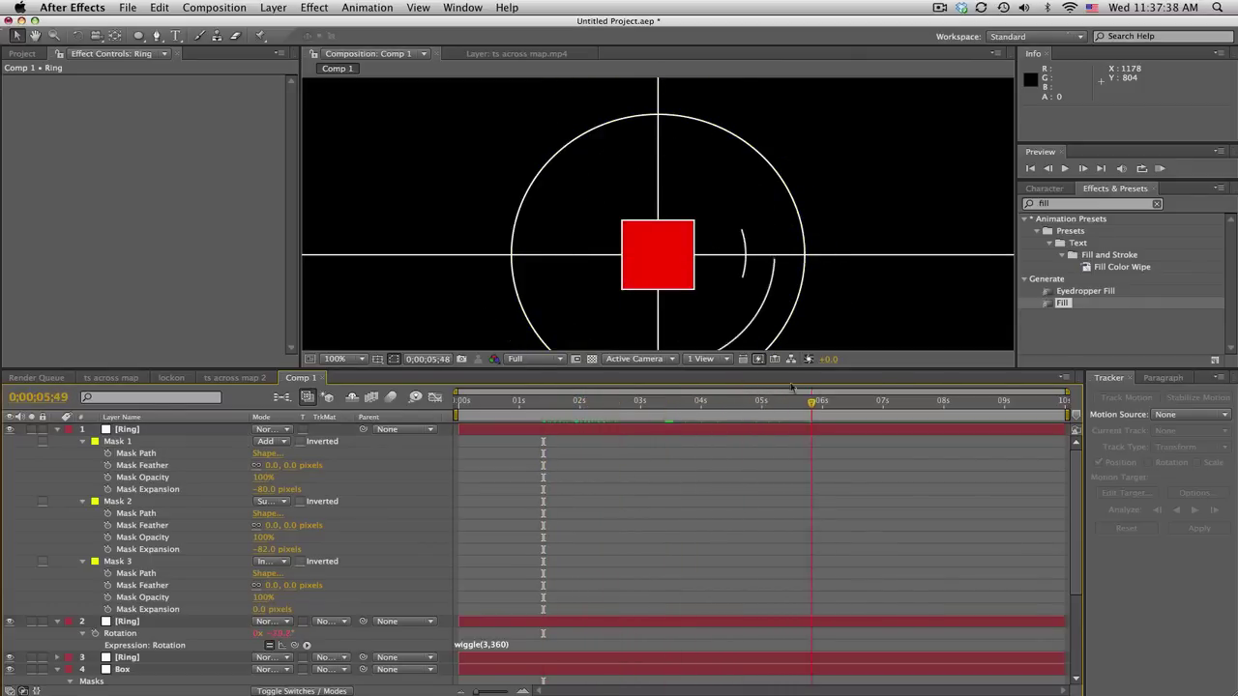
# Add a 'LOCATING...' text layer positioned just right of the red square.
pyautogui.click(57, 429)
pyautogui.click(175, 35)
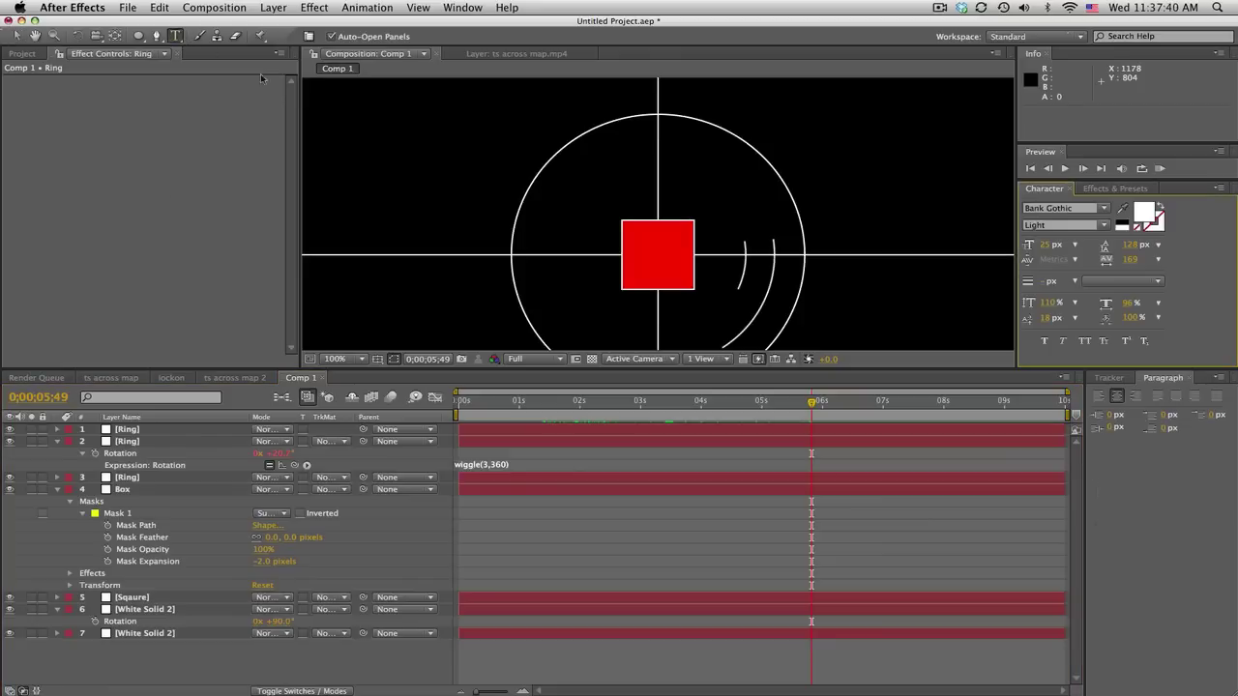
pyautogui.click(707, 240)
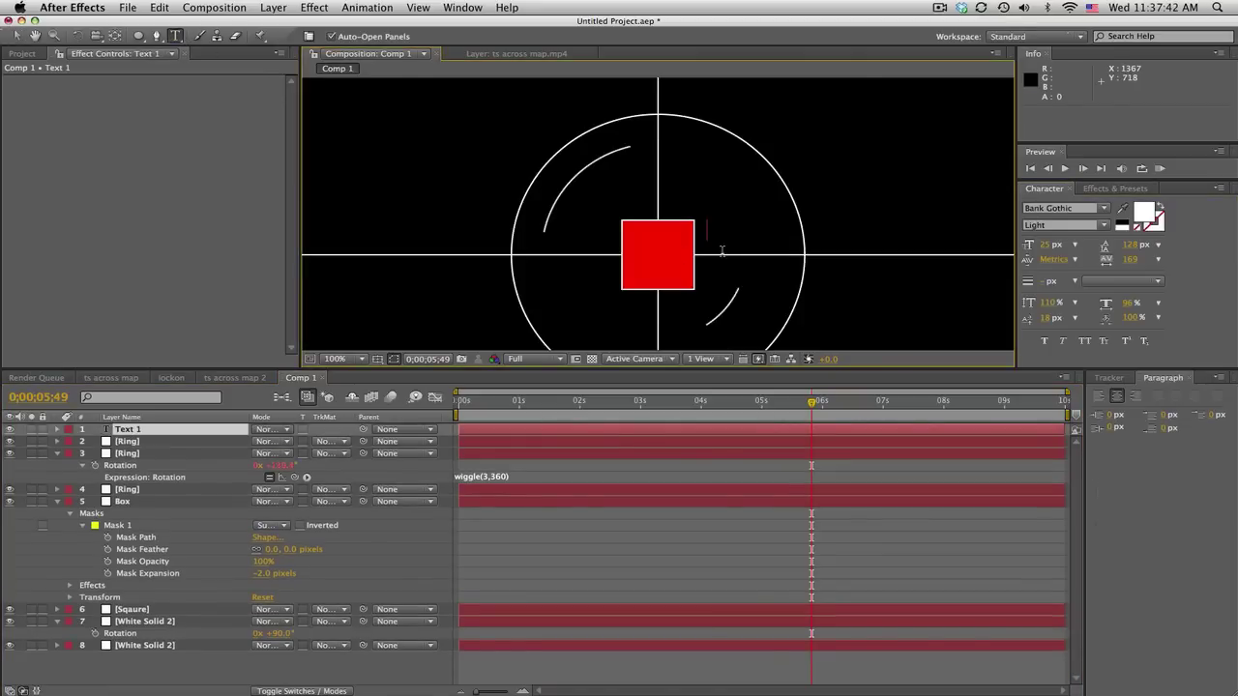
pyautogui.write('LOCATING...')
pyautogui.click(17, 36)
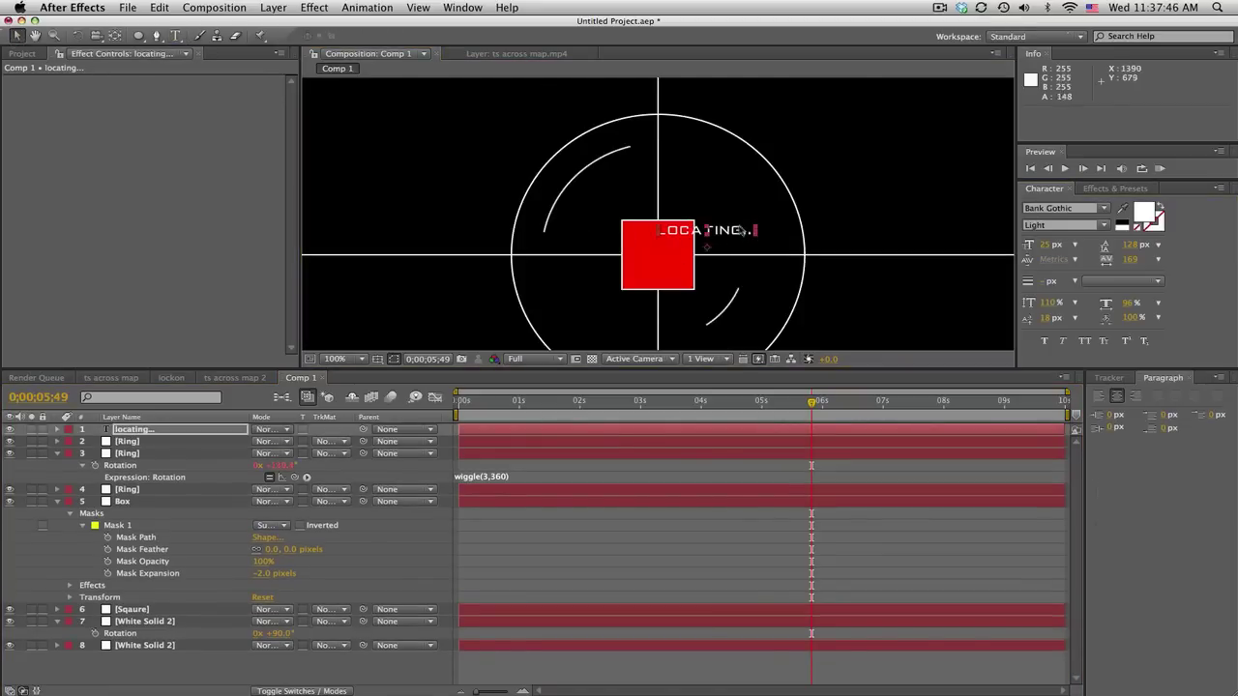
pyautogui.moveTo(743, 232); pyautogui.dragTo(783, 246)
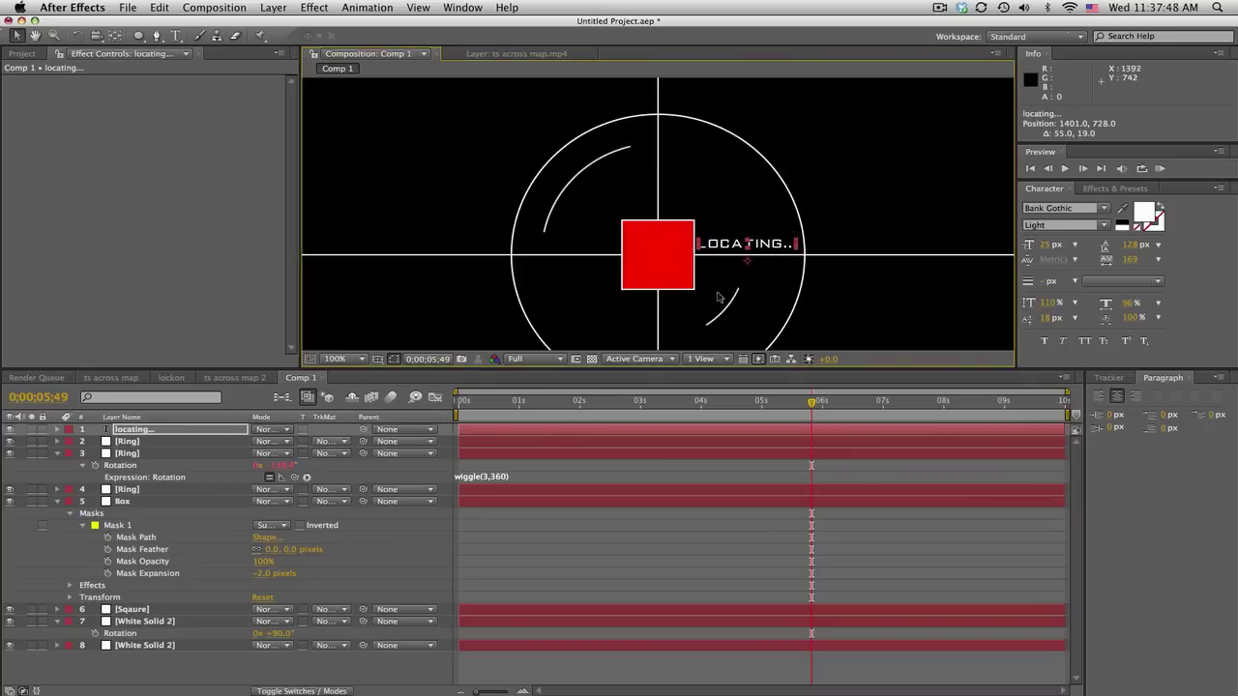
pyautogui.press('KP_0')
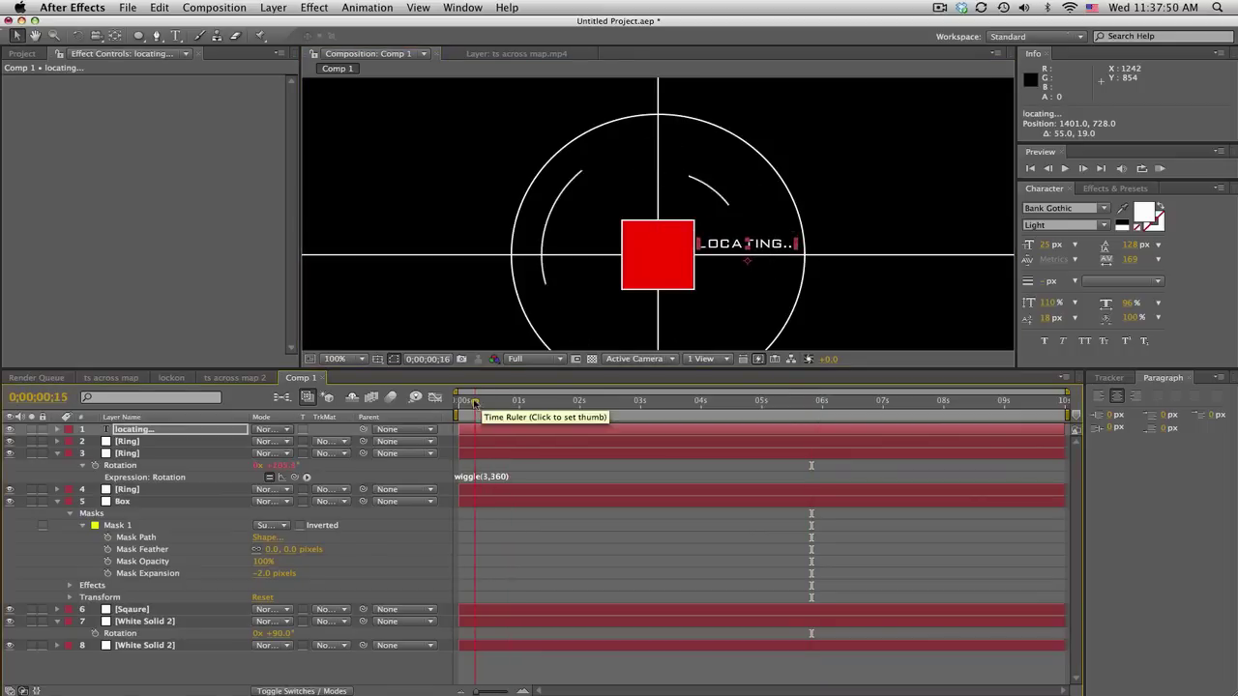
# Apply the Decoder Fade In preset to the text and move its Start keyframe to about frame 42.
pyautogui.click(1115, 189)
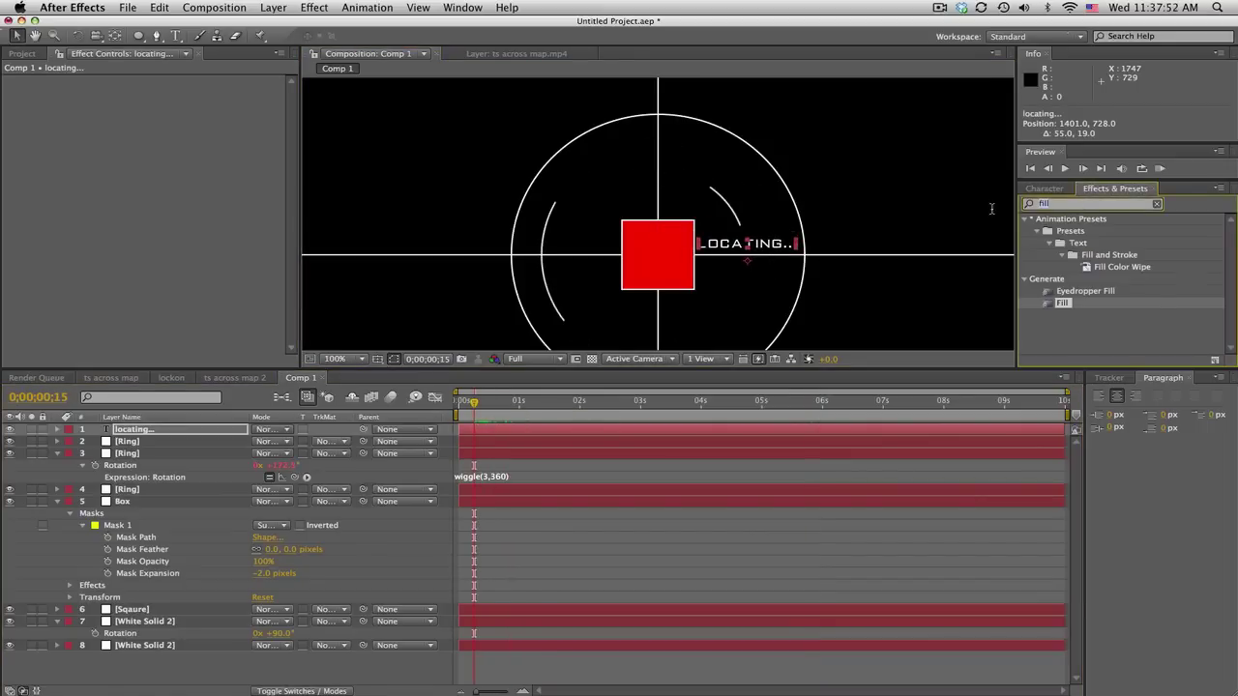
pyautogui.write('decol')
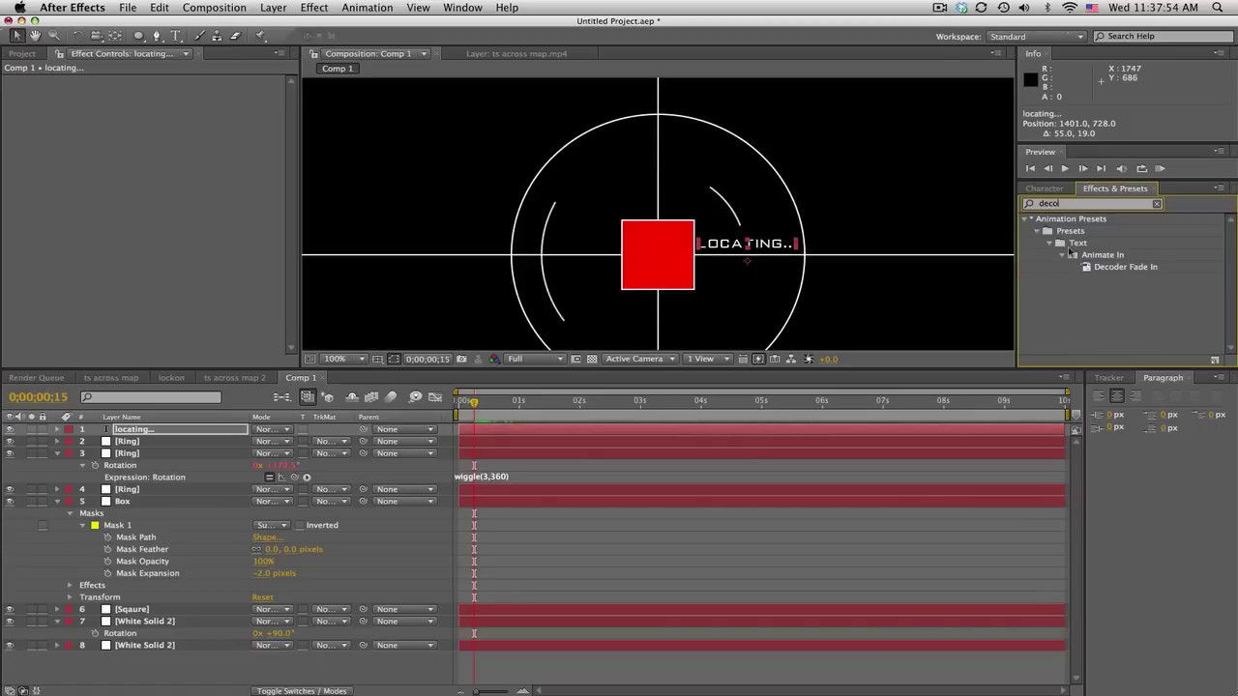
pyautogui.moveTo(1109, 271); pyautogui.dragTo(201, 435)
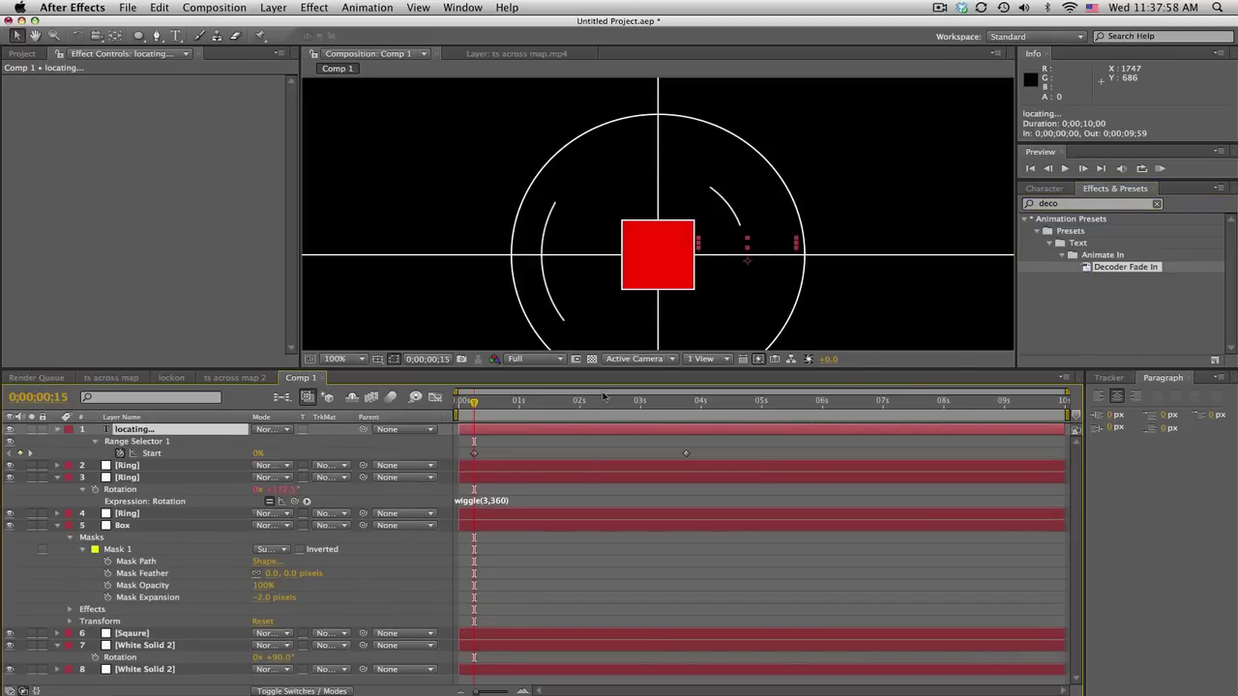
pyautogui.moveTo(687, 456); pyautogui.dragTo(501, 454)
pyautogui.click(476, 404)
pyautogui.moveTo(476, 404); pyautogui.dragTo(504, 404)
pyautogui.press('KP_0')
# Collapse the text, ring and Box layers and zoom the timeline into the first five seconds.
pyautogui.click(57, 429)
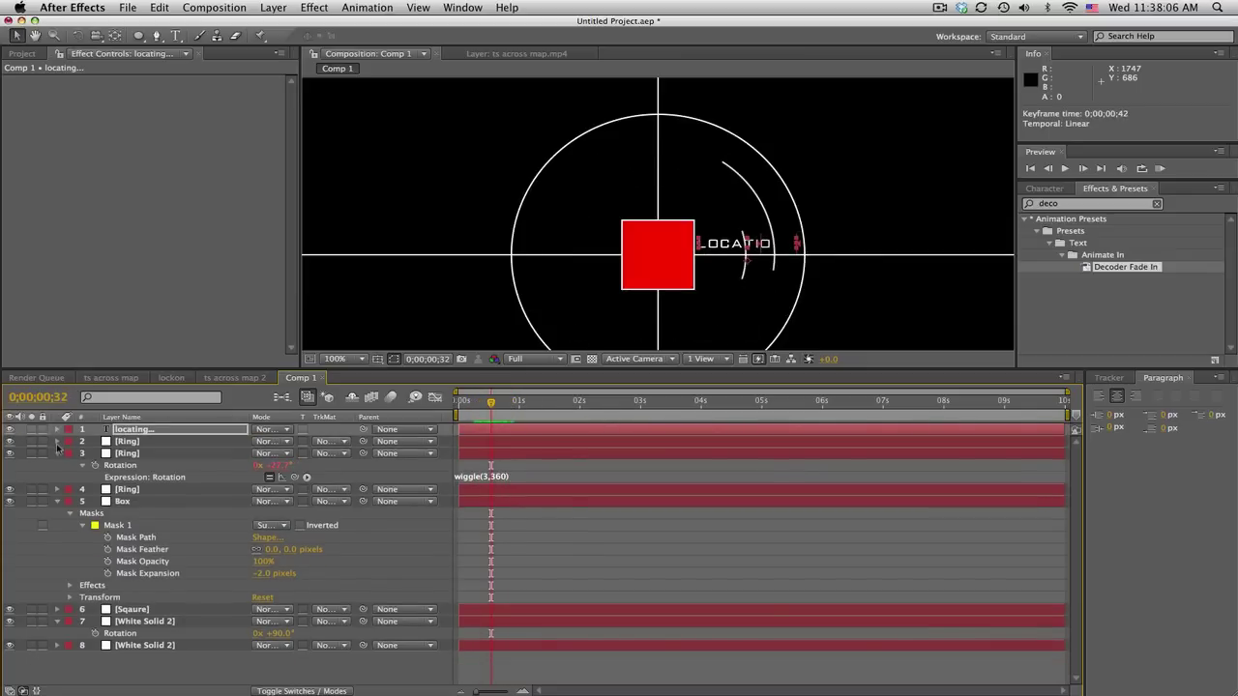
pyautogui.click(57, 454)
pyautogui.click(57, 477)
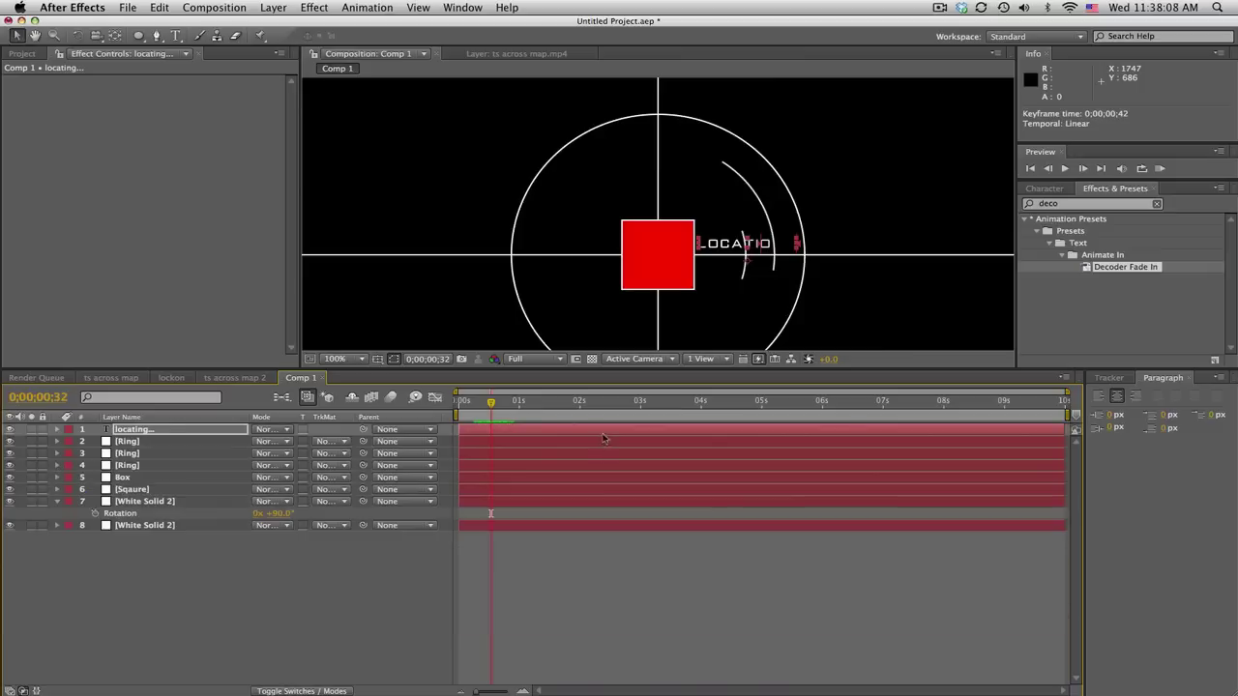
pyautogui.moveTo(483, 404); pyautogui.dragTo(459, 404)
pyautogui.press('=')
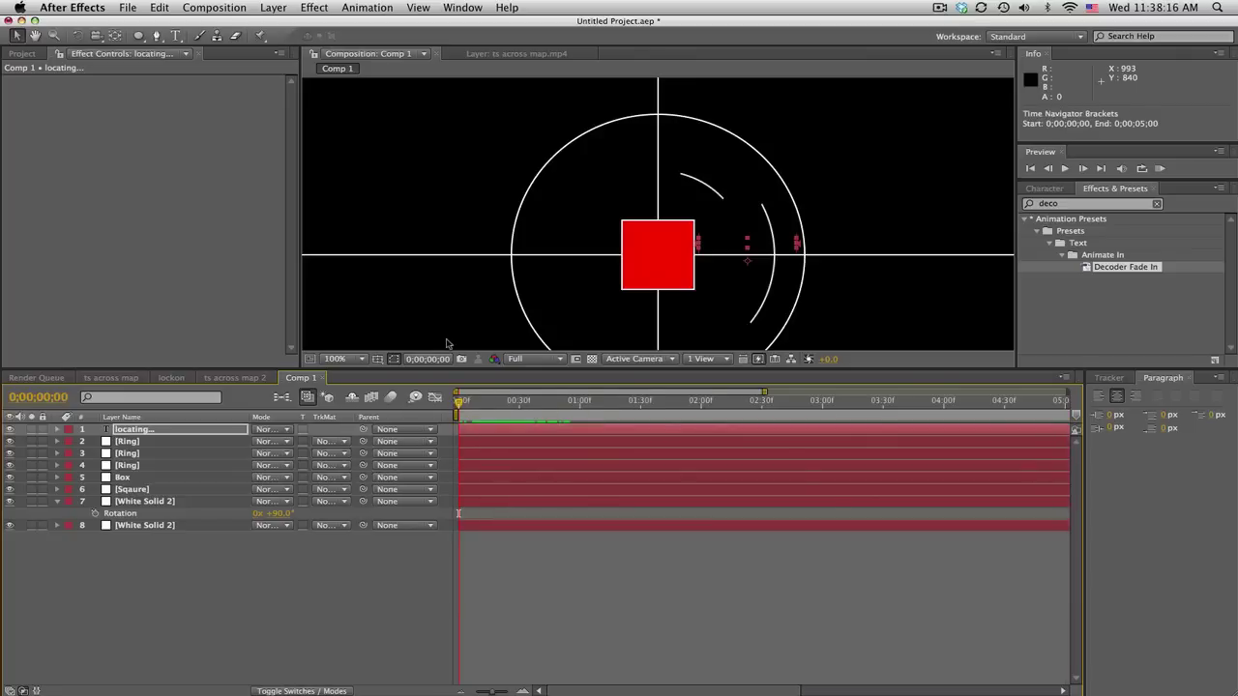
# Keyframe the Sqaure layer's opacity to 100% at 0f, 0% at 10f and 100% at 20f, then preview.
pyautogui.click(188, 490)
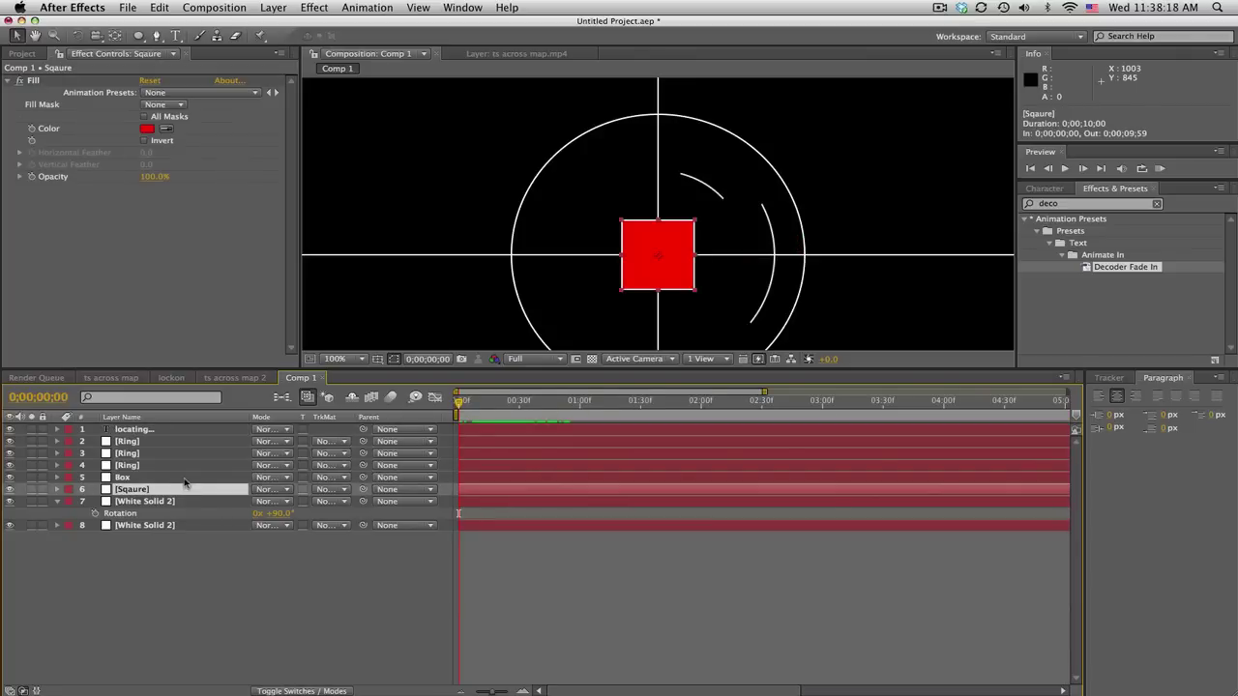
pyautogui.click(187, 479)
pyautogui.click(184, 492)
pyautogui.press('t')
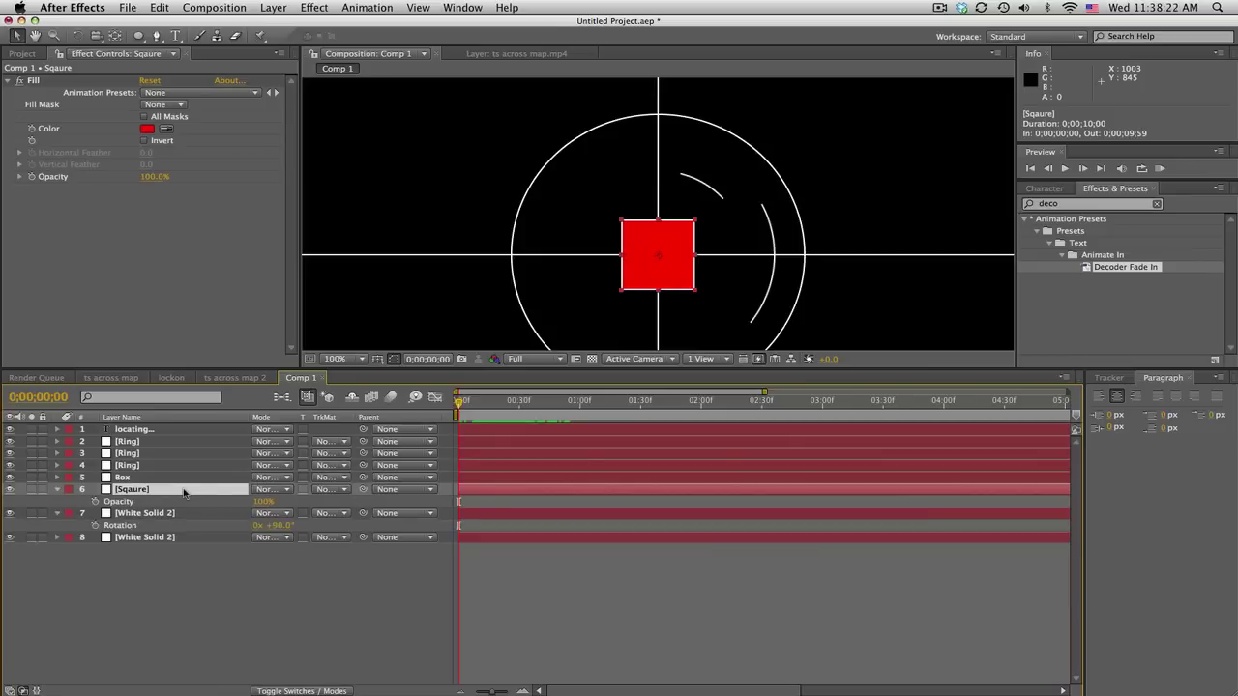
pyautogui.click(95, 502)
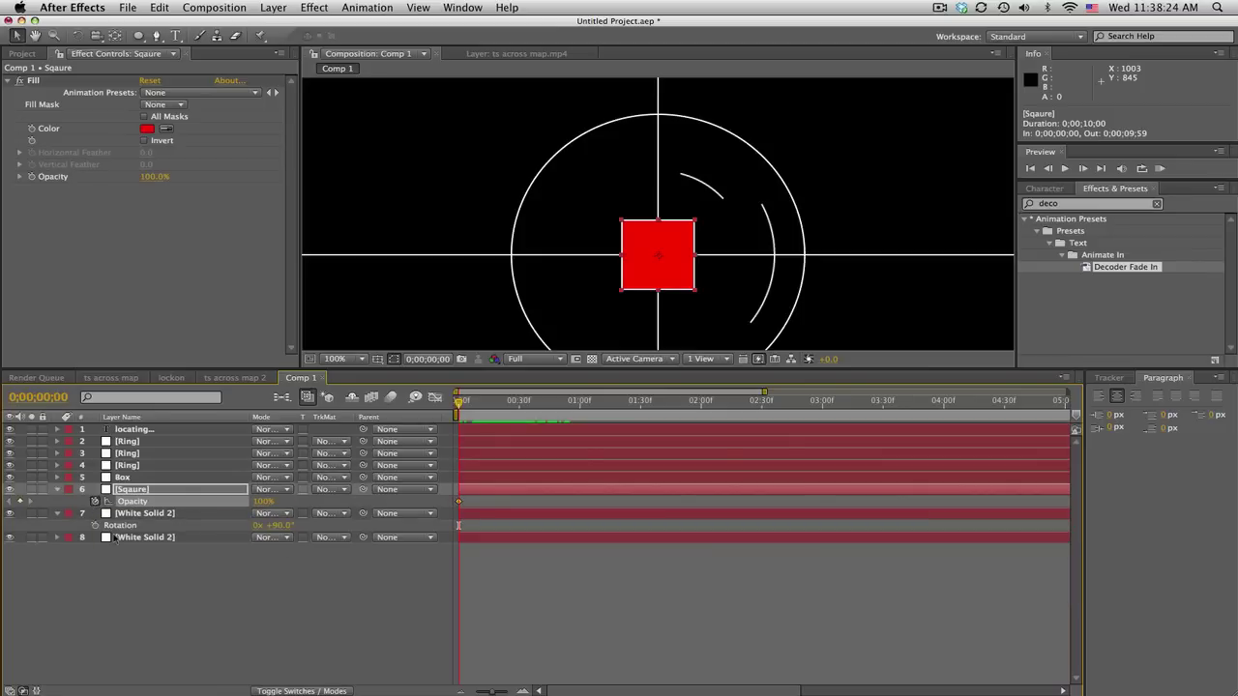
pyautogui.press('=')
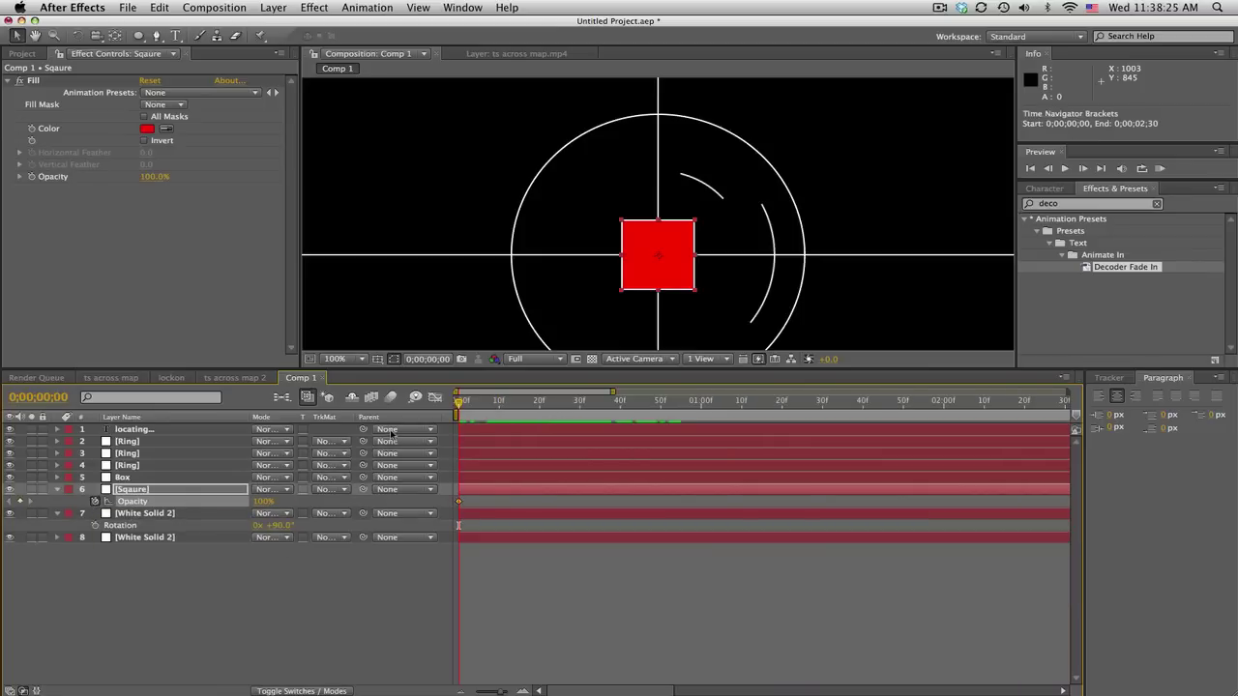
pyautogui.click(499, 411)
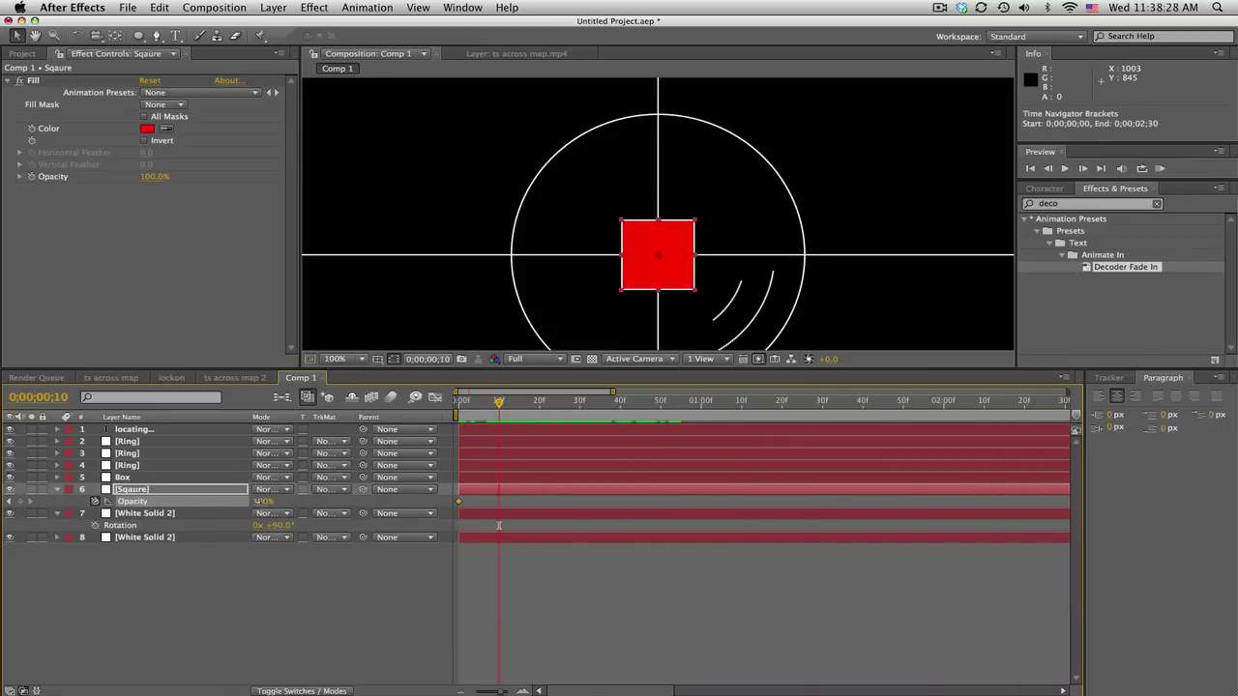
pyautogui.moveTo(253, 502); pyautogui.dragTo(174, 517)
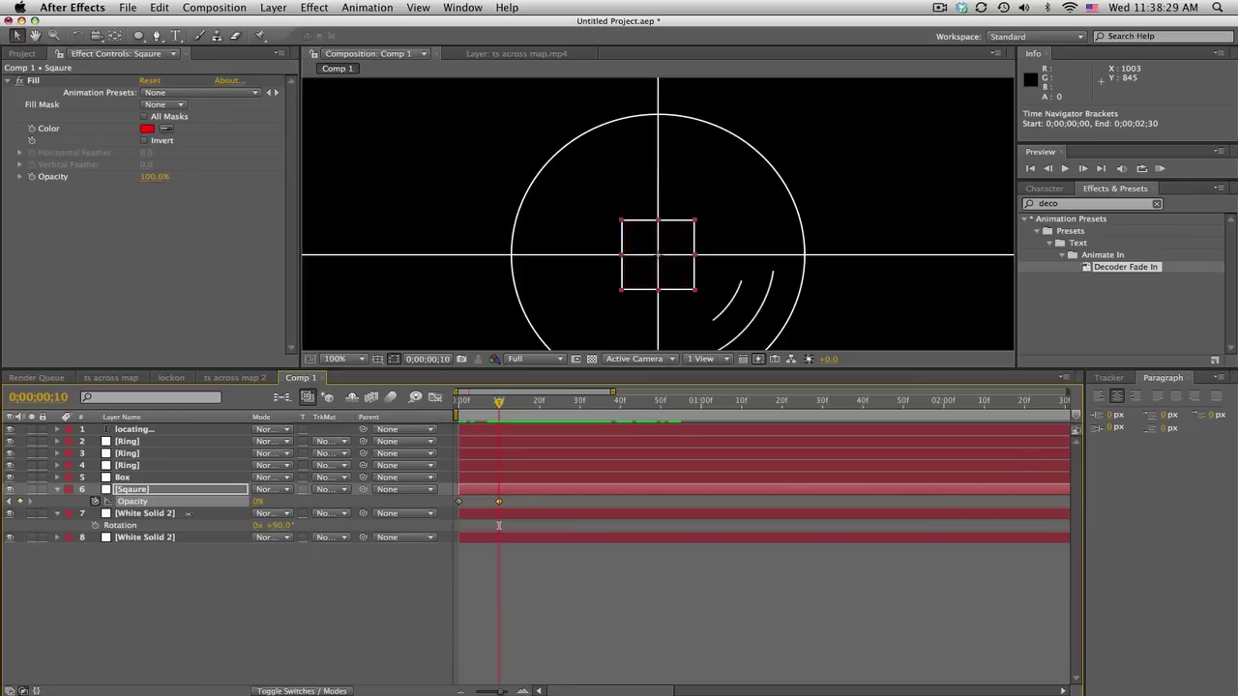
pyautogui.click(543, 411)
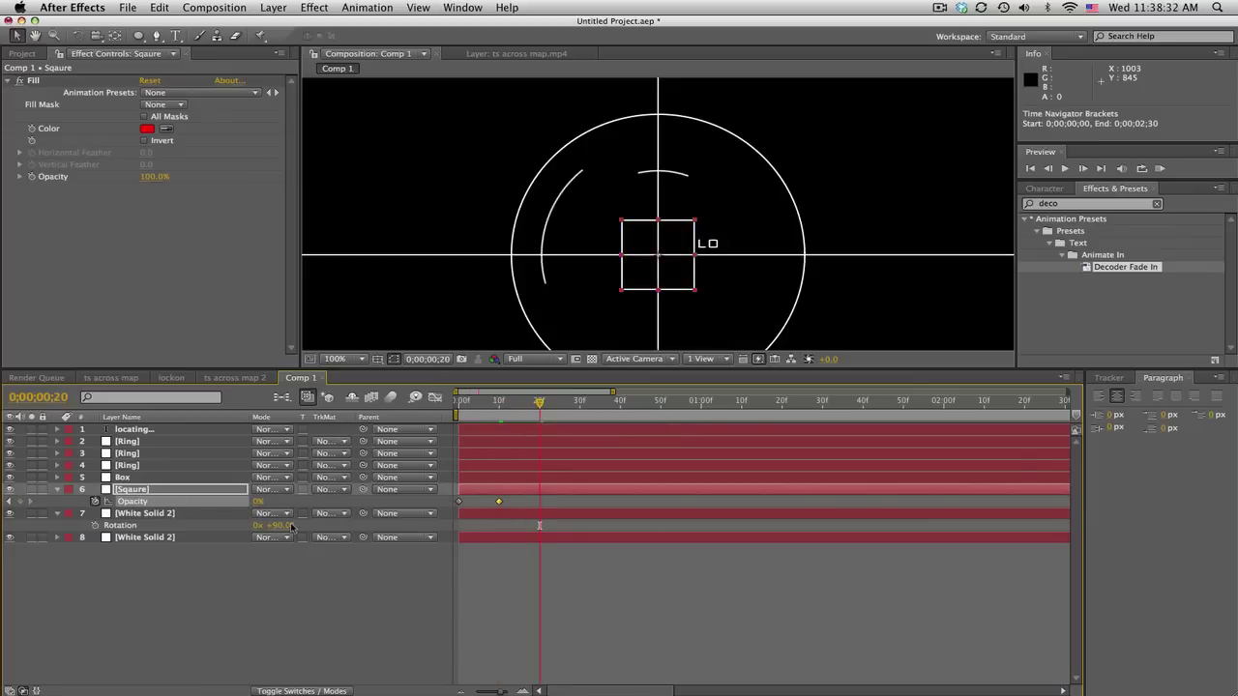
pyautogui.moveTo(257, 502); pyautogui.dragTo(338, 502)
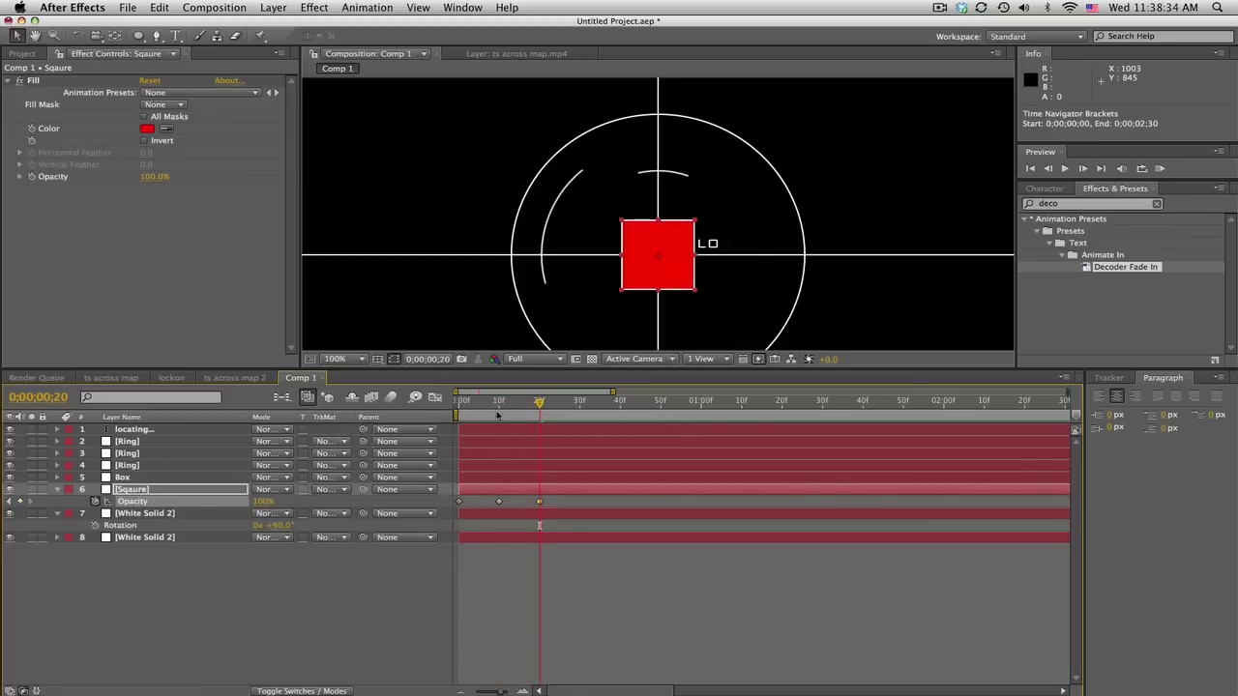
pyautogui.moveTo(497, 415); pyautogui.dragTo(559, 406)
pyautogui.press('space')
pyautogui.press('space')
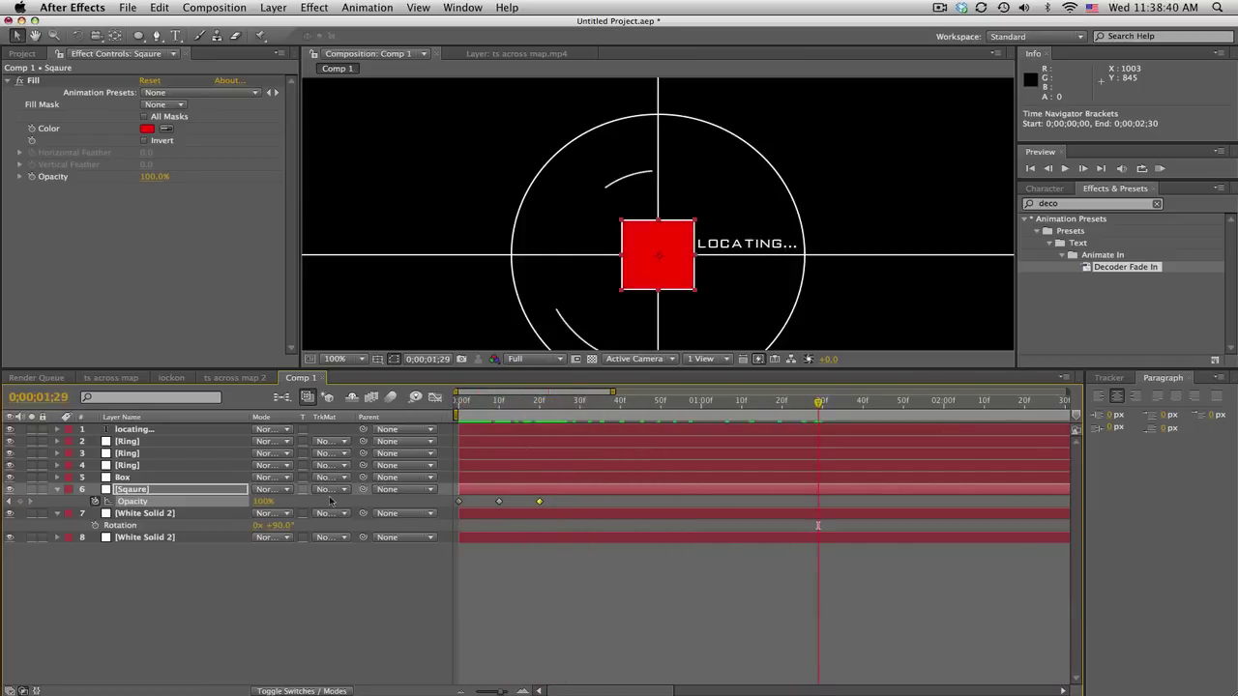
# Add a loopOut(type = "cycle") expression to the square's Opacity and preview the repeating blink.
pyautogui.keyDown('alt'); pyautogui.click(94, 502); pyautogui.keyUp('alt')
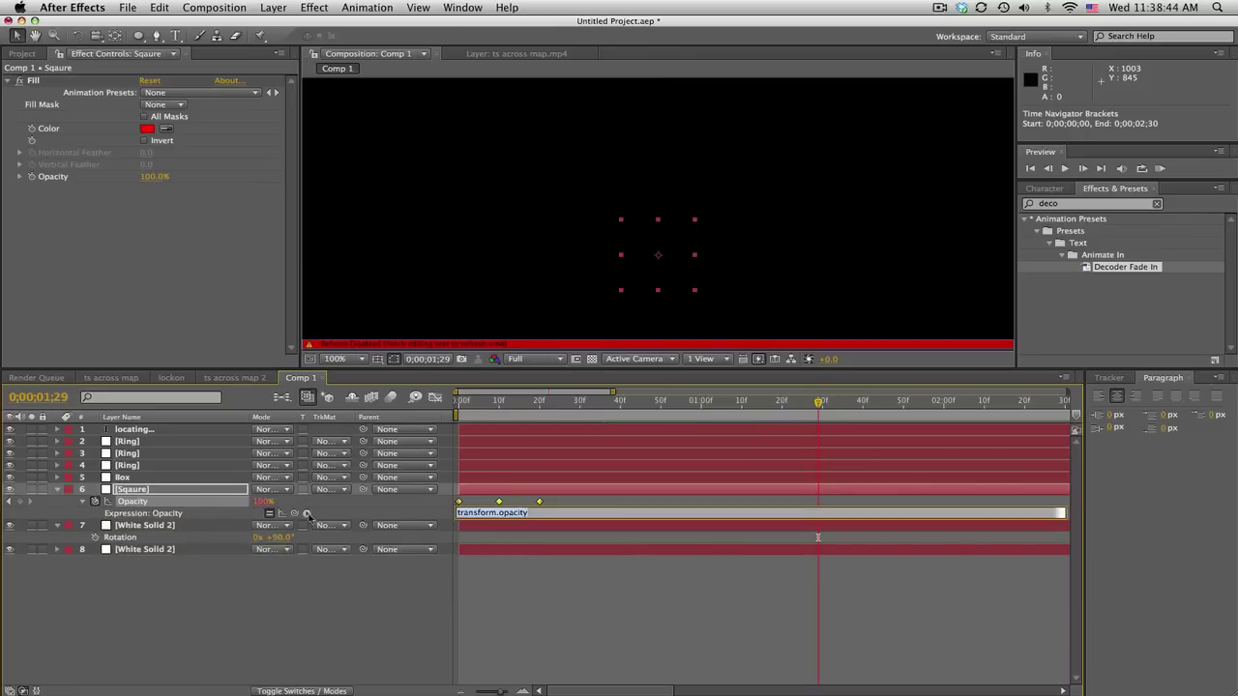
pyautogui.click(308, 514)
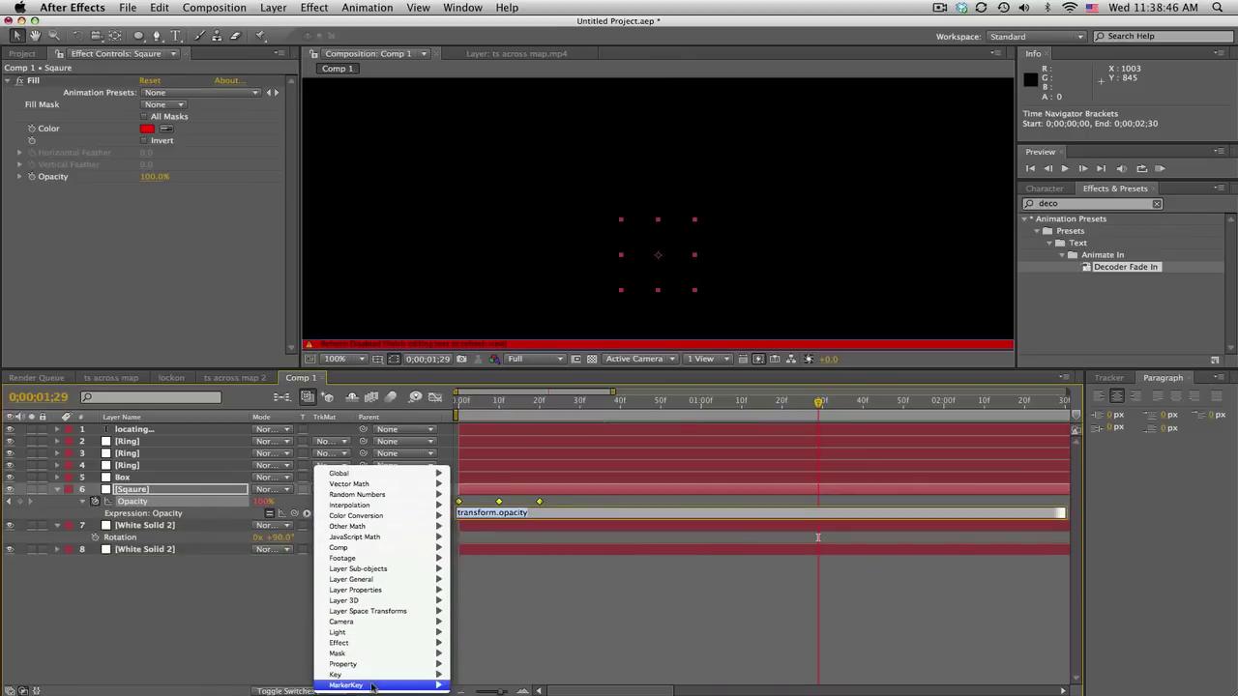
pyautogui.moveTo(373, 686)
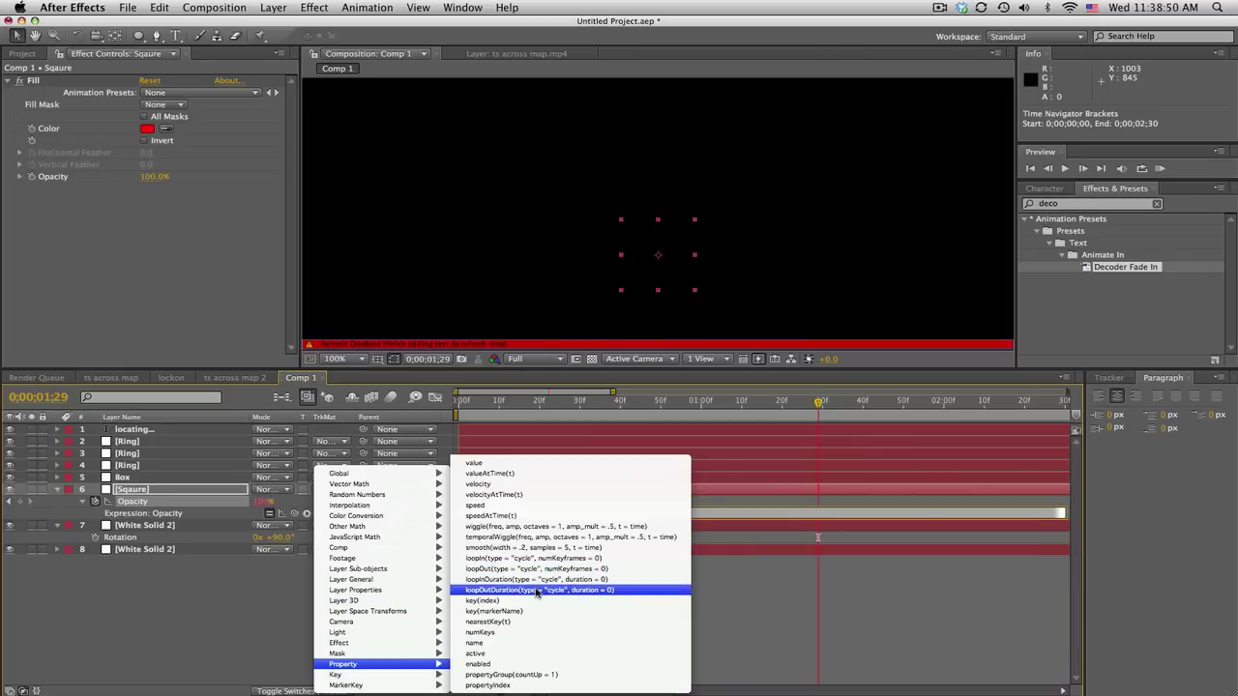
pyautogui.click(537, 571)
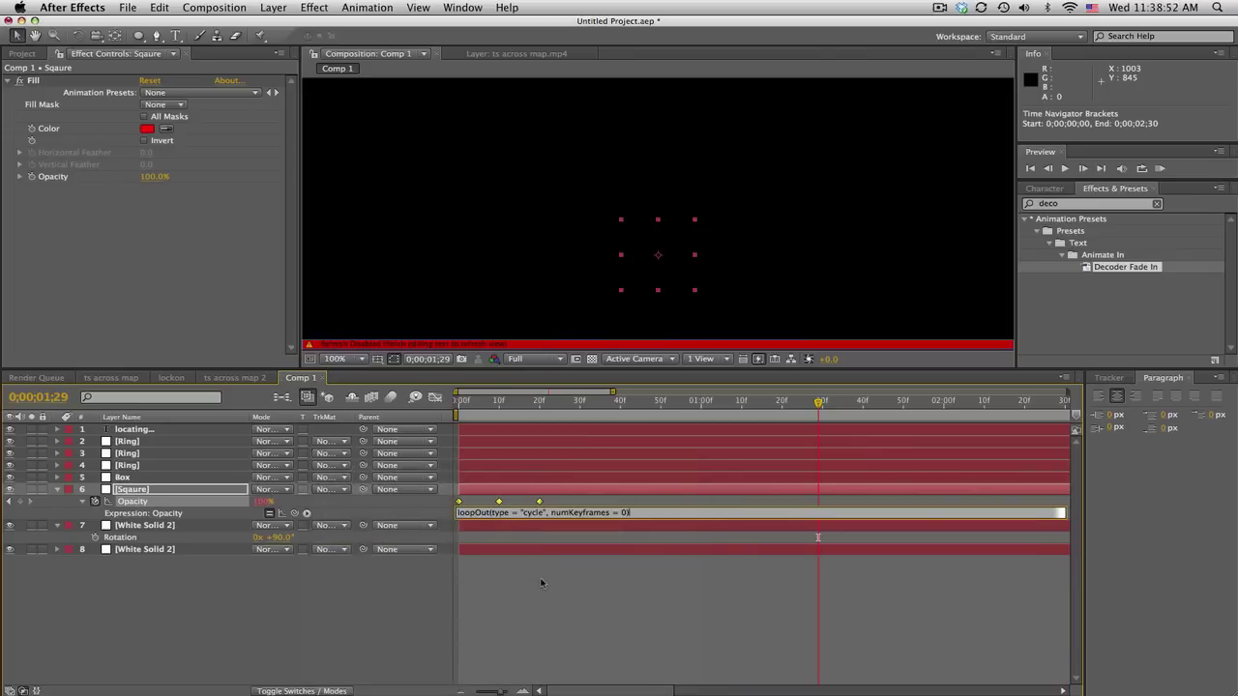
pyautogui.click(539, 581)
pyautogui.press('KP_0')
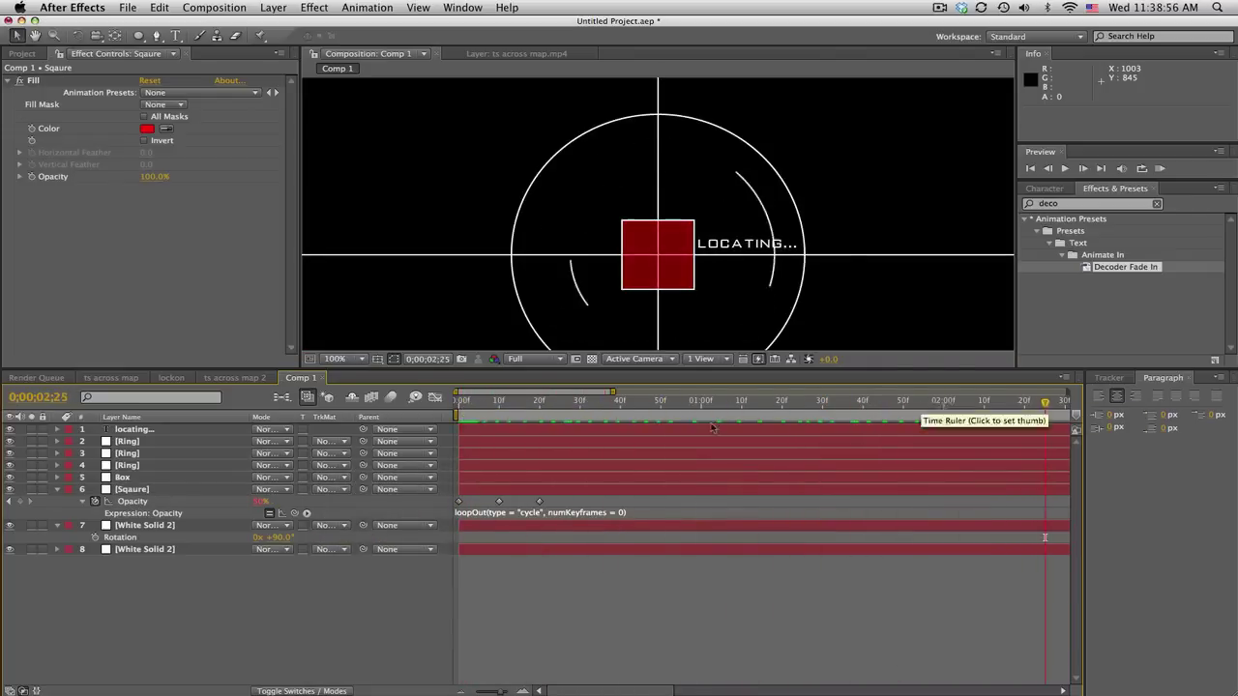
# Add a new null object to the ts across map 2 composition.
pyautogui.click(235, 377)
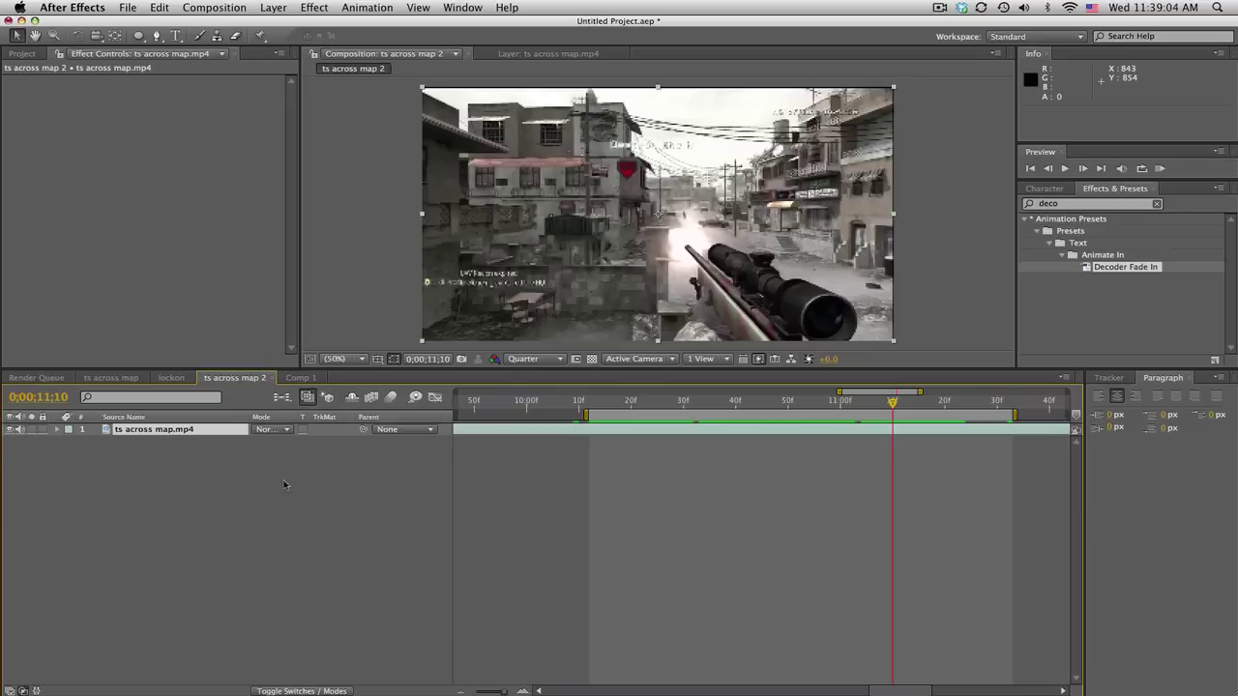
pyautogui.click(287, 484)
pyautogui.click(21, 54)
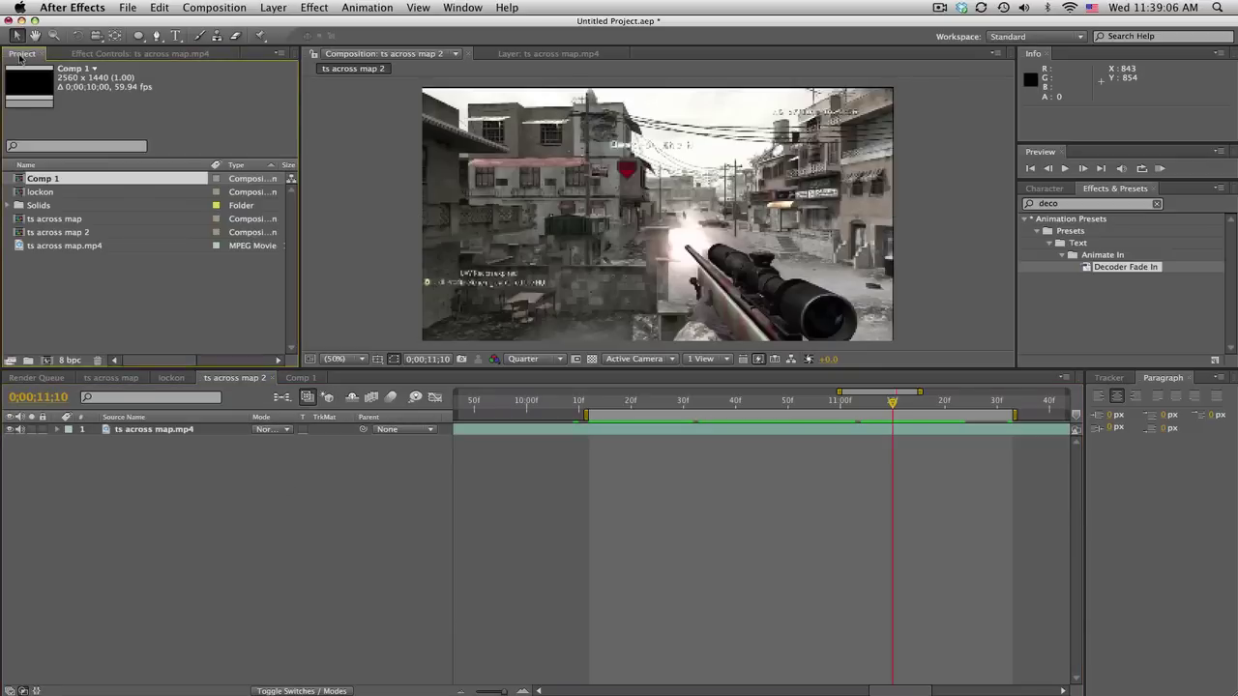
pyautogui.click(273, 7)
pyautogui.click(179, 507)
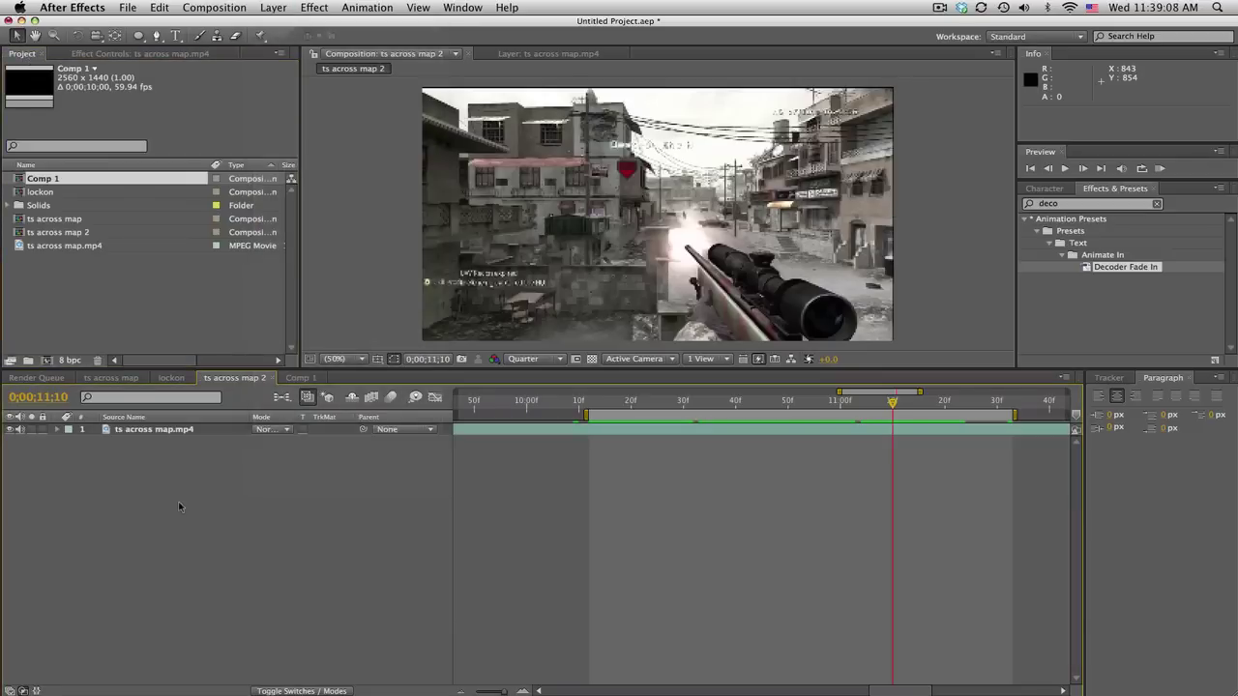
pyautogui.click(273, 7)
pyautogui.moveTo(290, 24)
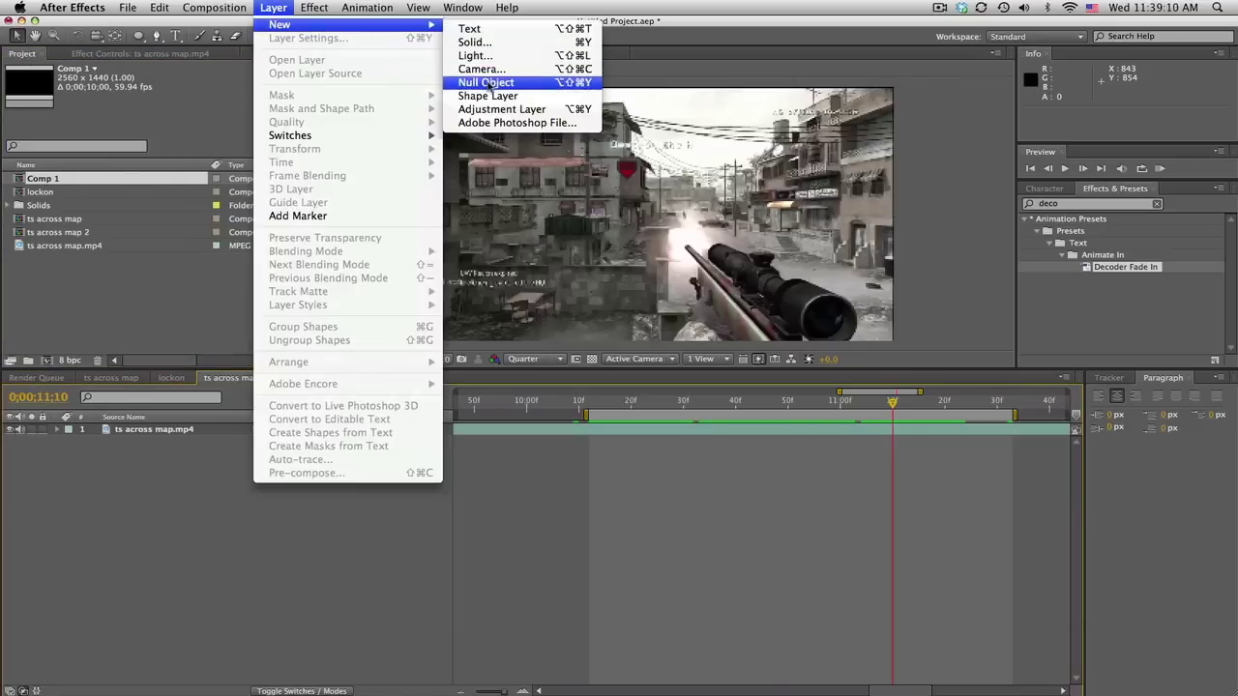
pyautogui.click(486, 83)
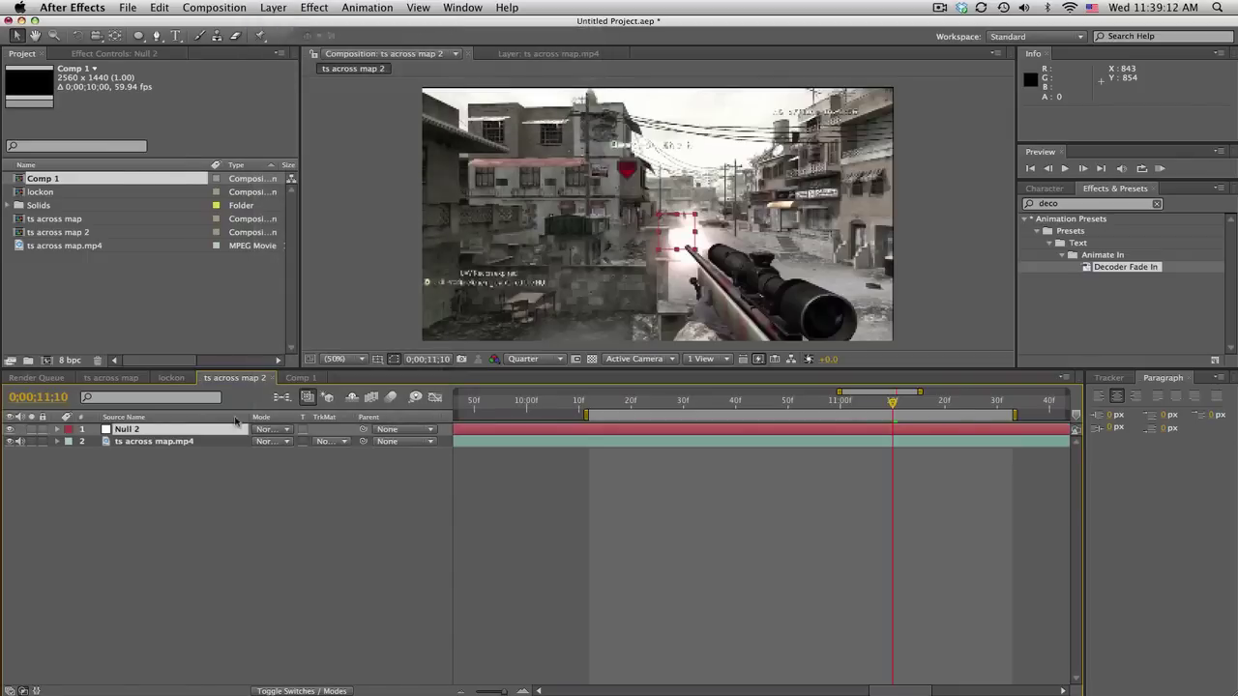
# Rename the null Tracker and select the ts across map.mp4 footage at about 10 seconds.
pyautogui.press('Return')
pyautogui.write('Tracker')
pyautogui.press('Return')
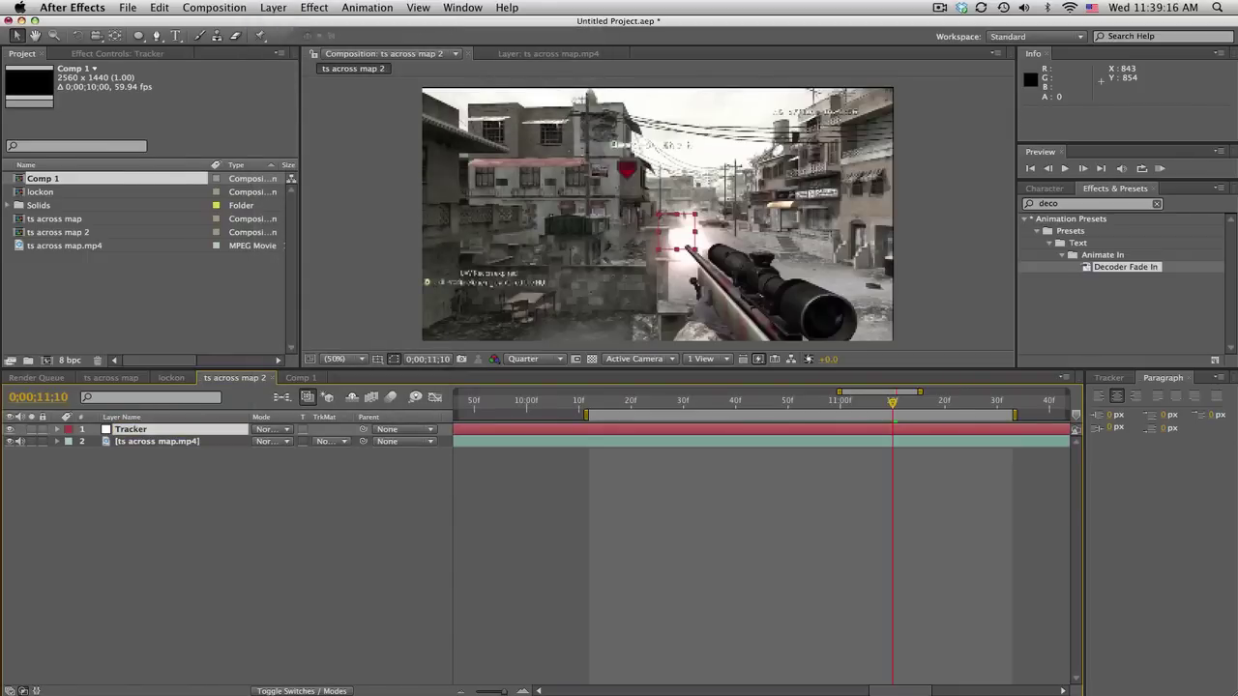
pyautogui.click(217, 443)
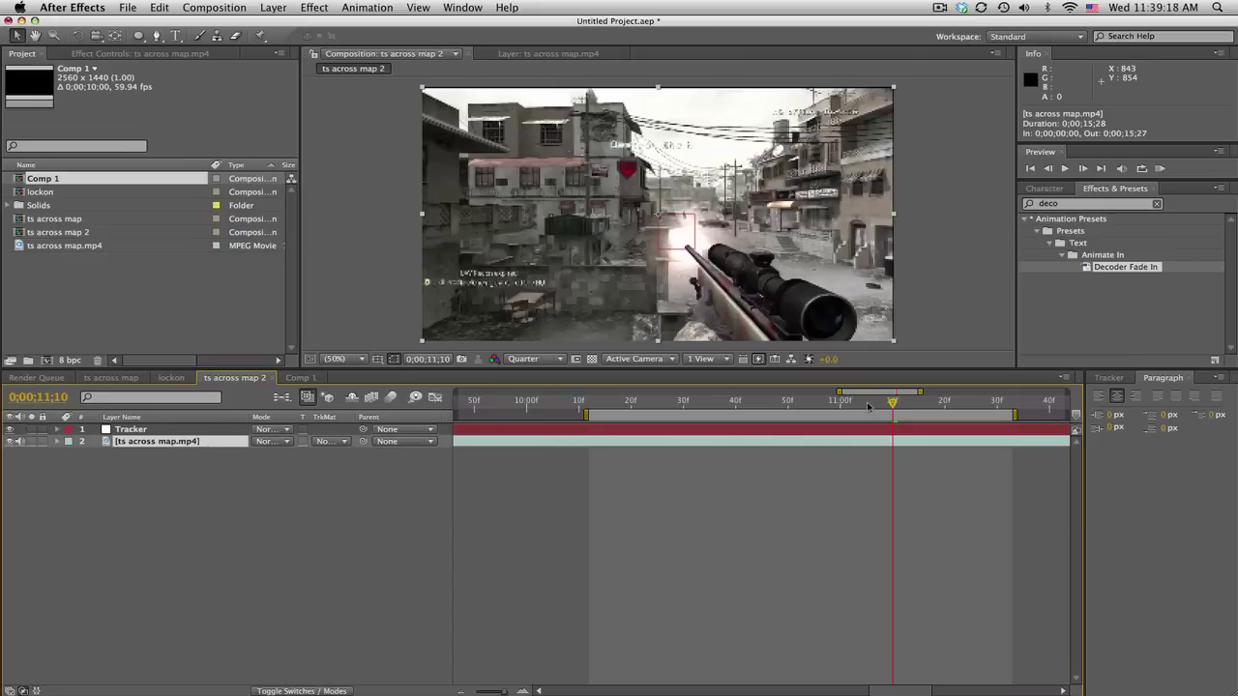
pyautogui.moveTo(656, 406); pyautogui.dragTo(606, 404)
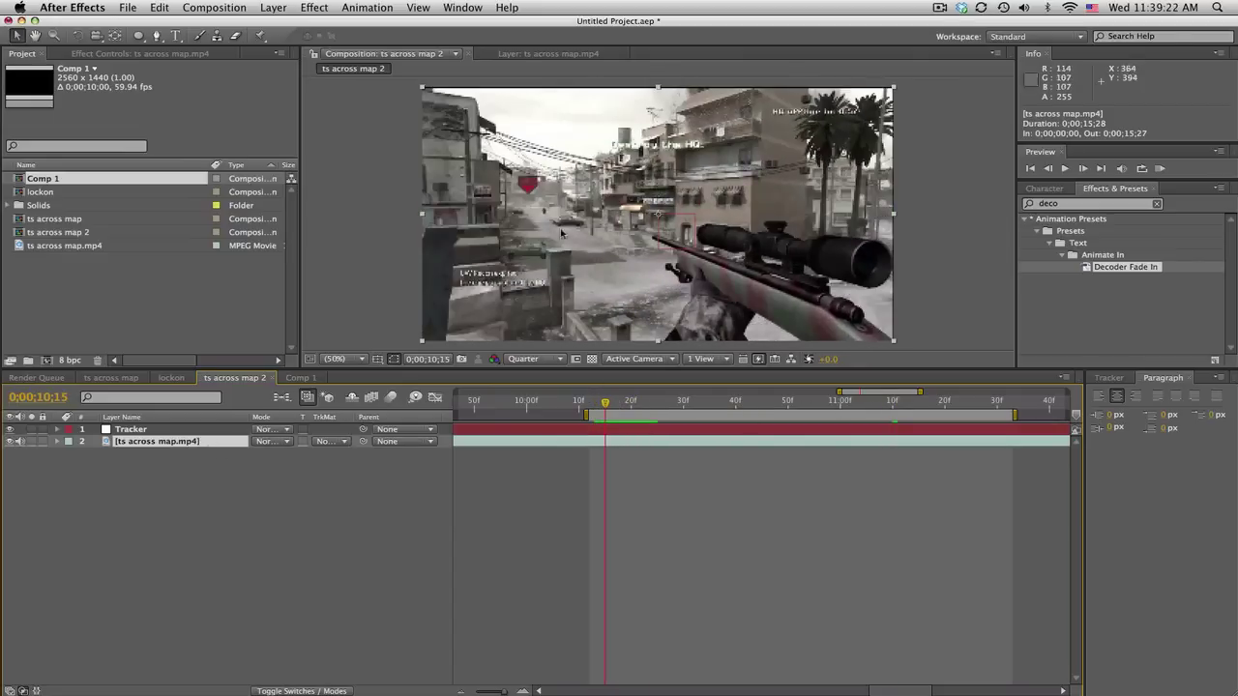
# Start Track Motion on the footage, return to the comp, and switch preview resolution from Quarter to Full.
pyautogui.click(1109, 378)
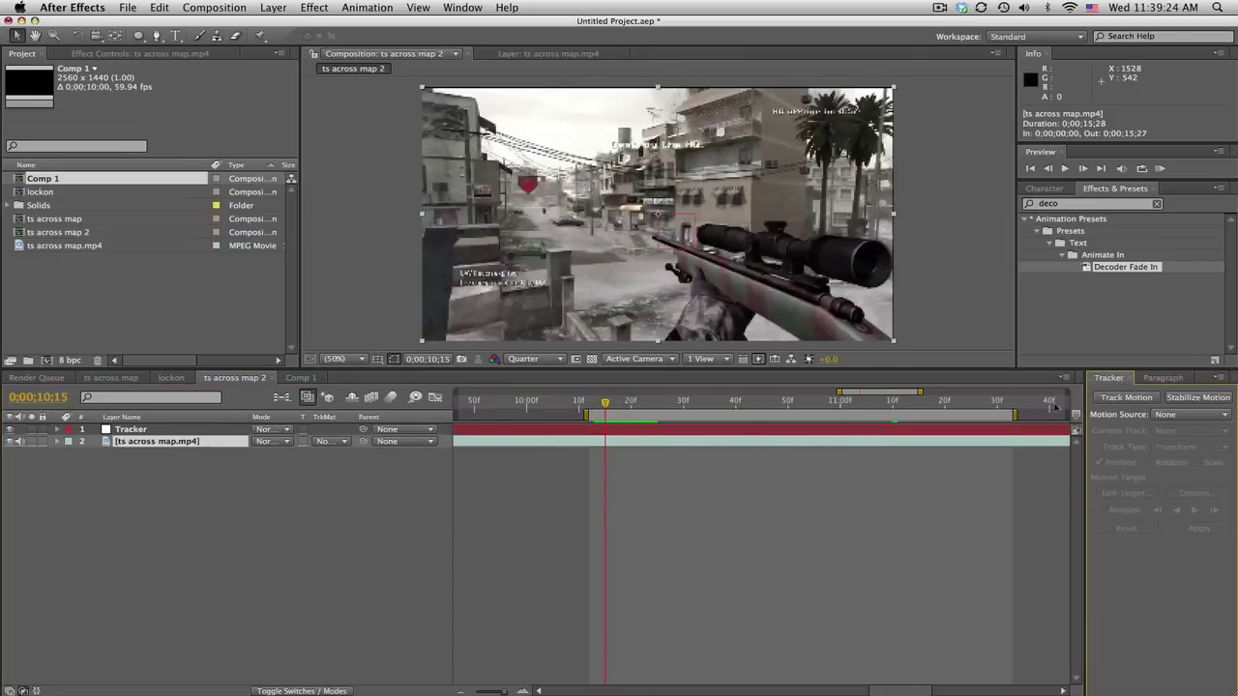
pyautogui.click(470, 7)
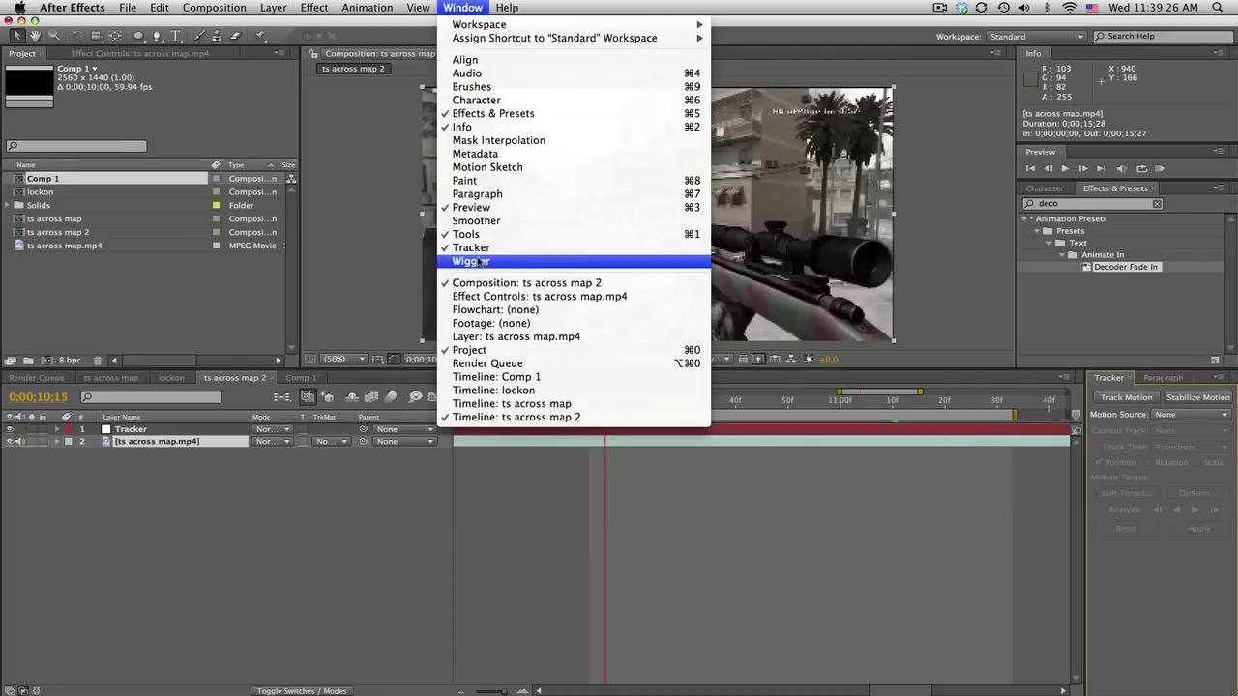
pyautogui.click(944, 505)
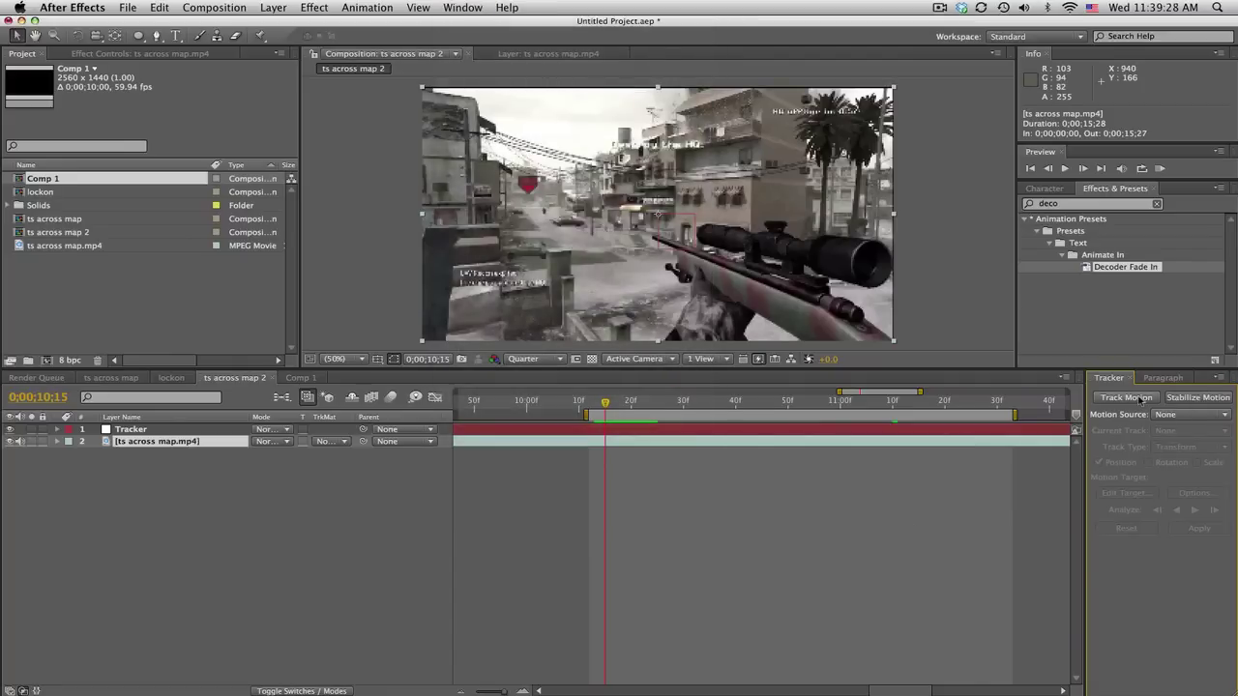
pyautogui.click(1127, 398)
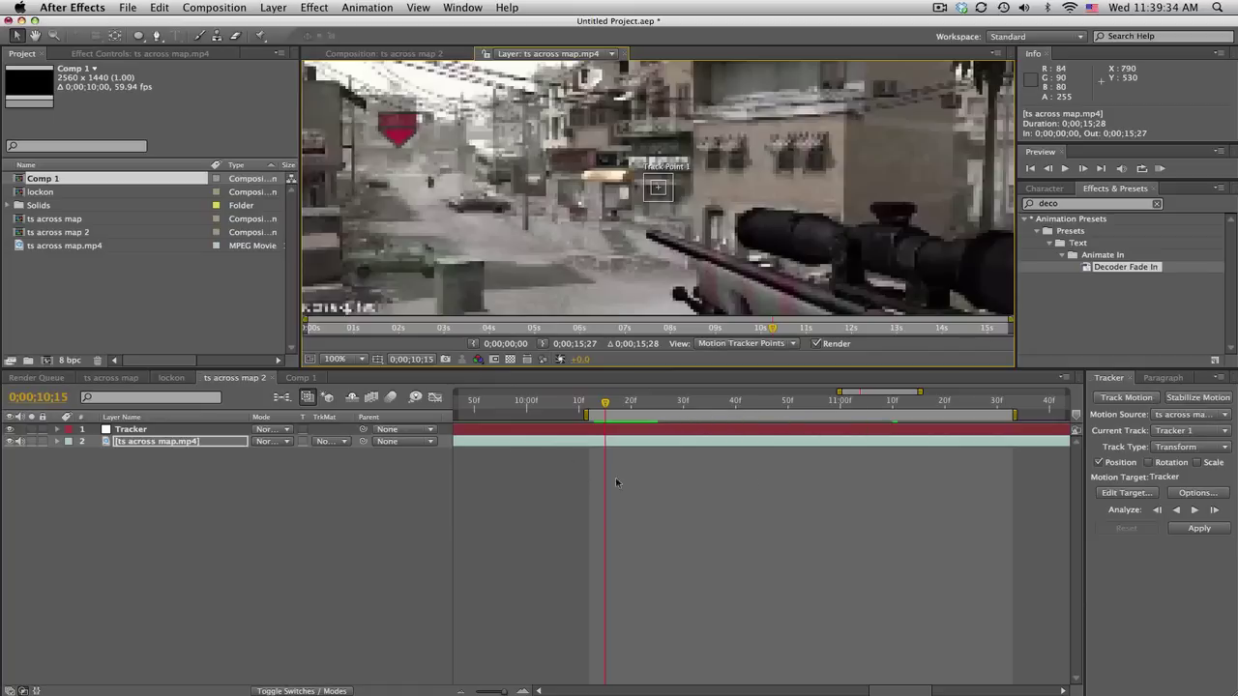
pyautogui.click(620, 53)
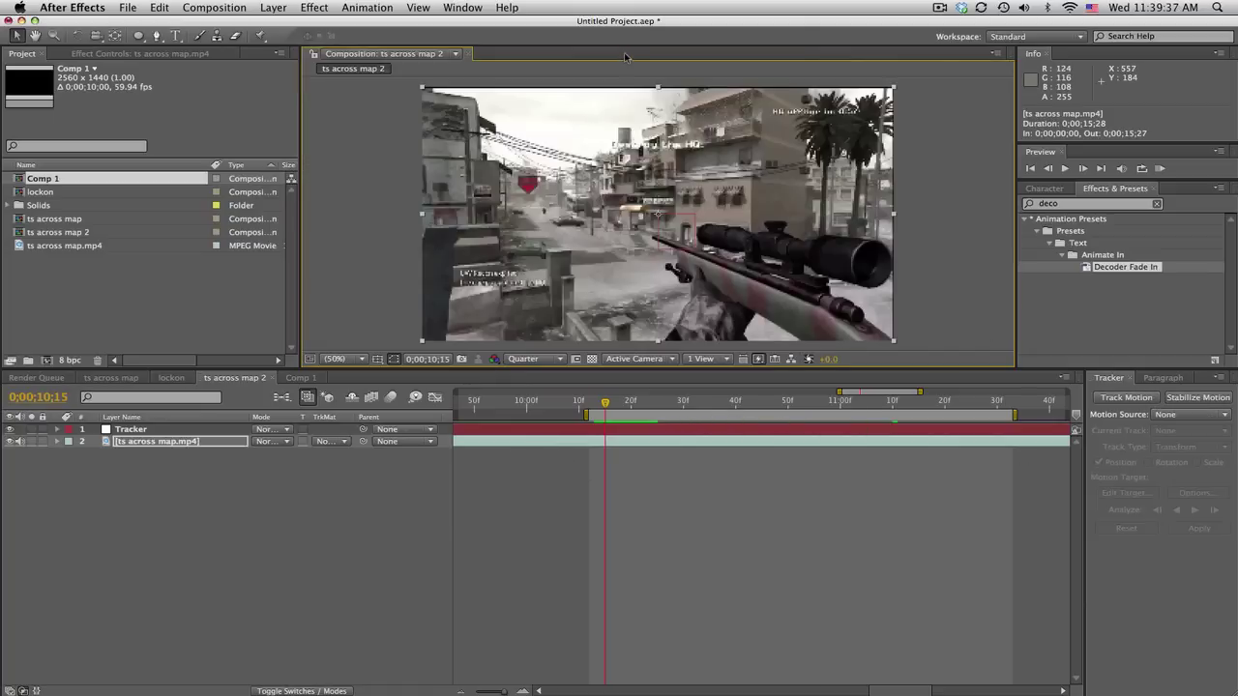
pyautogui.click(536, 358)
pyautogui.click(532, 395)
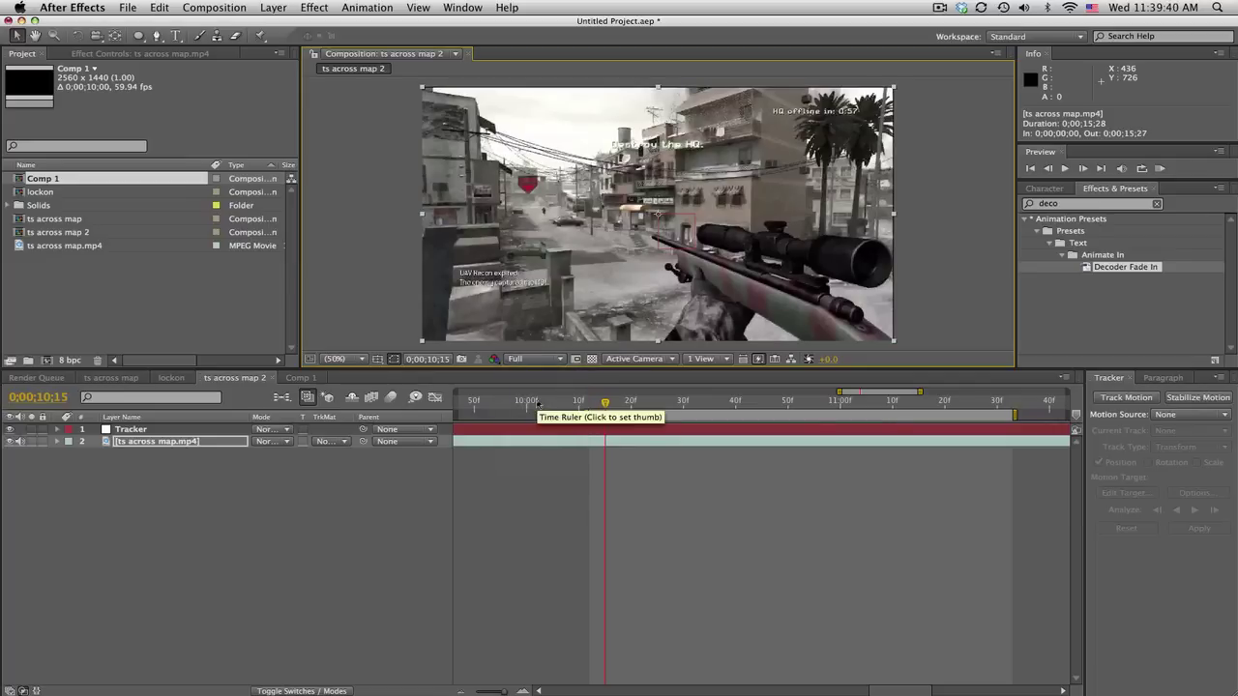
# Create a new track point with an enlarged search area on the target and briefly analyze forward.
pyautogui.click(1128, 397)
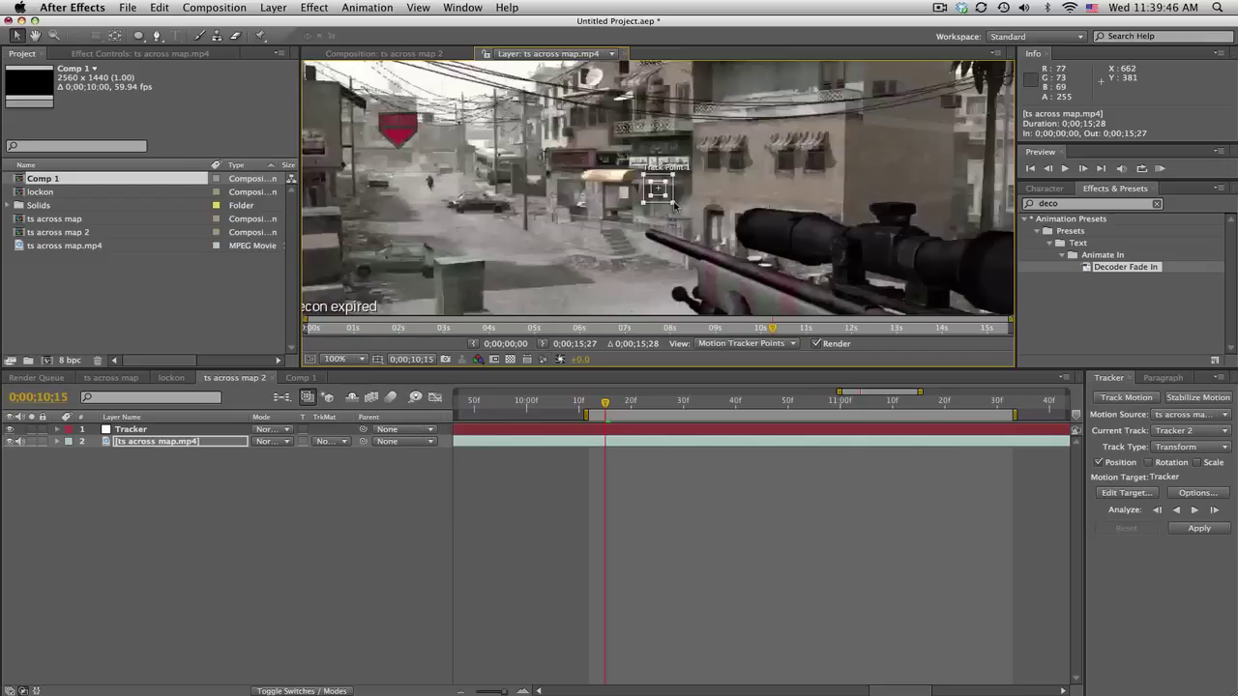
pyautogui.moveTo(675, 205); pyautogui.dragTo(785, 302)
pyautogui.moveTo(696, 234); pyautogui.dragTo(442, 194)
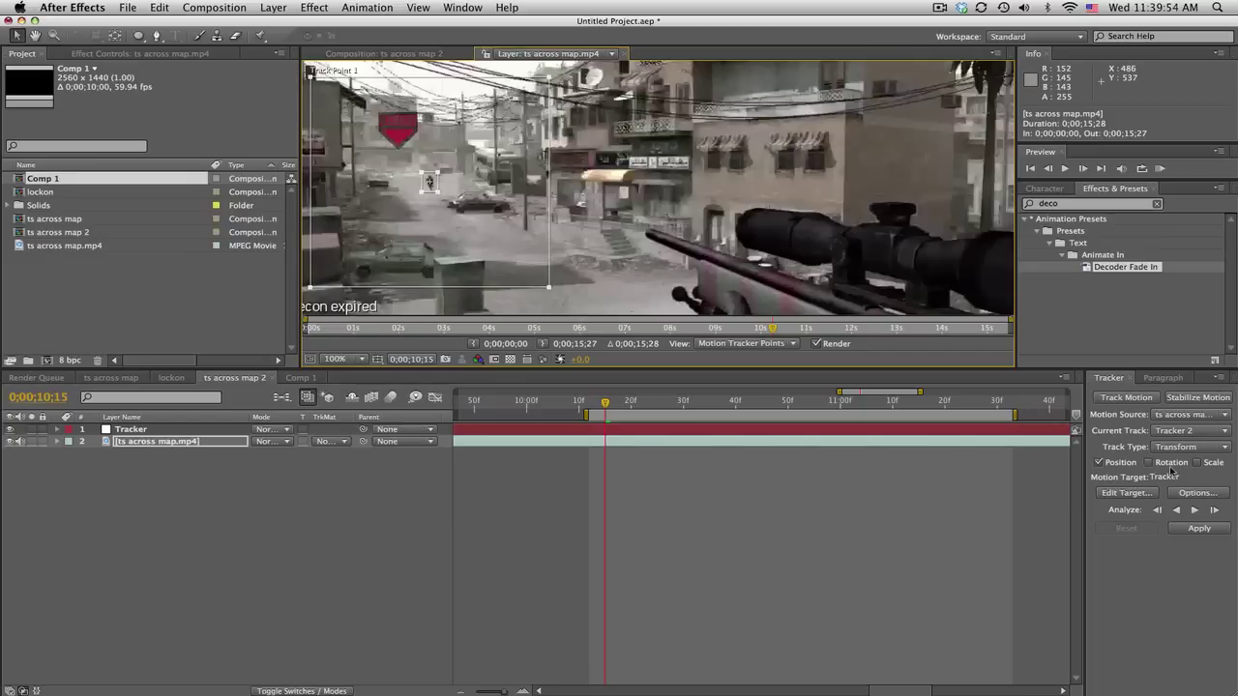
pyautogui.click(1195, 511)
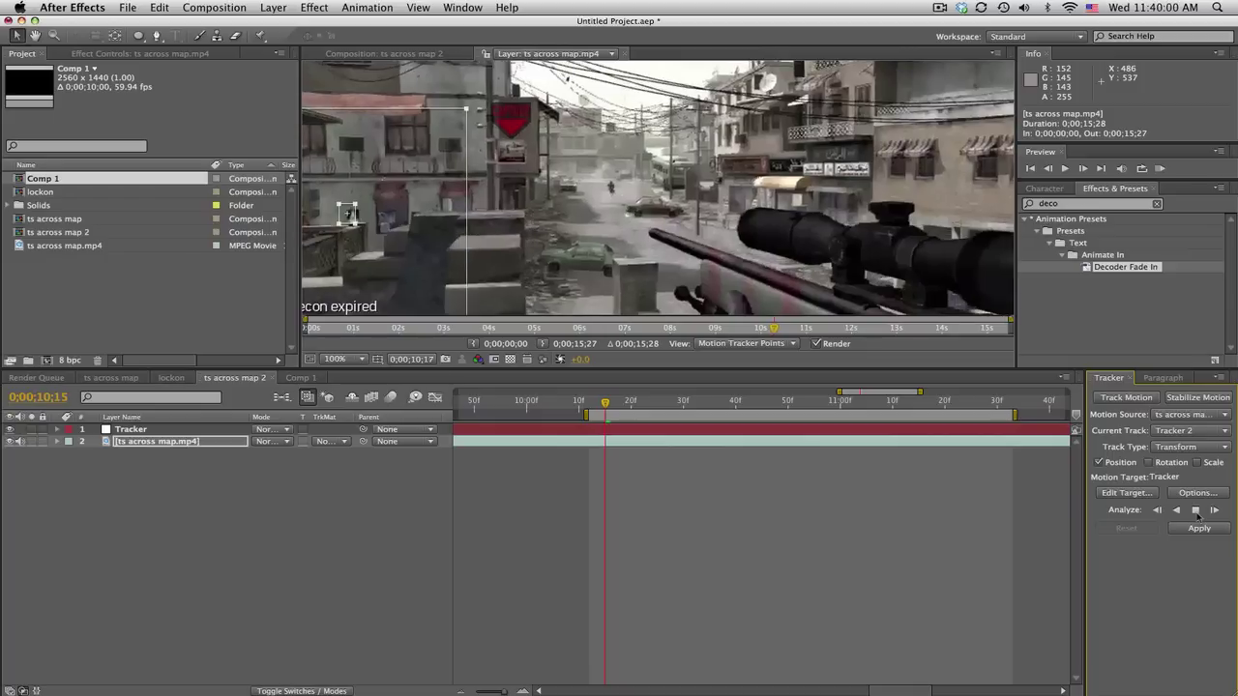
pyautogui.click(1195, 511)
# Reposition the track point on the enemy soldier, analyze a few frames back and forward, and enlarge the search region.
pyautogui.press('space')
pyautogui.moveTo(799, 254); pyautogui.dragTo(780, 253)
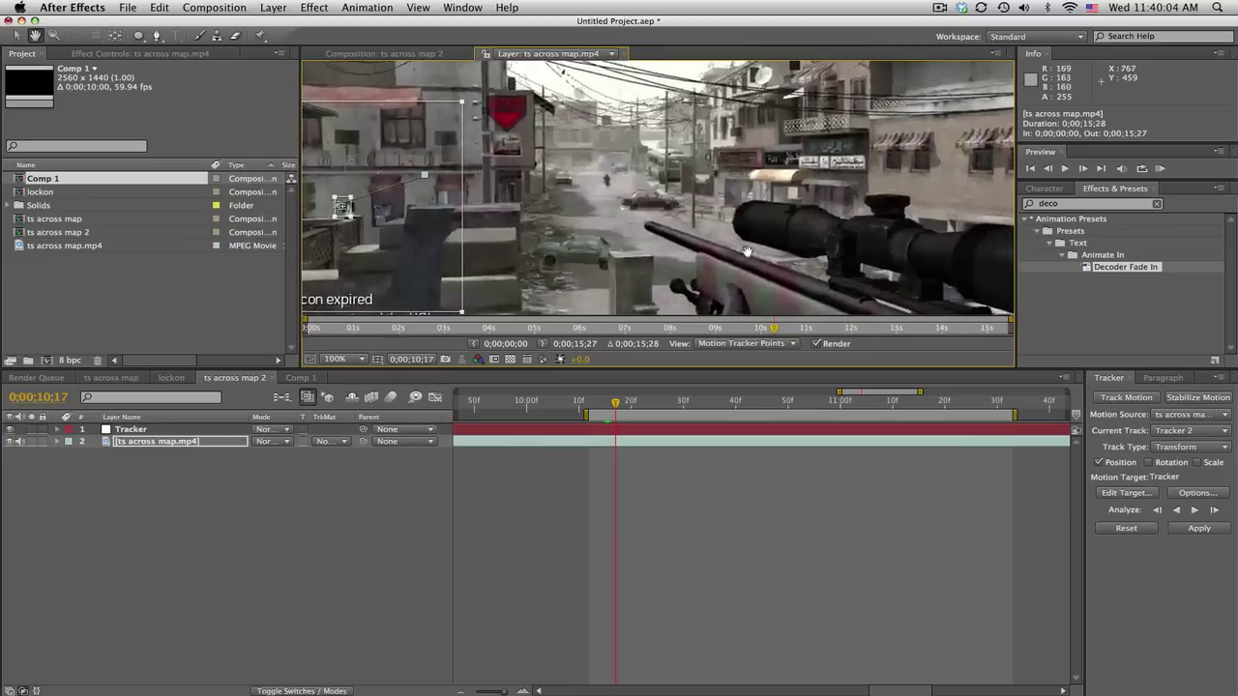
pyautogui.moveTo(379, 243); pyautogui.dragTo(640, 216)
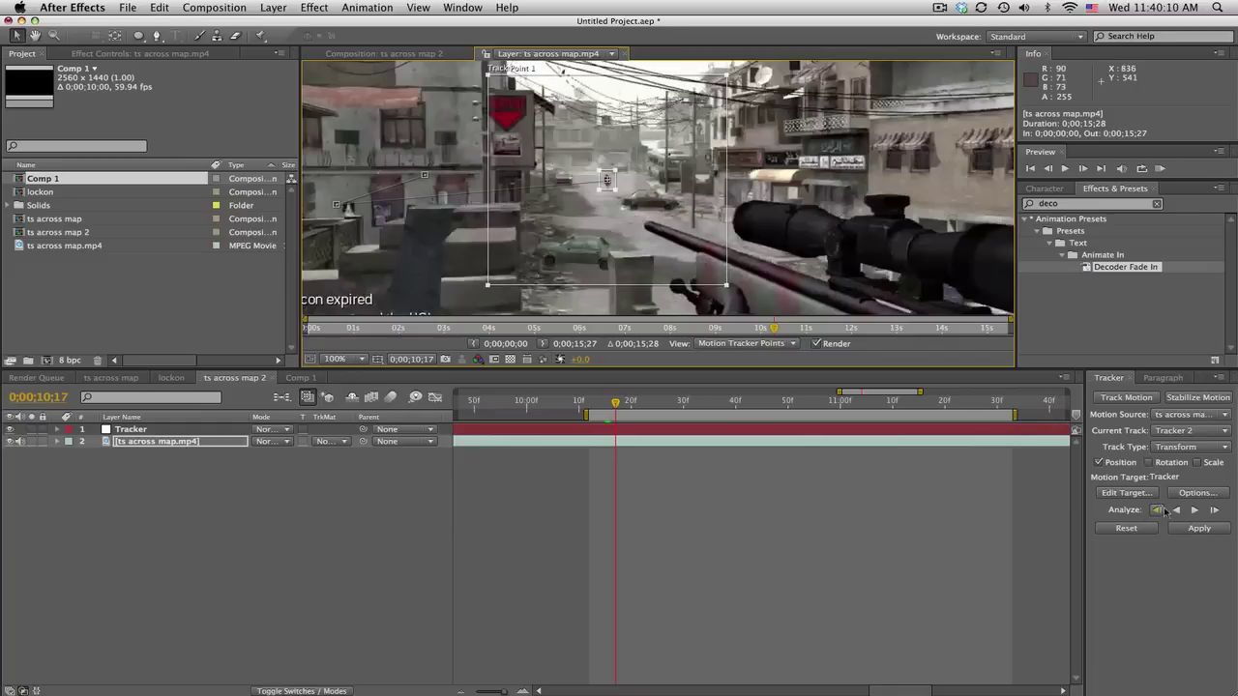
pyautogui.click(1161, 511)
pyautogui.click(1158, 509)
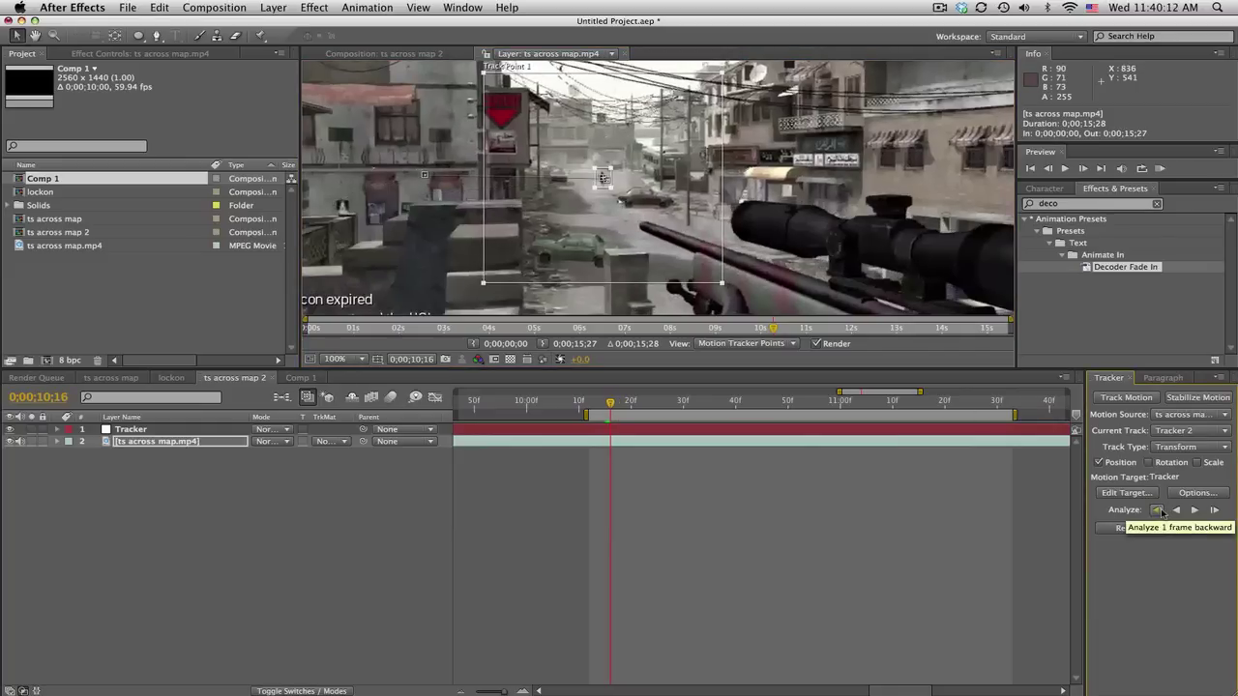
pyautogui.click(1158, 509)
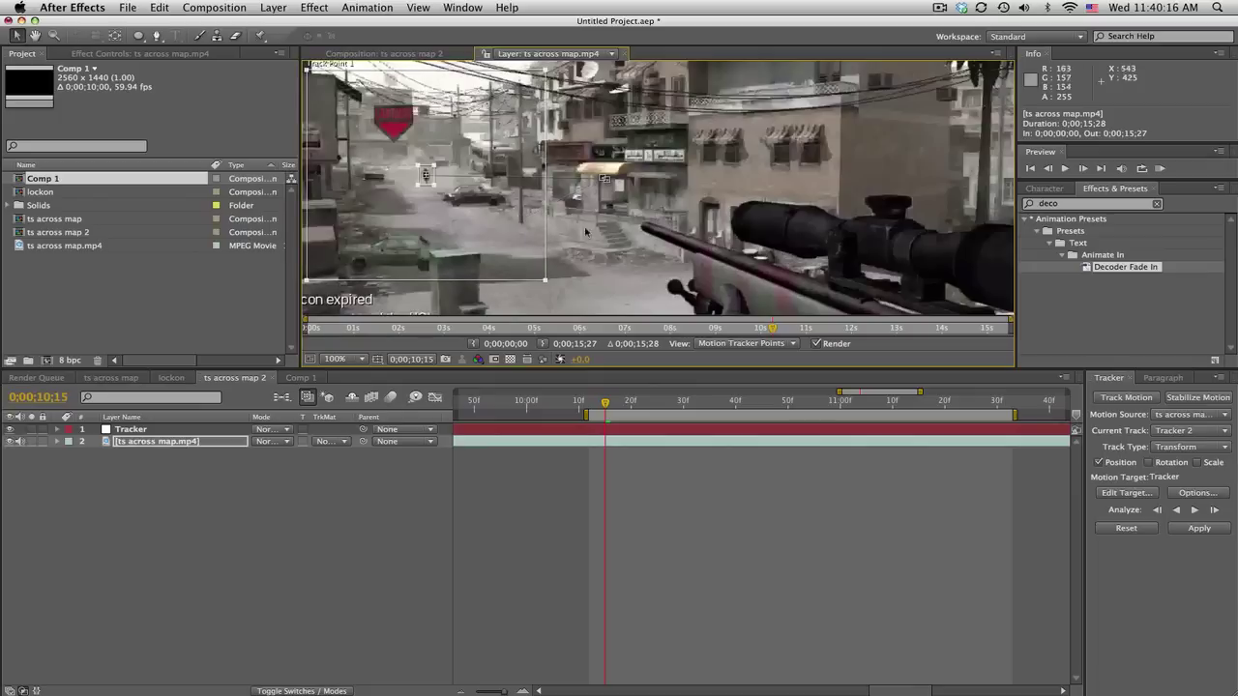
pyautogui.click(1214, 510)
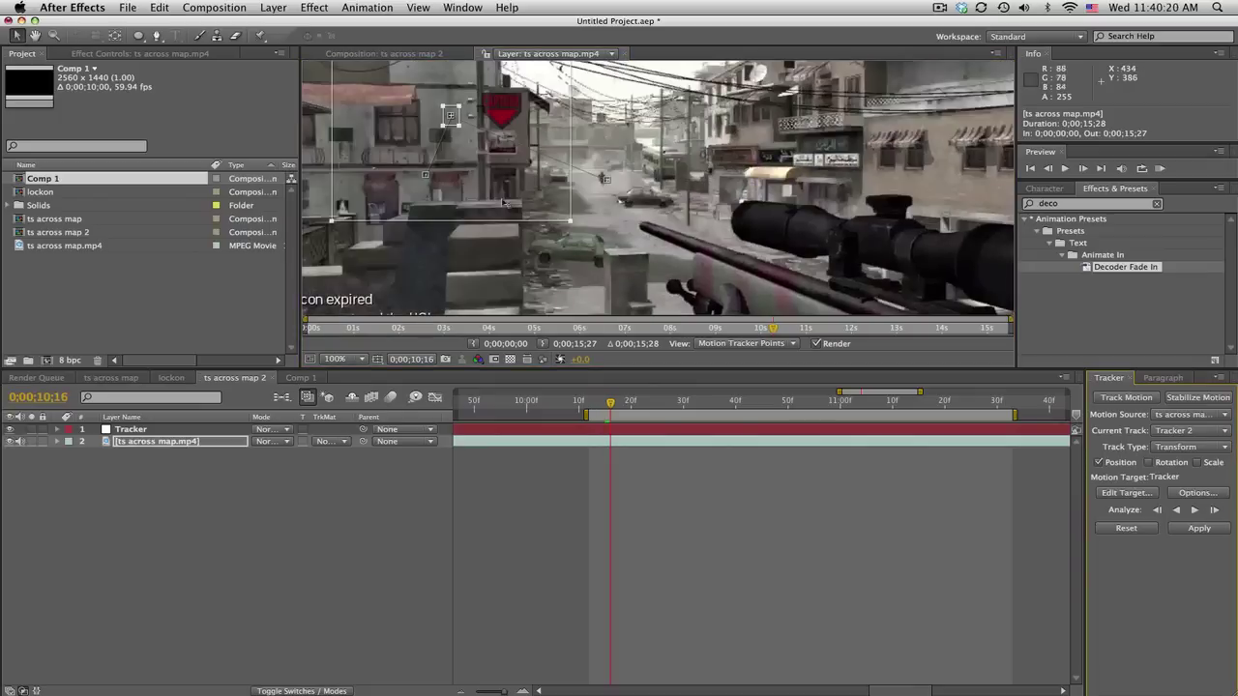
pyautogui.moveTo(571, 221); pyautogui.dragTo(671, 262)
# Analyze the track forward, then play back from 0;00;10;16 to confirm it follows the target.
pyautogui.click(1193, 510)
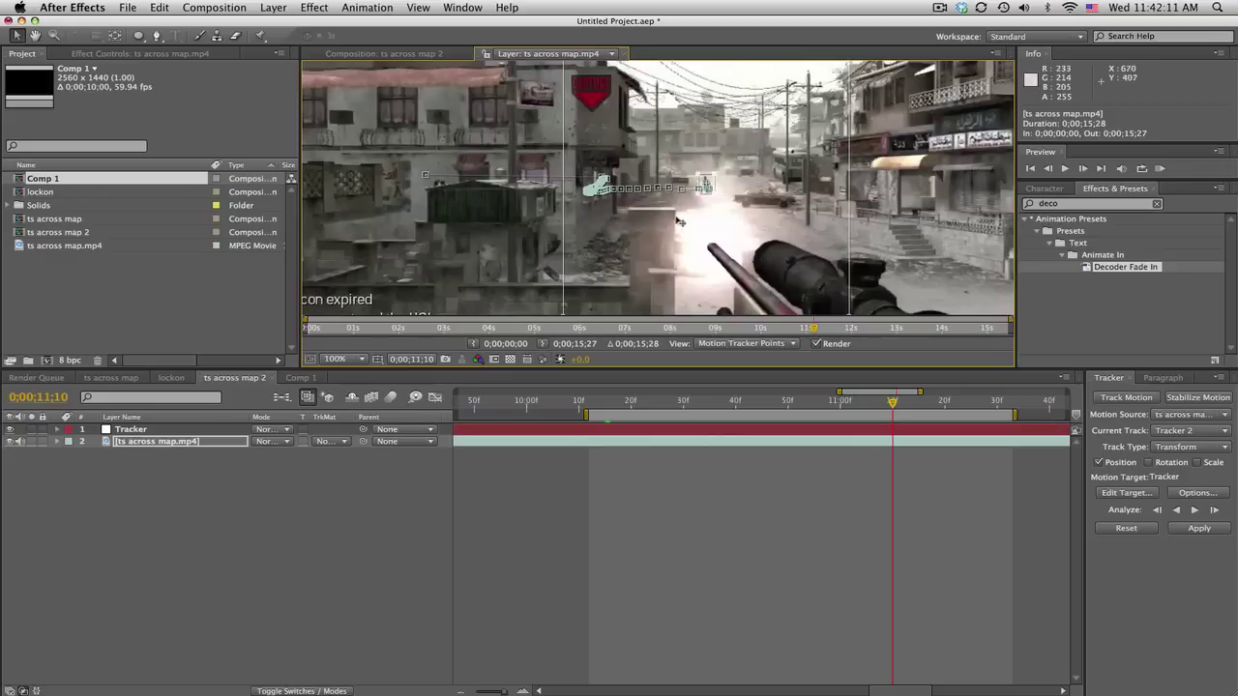
pyautogui.click(612, 404)
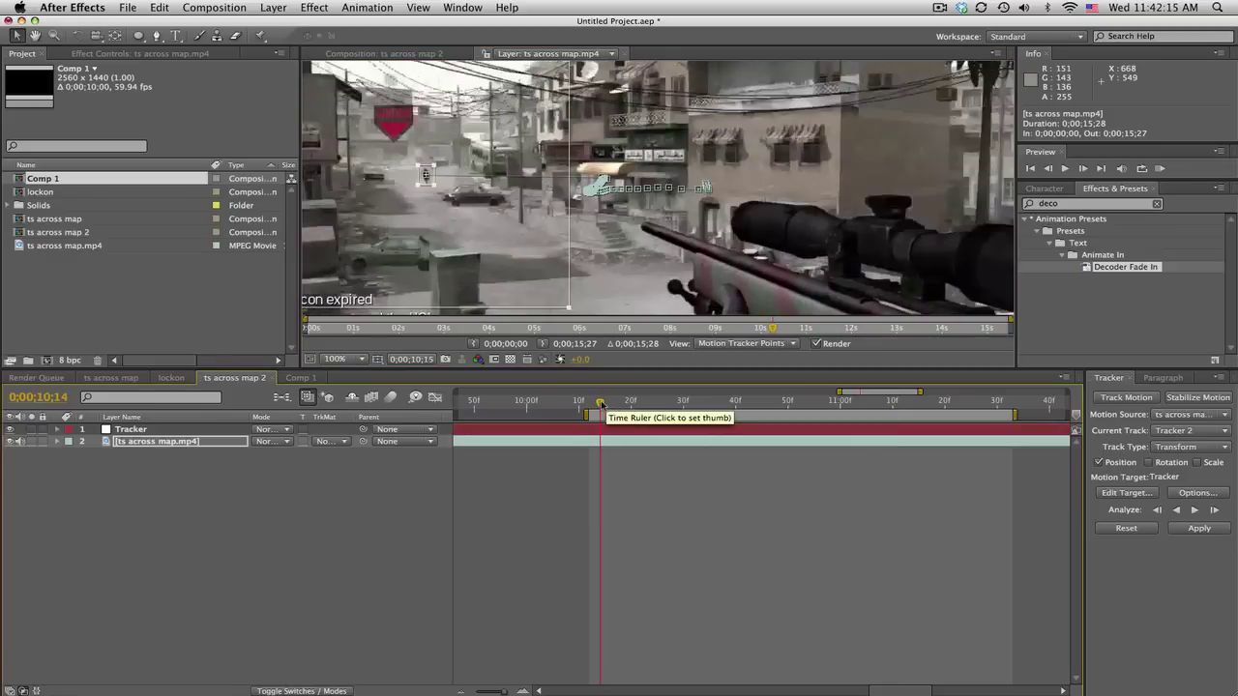
pyautogui.press('space')
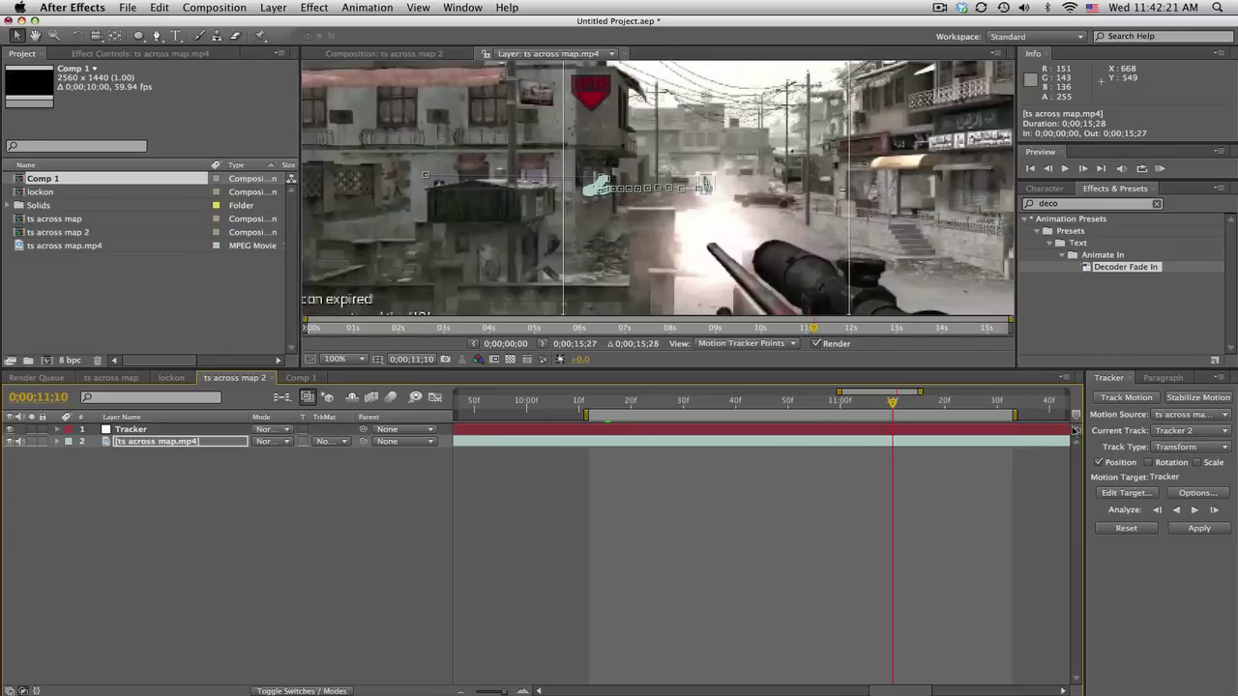
# Set the Tracker null as the motion target and apply Tracker 2's motion in X and Y.
pyautogui.click(1122, 495)
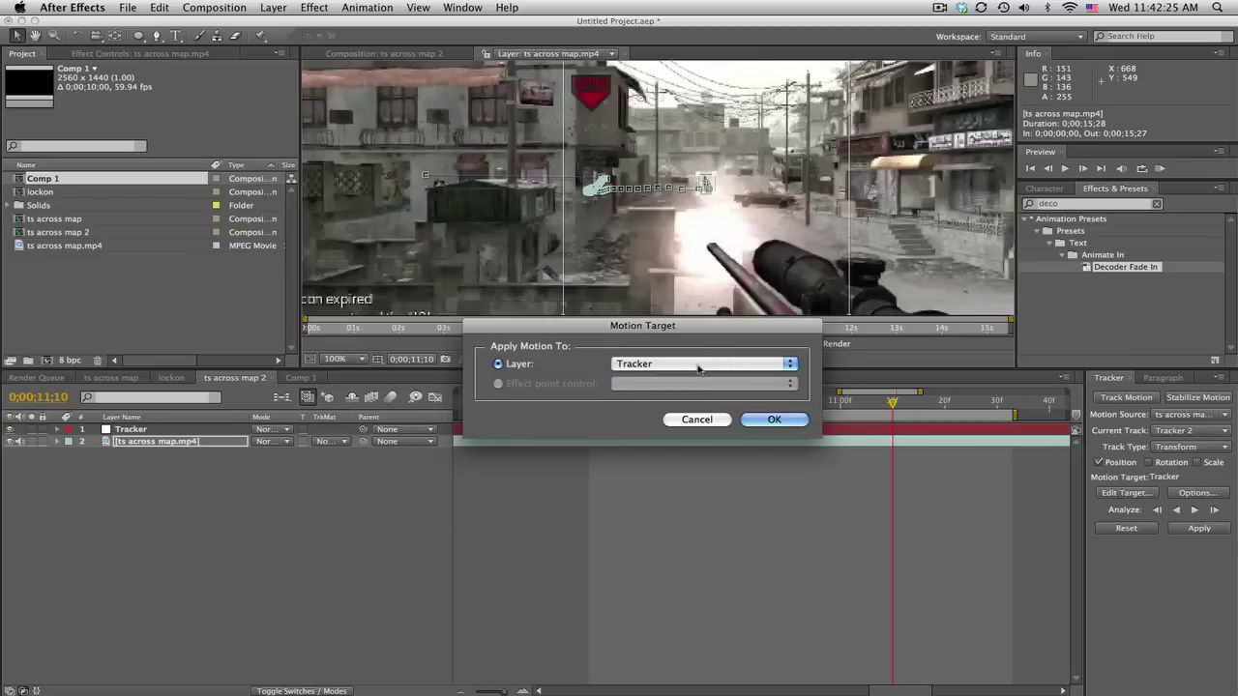
pyautogui.click(785, 419)
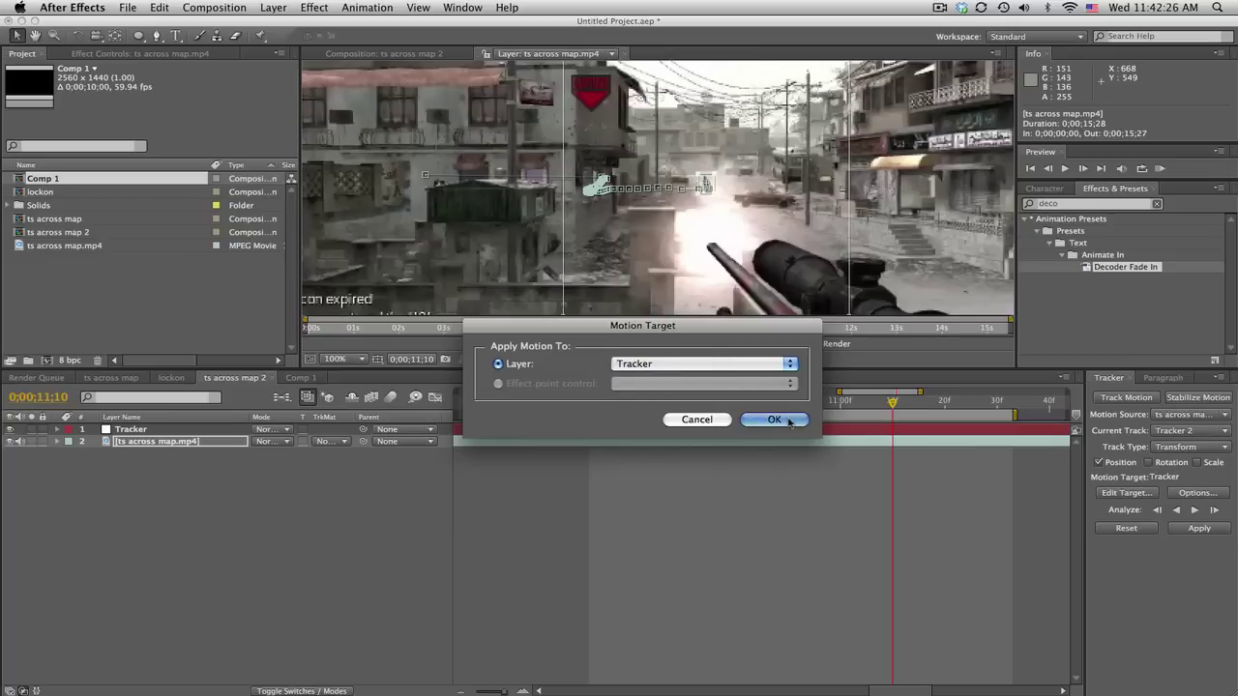
pyautogui.click(1223, 526)
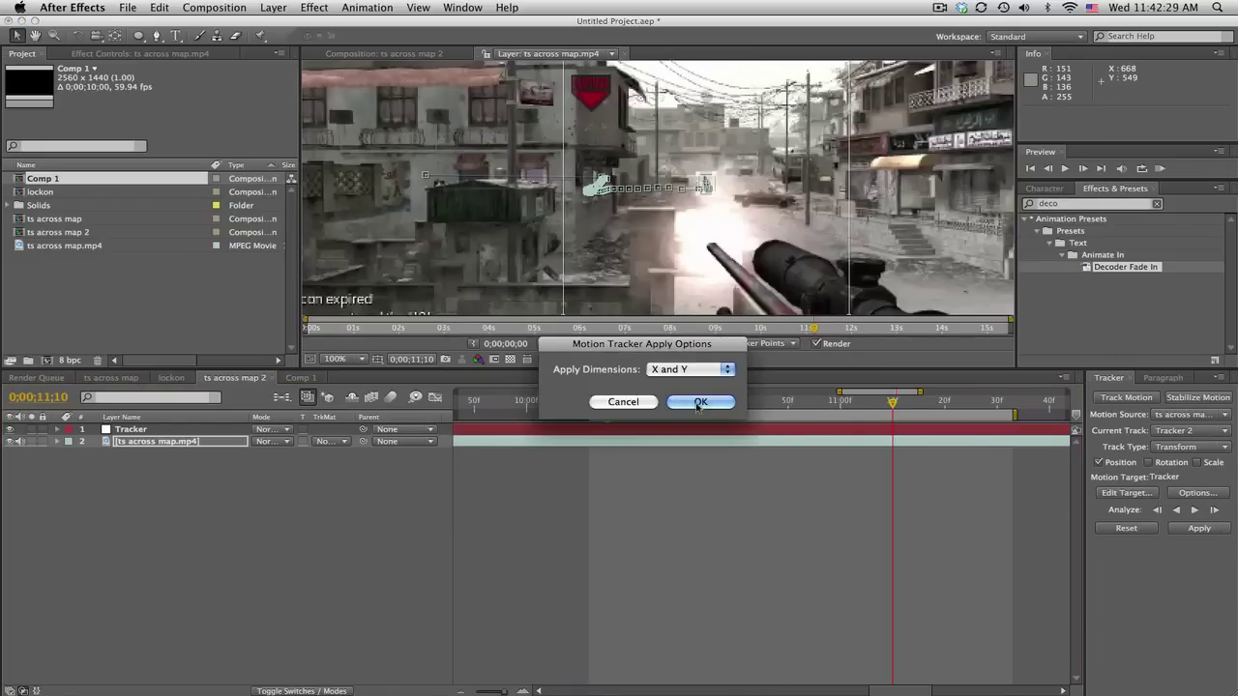
pyautogui.click(699, 403)
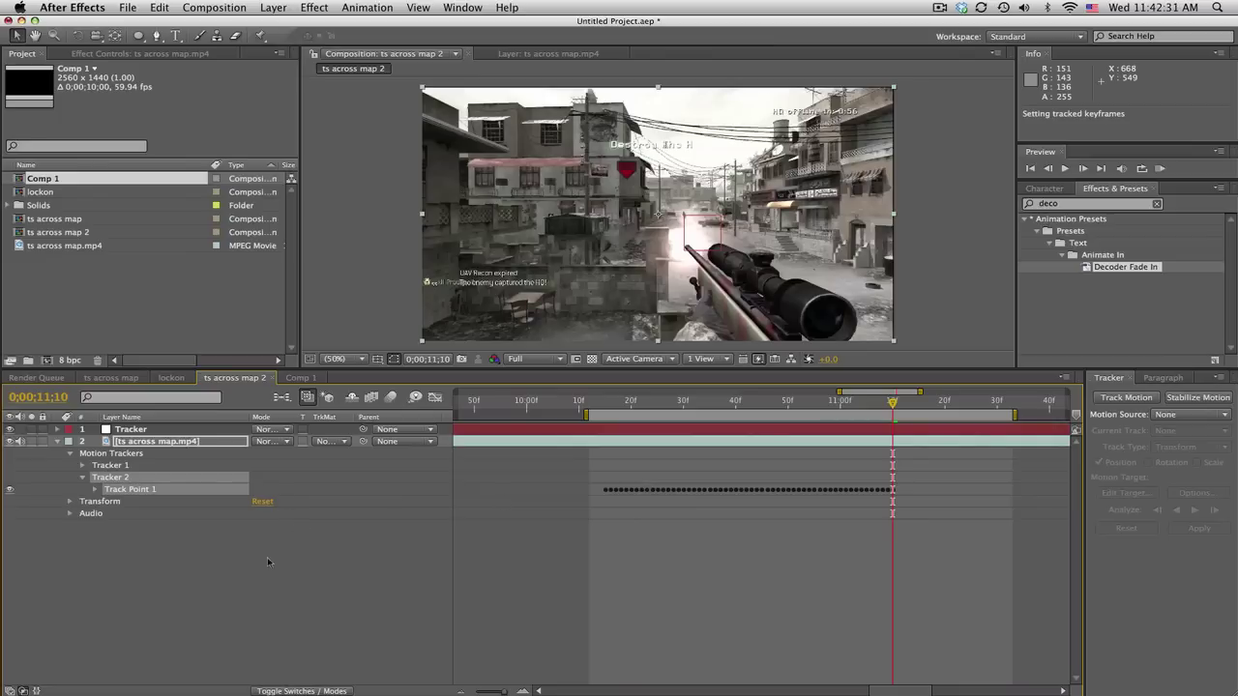
# Drag Comp 1 from the Project panel into the ts across map 2 timeline and slide it later.
pyautogui.click(245, 566)
pyautogui.click(145, 429)
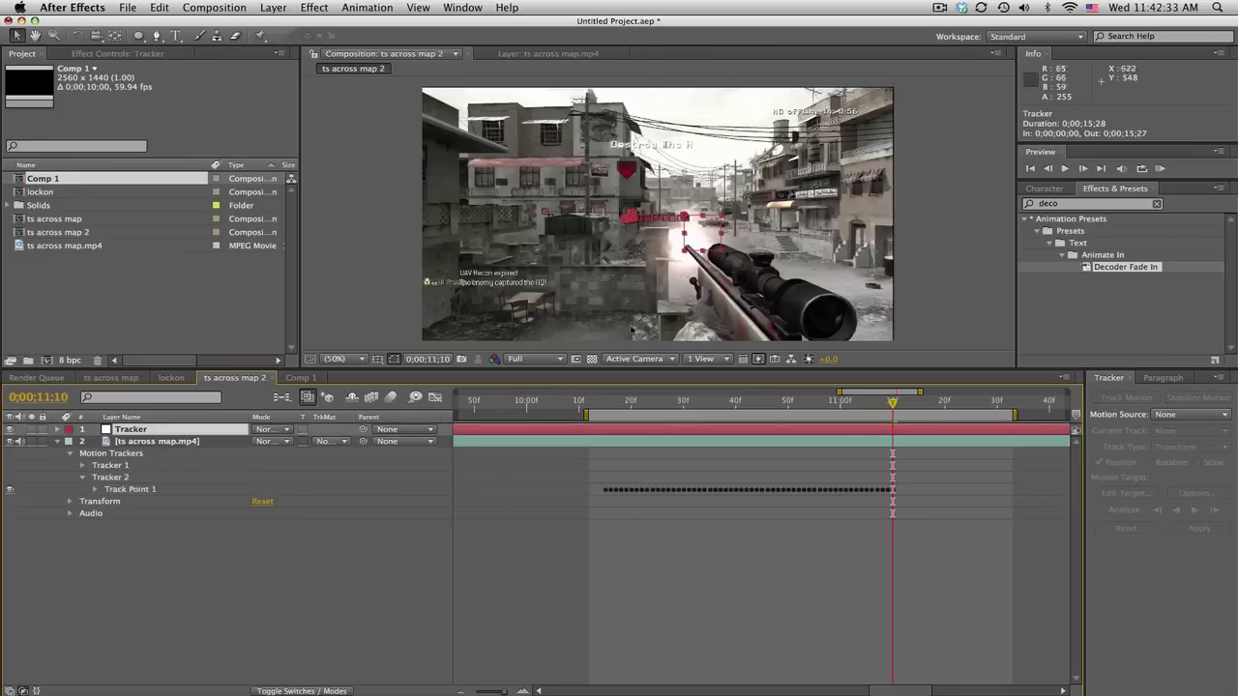
pyautogui.click(556, 522)
pyautogui.moveTo(603, 408); pyautogui.dragTo(678, 401)
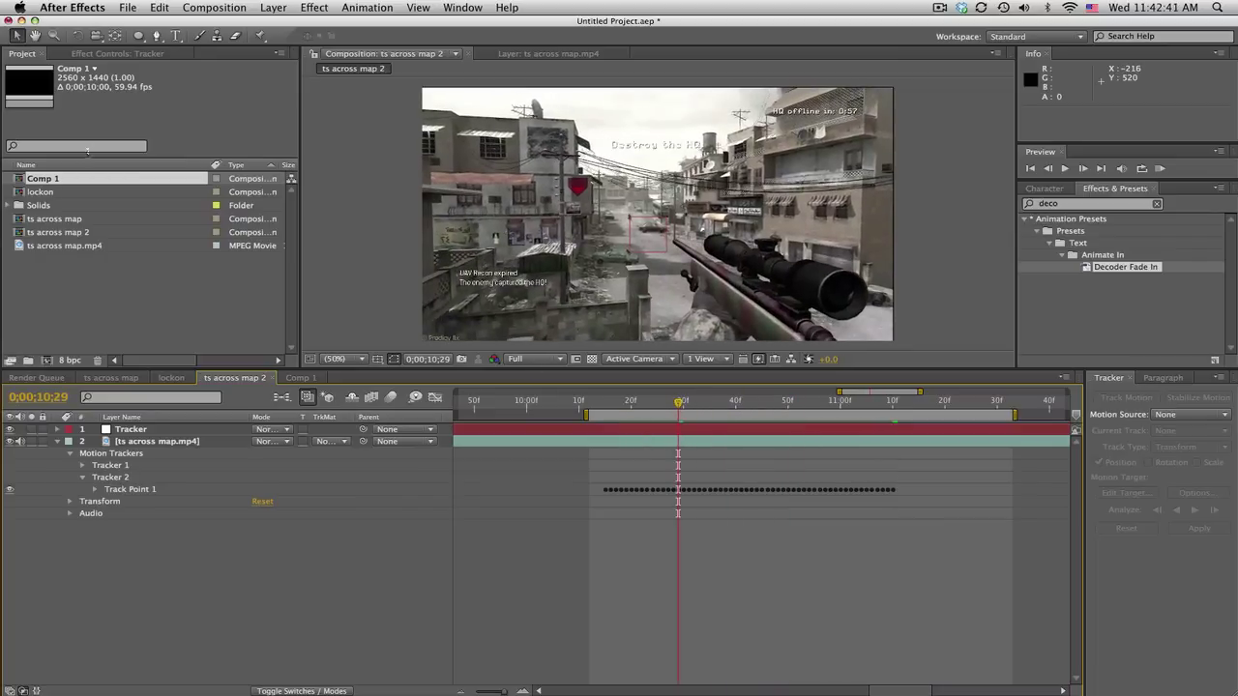
pyautogui.moveTo(43, 179); pyautogui.dragTo(127, 434)
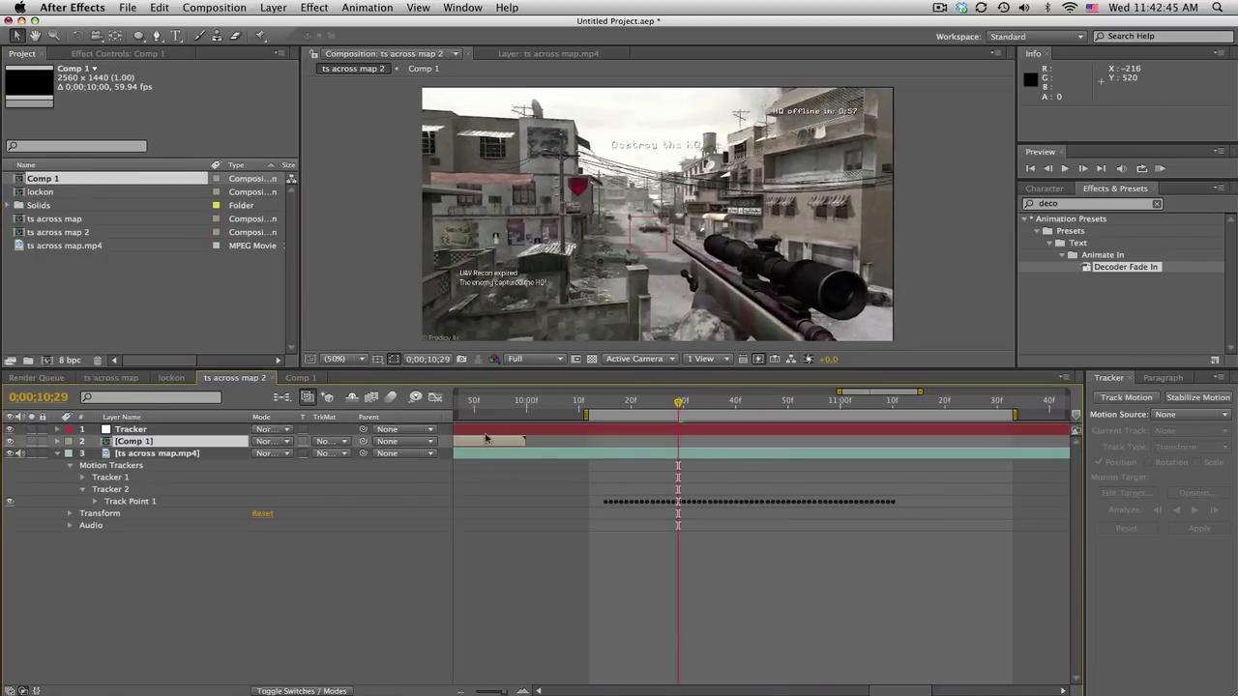
pyautogui.moveTo(486, 440); pyautogui.dragTo(1008, 447)
pyautogui.moveTo(575, 446); pyautogui.dragTo(679, 450)
pyautogui.moveTo(953, 446); pyautogui.dragTo(959, 442)
pyautogui.moveTo(644, 450); pyautogui.dragTo(893, 434)
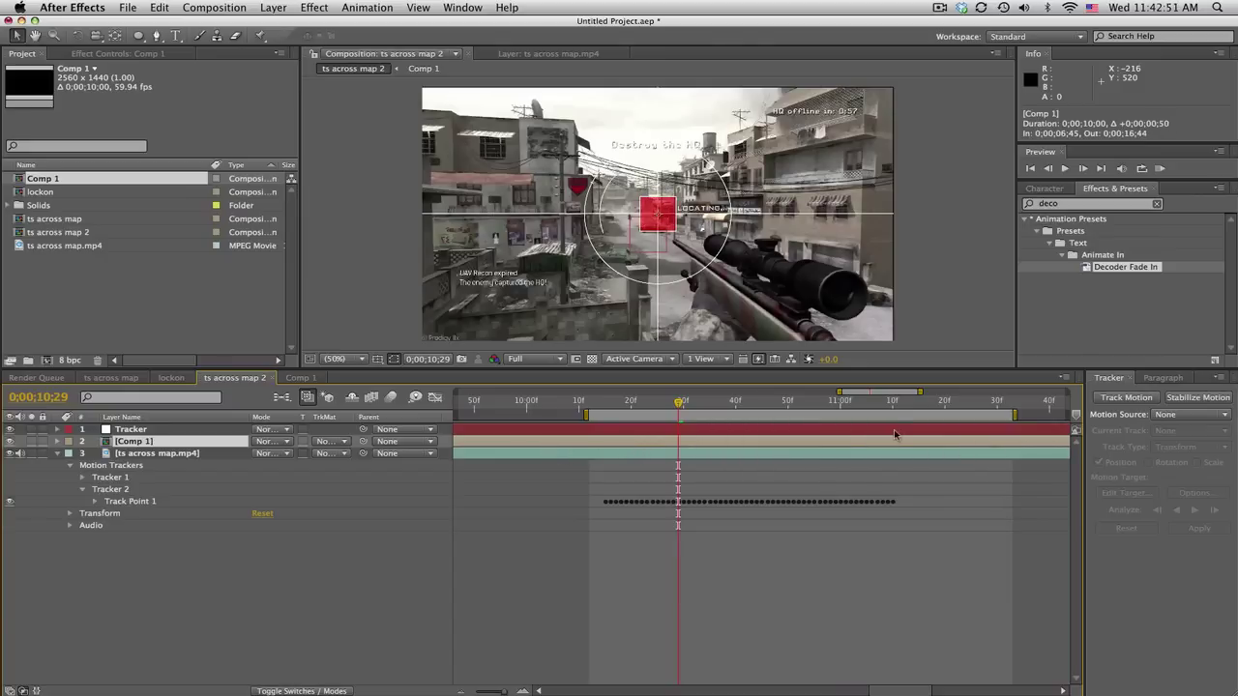
# Trim Comp 1's in-point and align the layer to start at 0;00;10;15.
pyautogui.press('[')
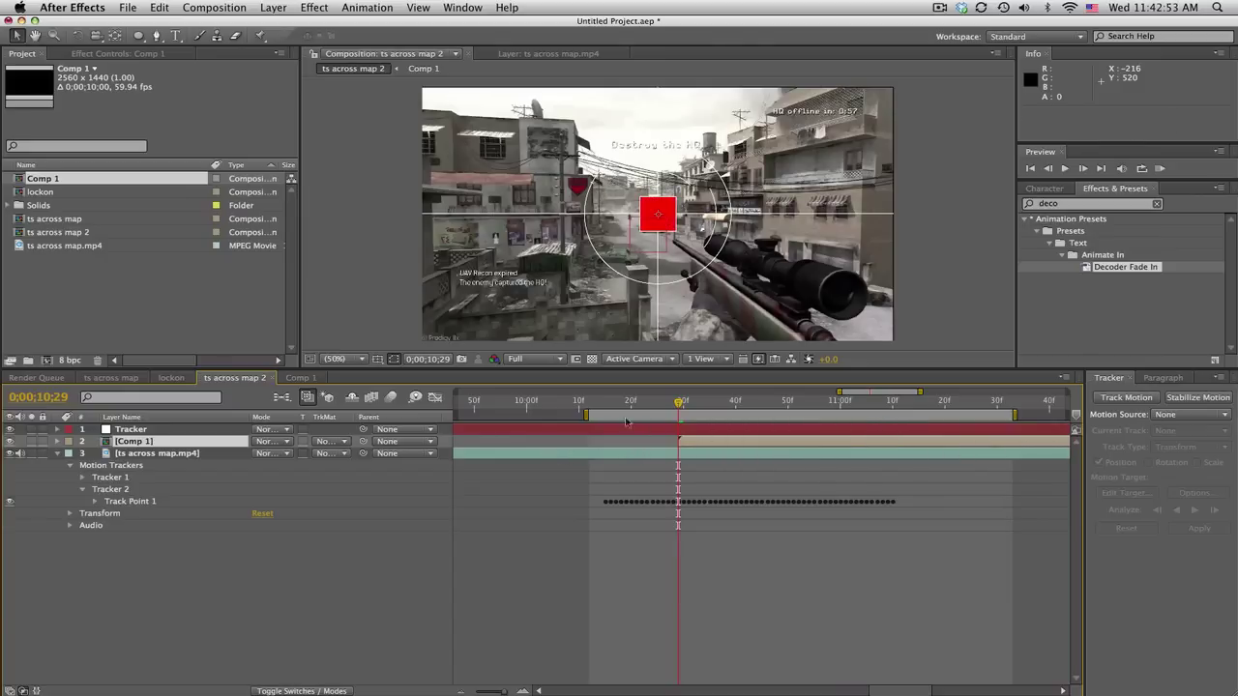
pyautogui.click(611, 402)
pyautogui.click(604, 403)
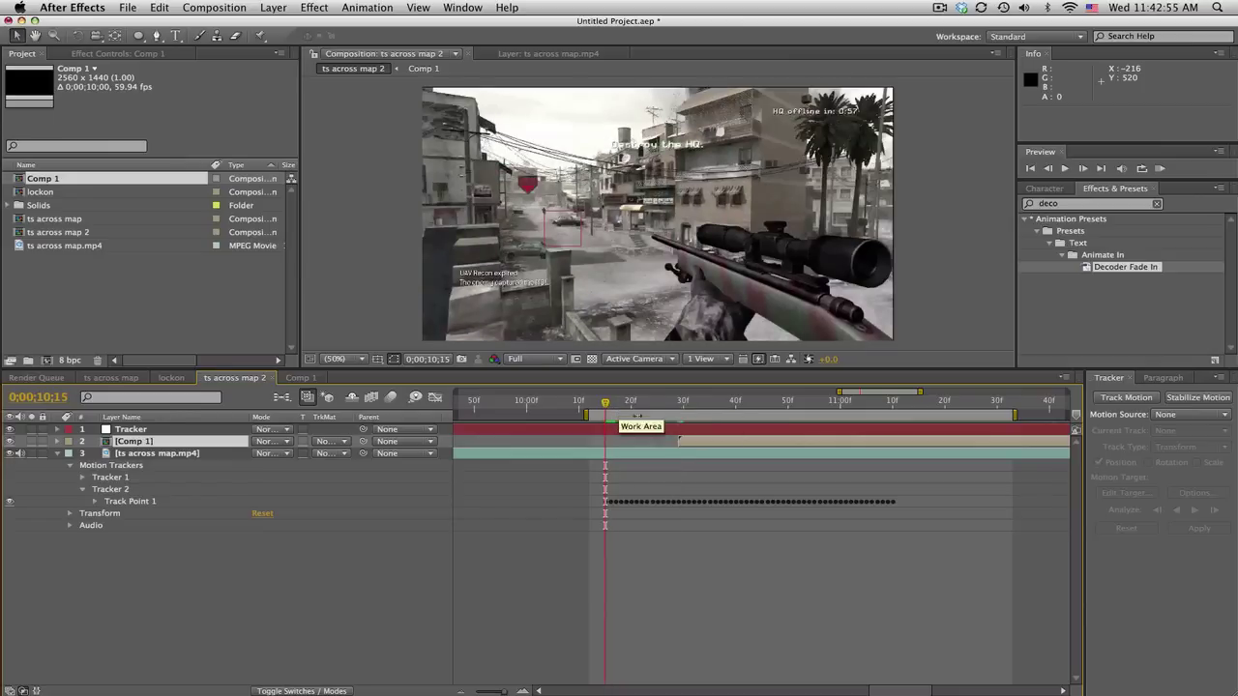
pyautogui.moveTo(690, 448); pyautogui.dragTo(614, 429)
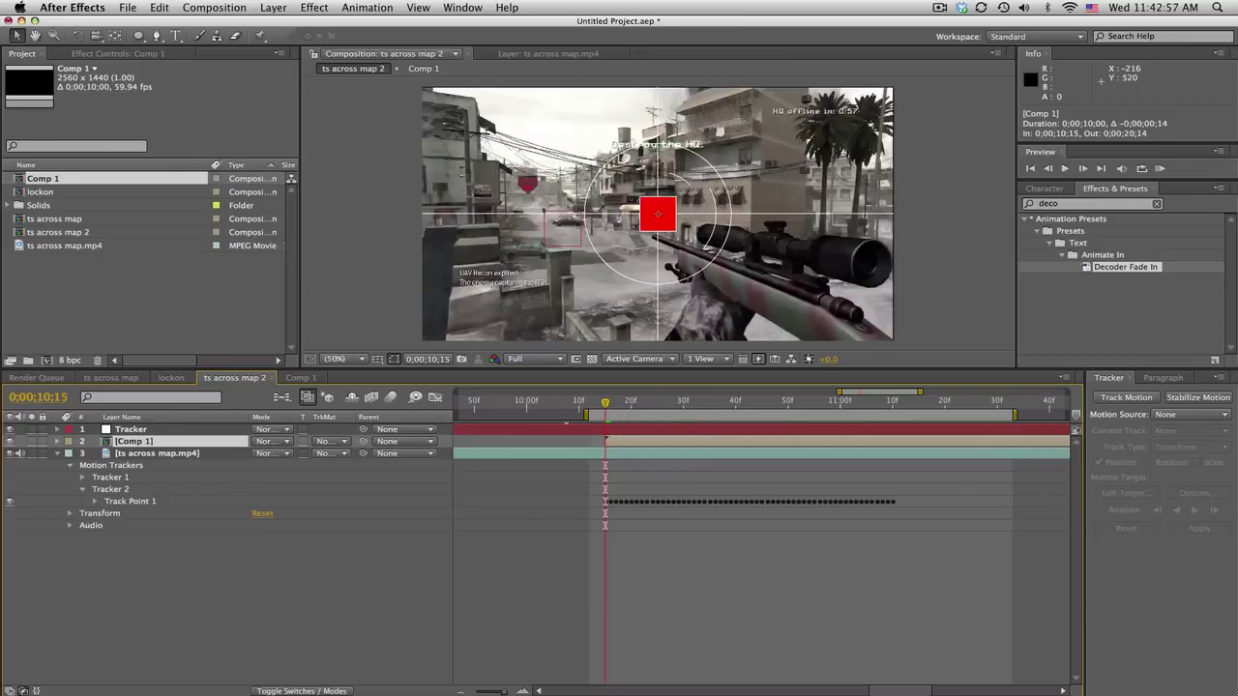
# Set Comp 1's blend mode to Add and position the reticle over the red target marker.
pyautogui.click(265, 443)
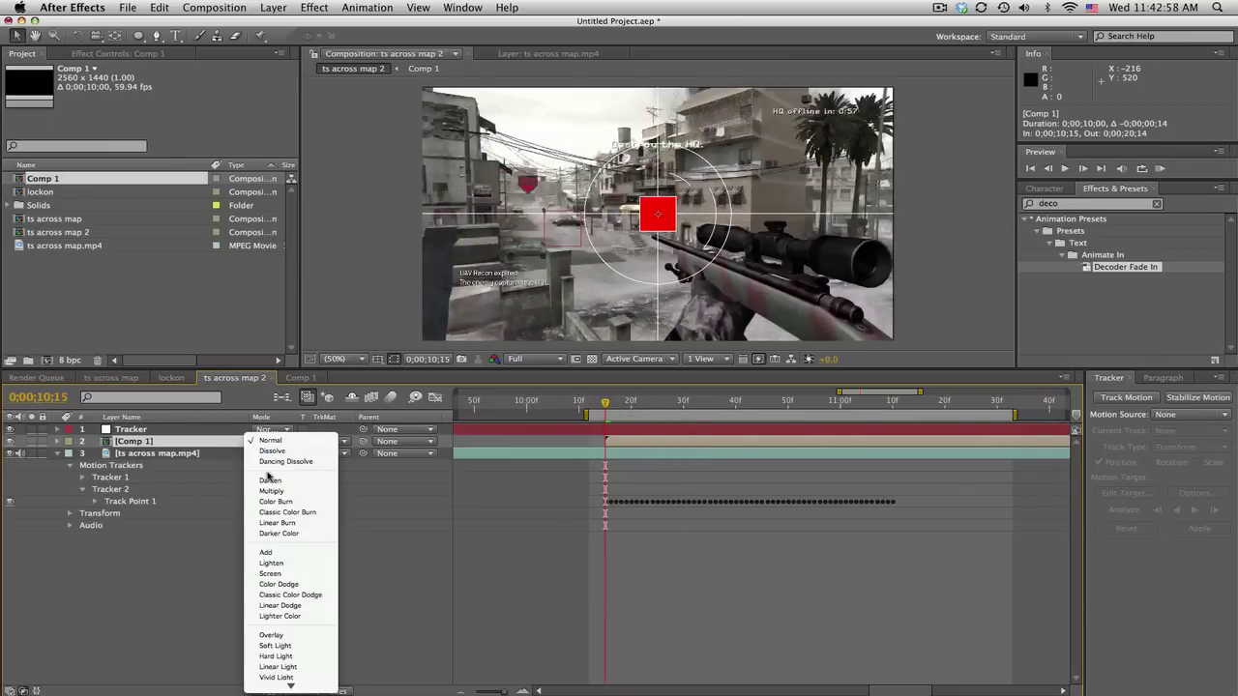
pyautogui.click(267, 553)
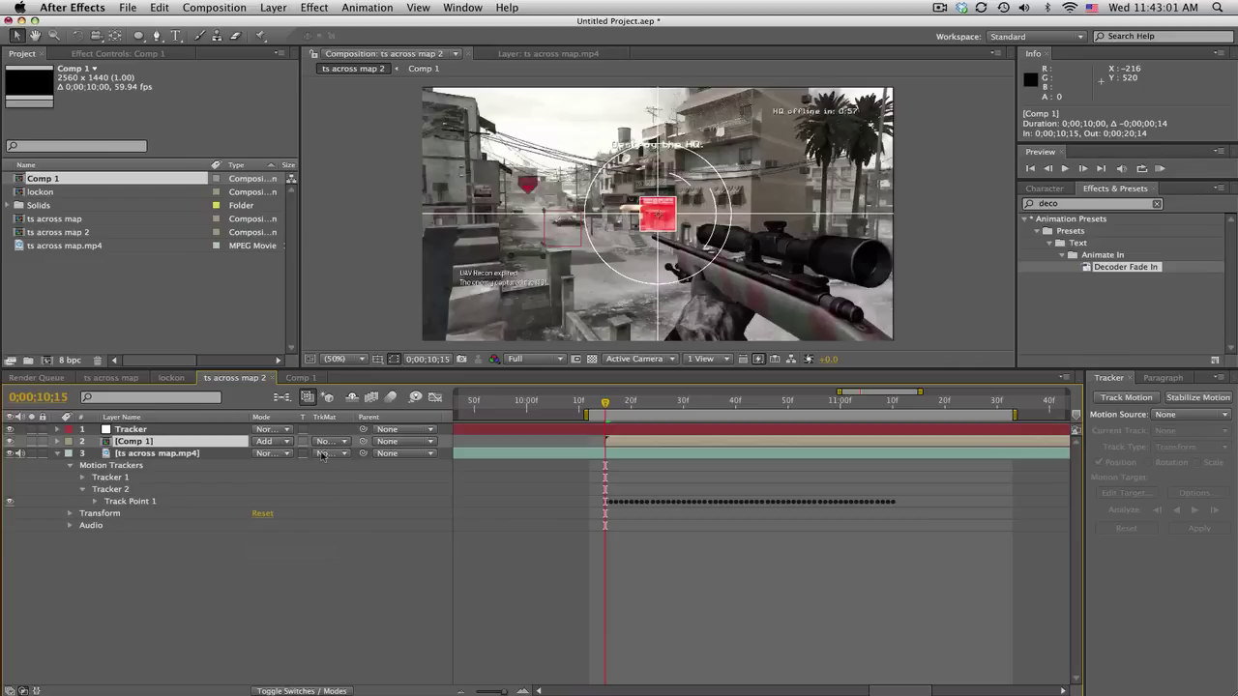
pyautogui.moveTo(704, 233); pyautogui.dragTo(681, 247)
pyautogui.moveTo(609, 226); pyautogui.dragTo(835, 353)
pyautogui.moveTo(877, 389); pyautogui.dragTo(590, 240)
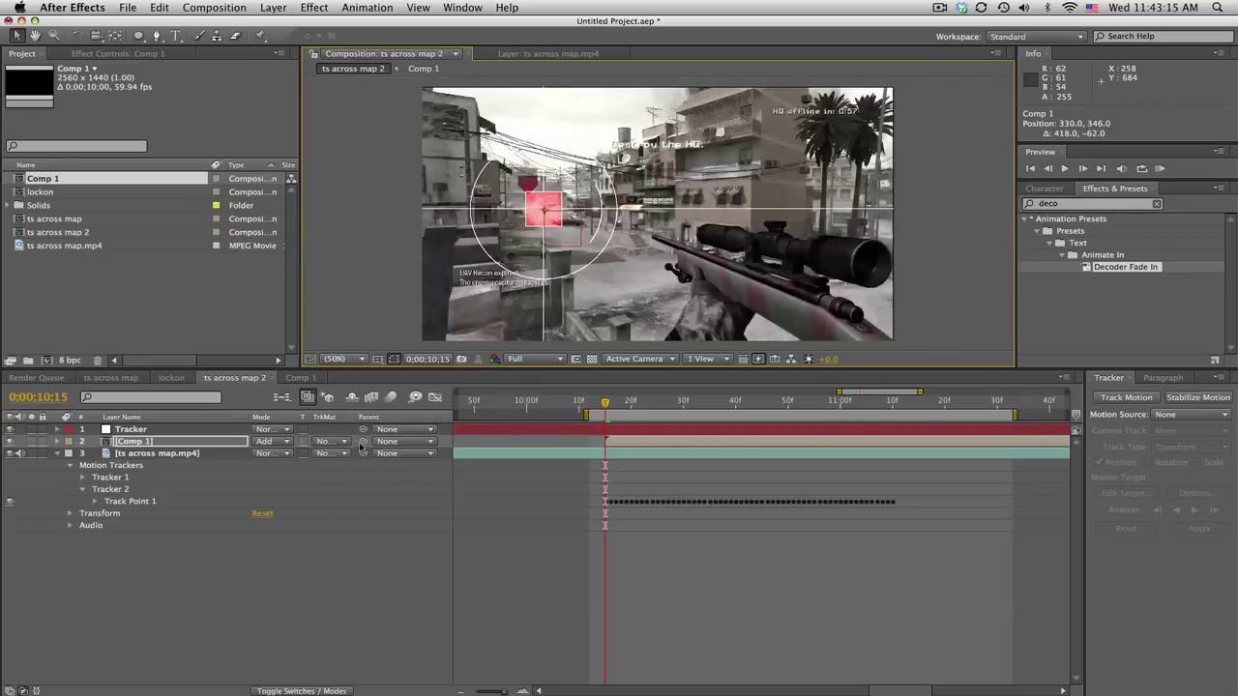
# Parent the reticle to the Tracker null, nudge it slightly lower, and check it follows across frames.
pyautogui.moveTo(363, 443); pyautogui.dragTo(173, 434)
pyautogui.click(650, 541)
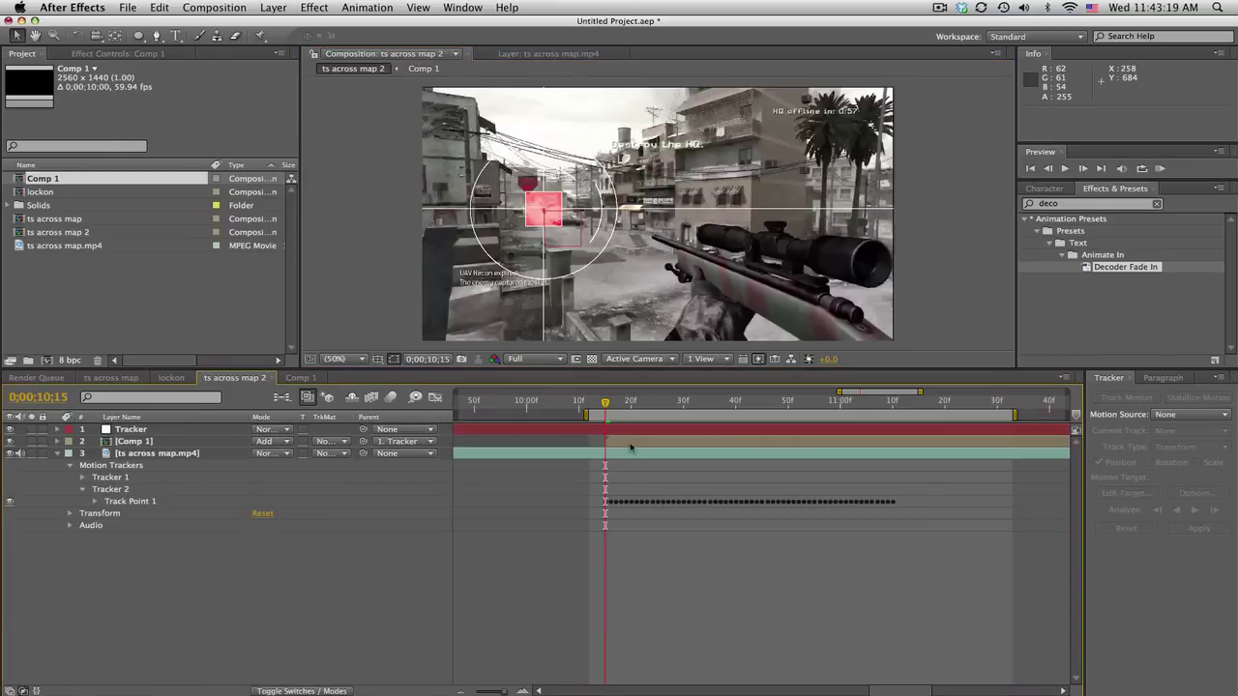
pyautogui.moveTo(605, 407); pyautogui.dragTo(803, 404)
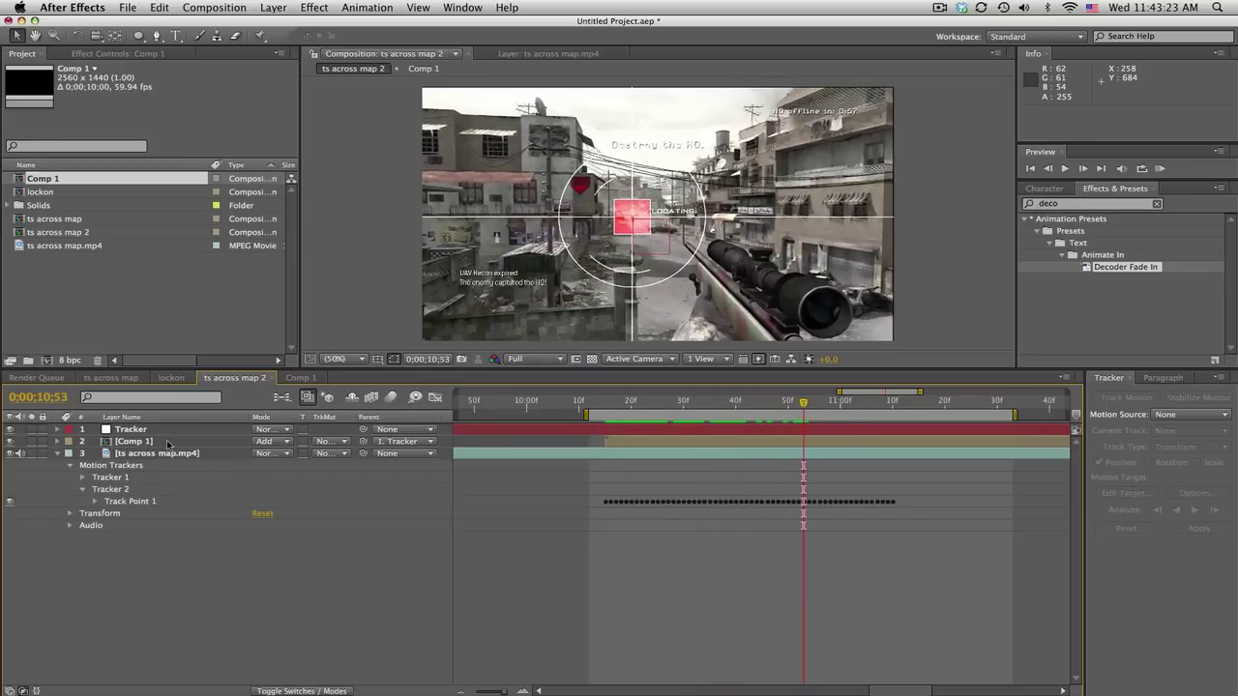
pyautogui.click(727, 254)
pyautogui.moveTo(727, 254); pyautogui.dragTo(727, 256)
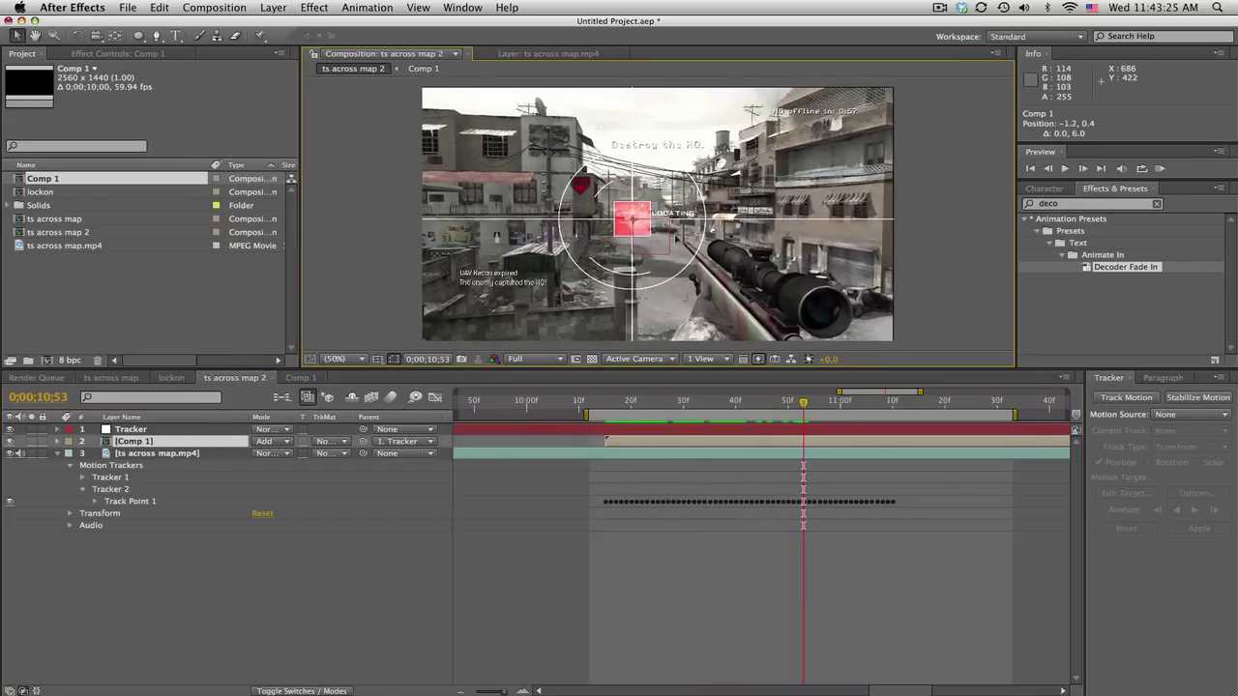
pyautogui.click(706, 545)
pyautogui.moveTo(712, 402); pyautogui.dragTo(893, 399)
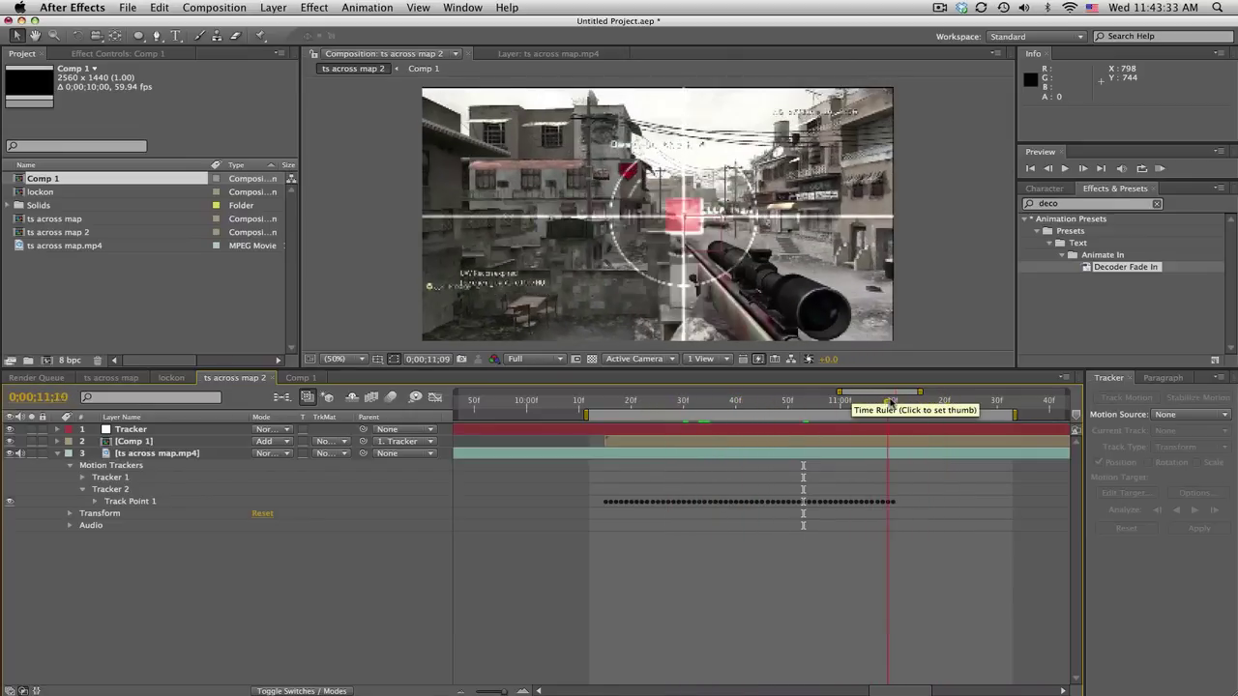
# Trim the Comp 1 reticle's out point to 0;00;11;10 with Alt+], then play back over the footage.
pyautogui.click(134, 442)
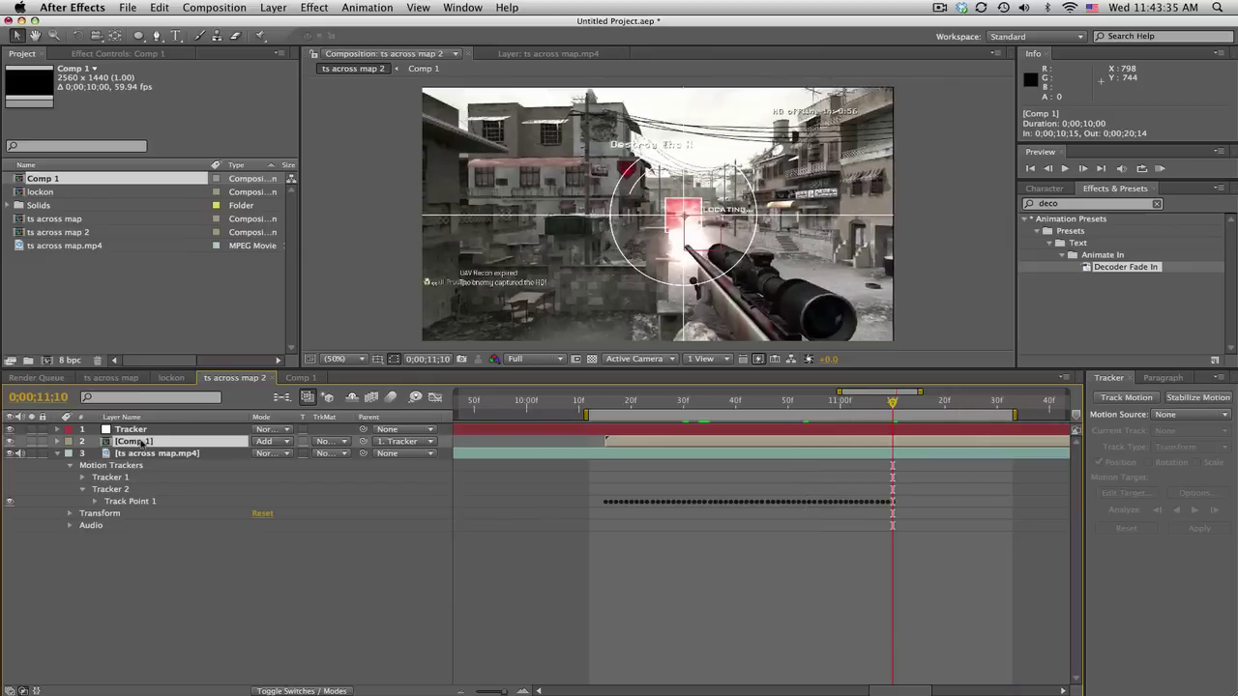
pyautogui.hotkey('alt', ']')
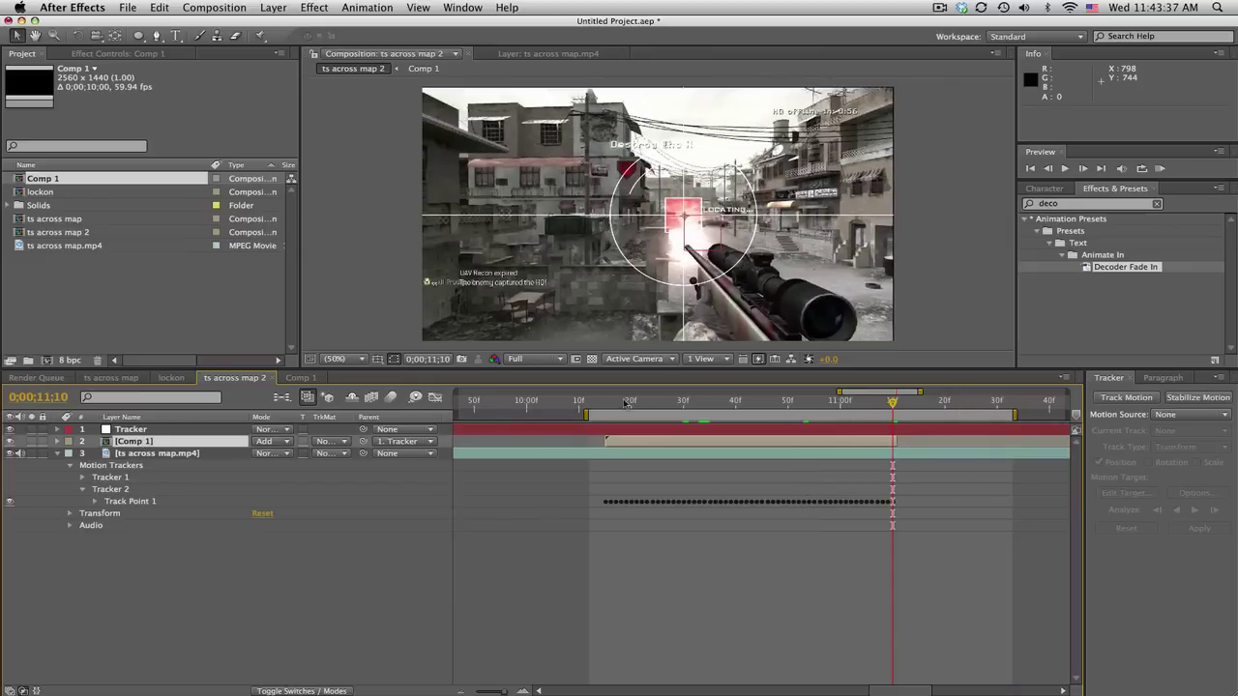
pyautogui.press('space')
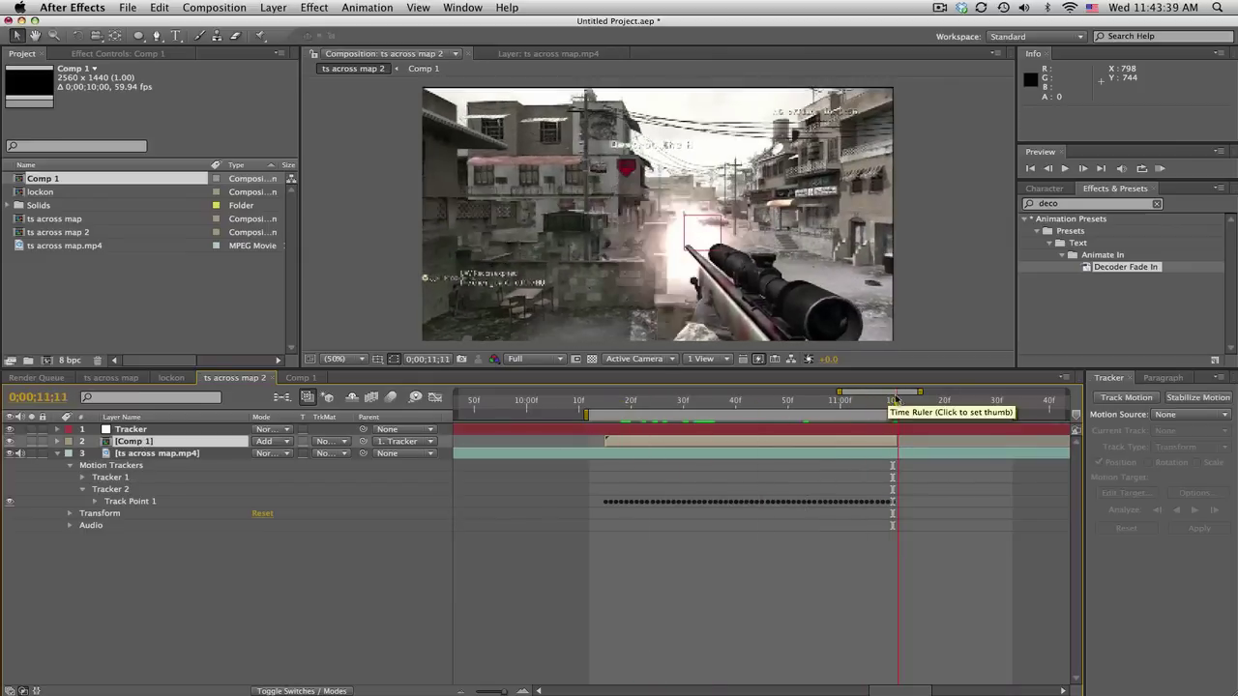
pyautogui.moveTo(887, 401); pyautogui.dragTo(717, 407)
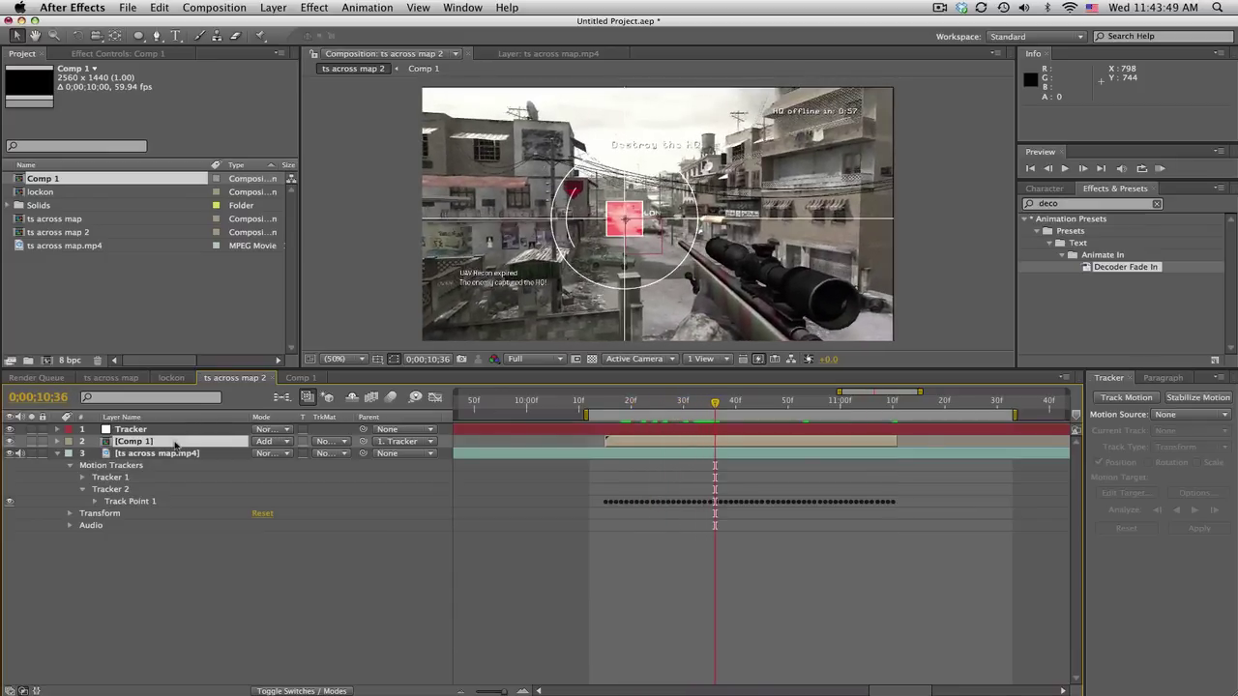
# Keyframe Scale and Rotation at 10;36, then set 237% scale and -180° rotation at 10;15.
pyautogui.click(57, 442)
pyautogui.click(68, 453)
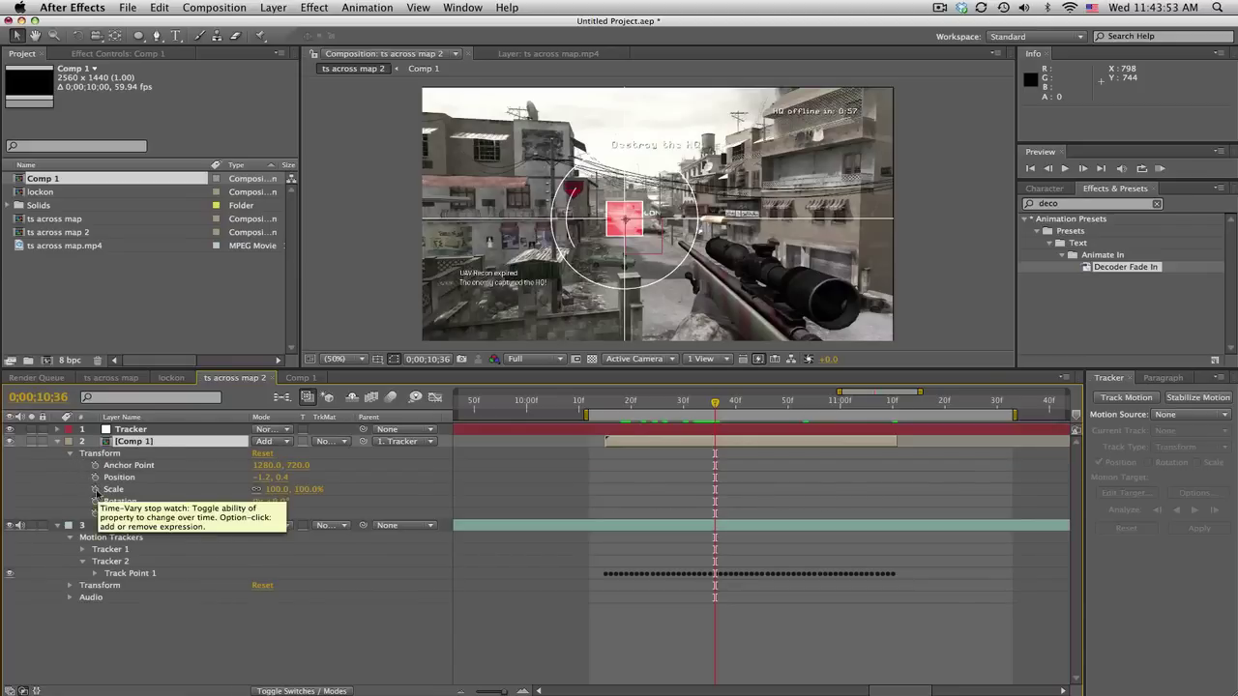
pyautogui.click(94, 490)
pyautogui.click(94, 501)
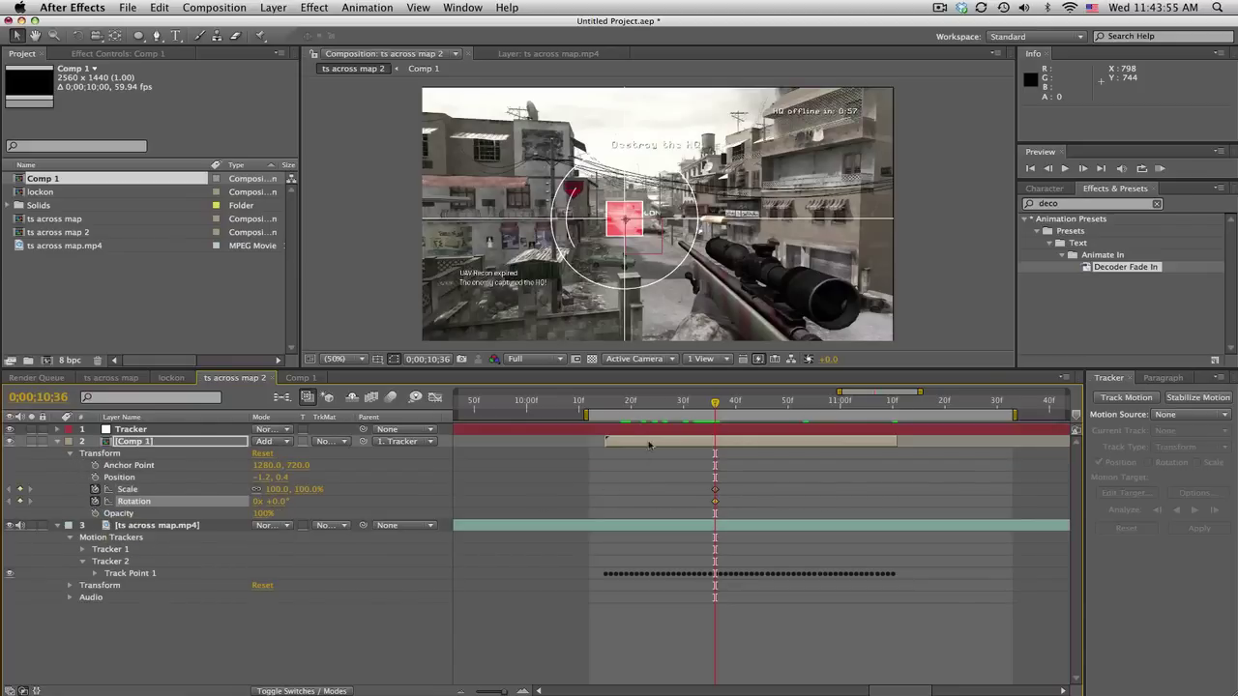
pyautogui.click(606, 406)
pyautogui.moveTo(298, 494); pyautogui.dragTo(266, 508)
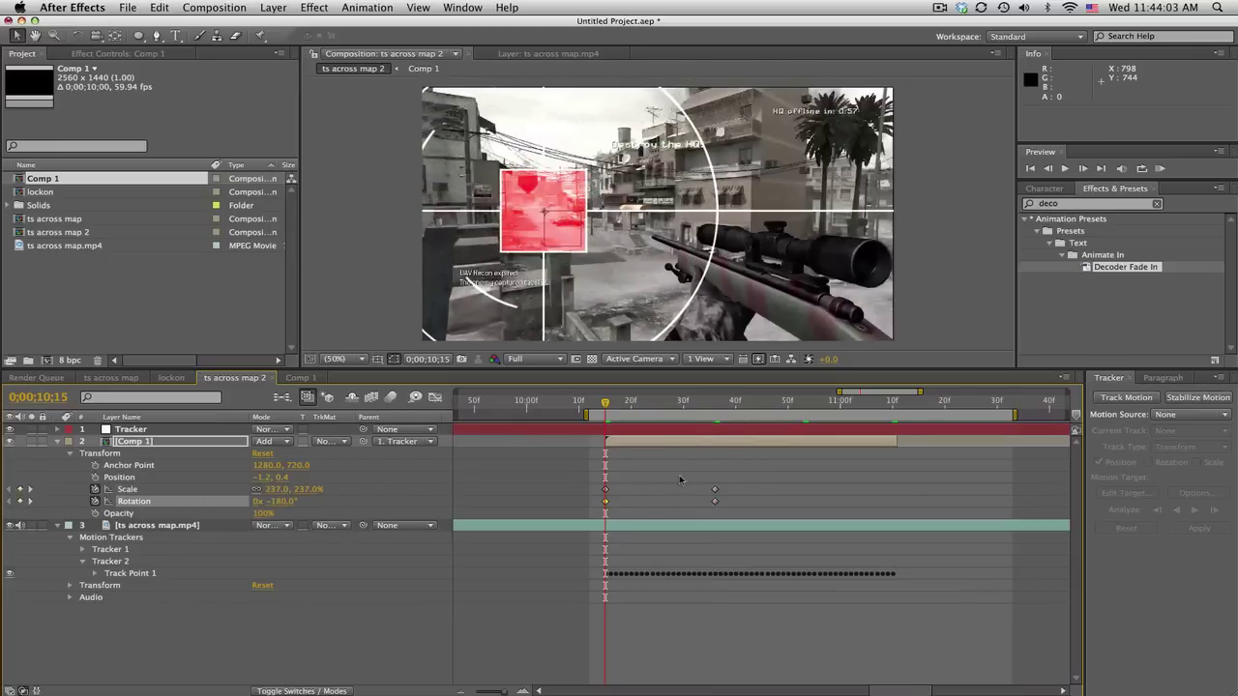
pyautogui.moveTo(605, 404); pyautogui.dragTo(624, 422)
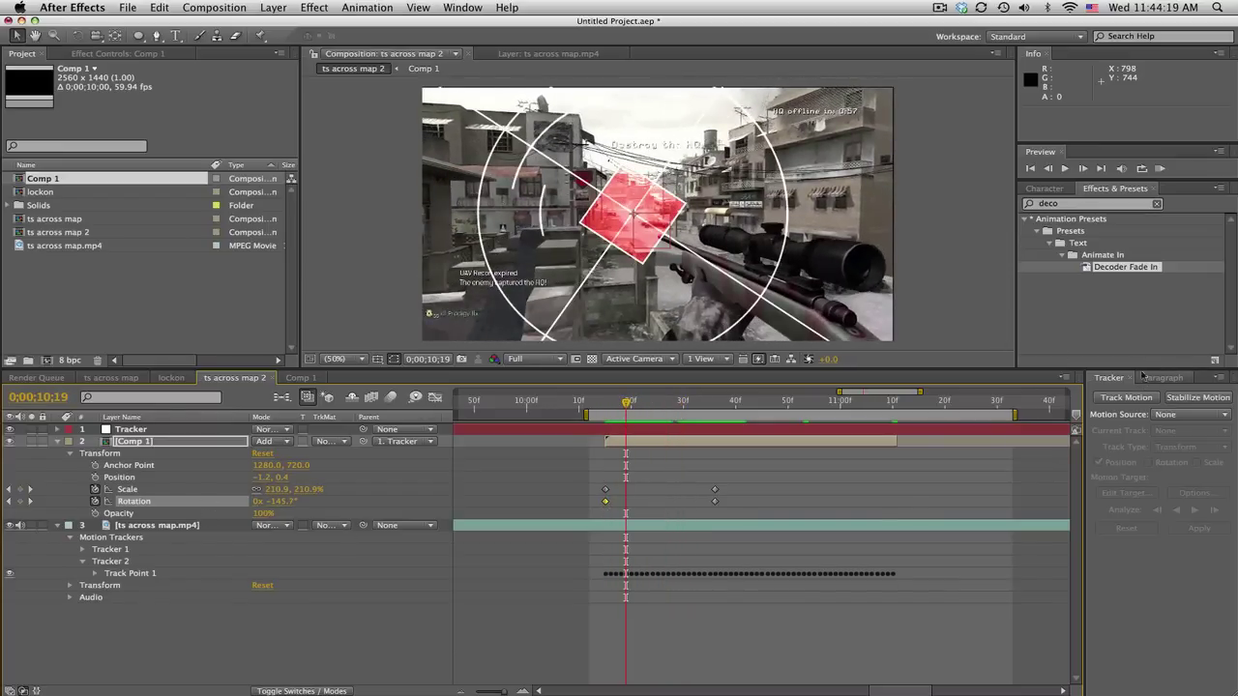
# Search 'lens' in Effects & Presets and apply CC Lens to the Comp 1 reticle.
pyautogui.click(1093, 204)
pyautogui.write('lens')
pyautogui.moveTo(1064, 254); pyautogui.dragTo(635, 406)
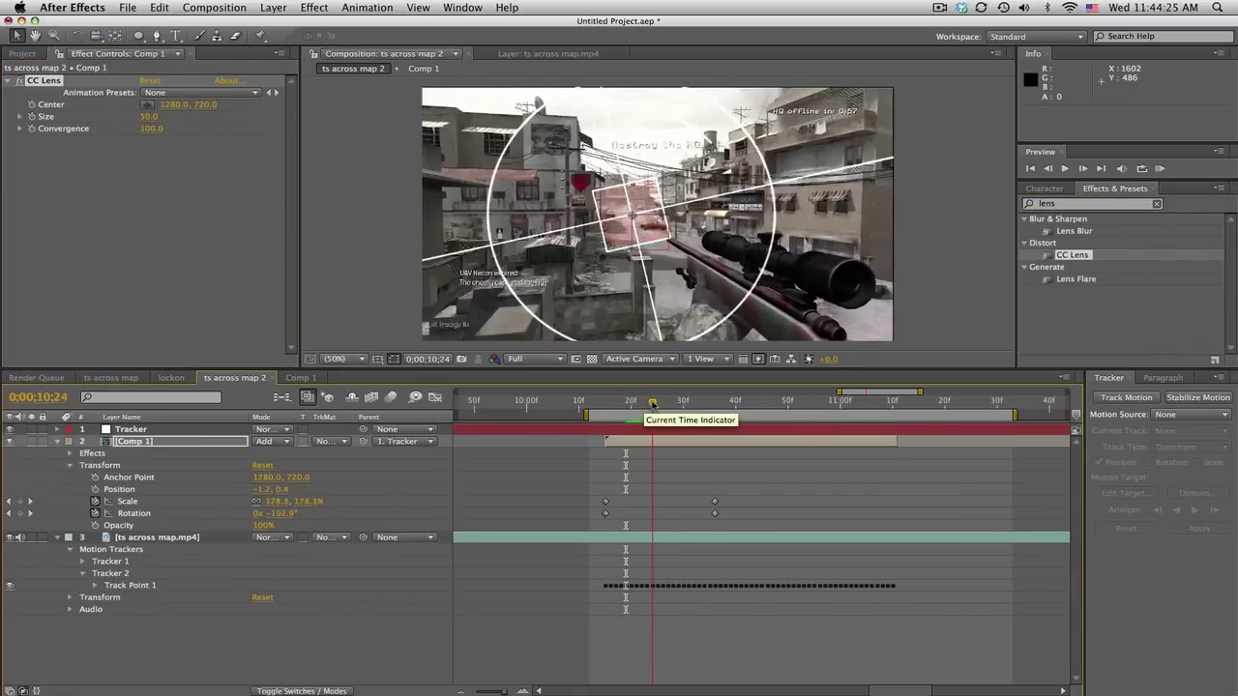
# Set a CC Lens Size keyframe of 100 at 0;00;10;36.
pyautogui.moveTo(653, 405); pyautogui.dragTo(714, 405)
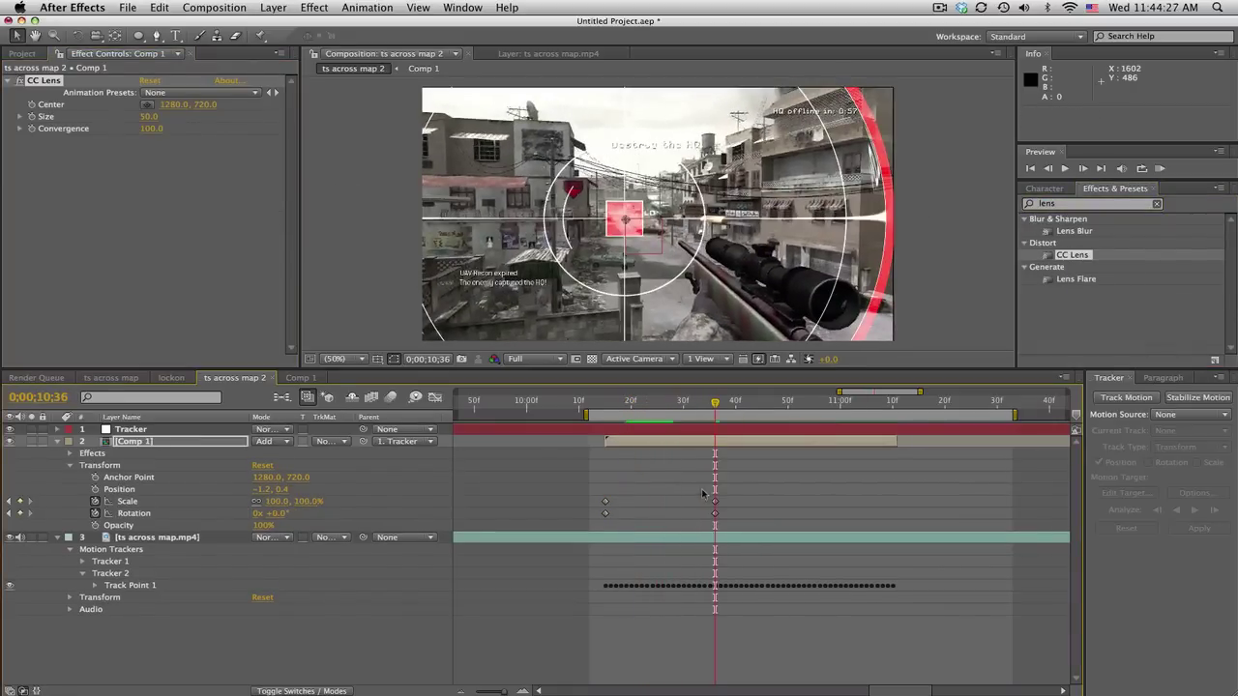
pyautogui.click(149, 116)
pyautogui.write('100')
pyautogui.press('Return')
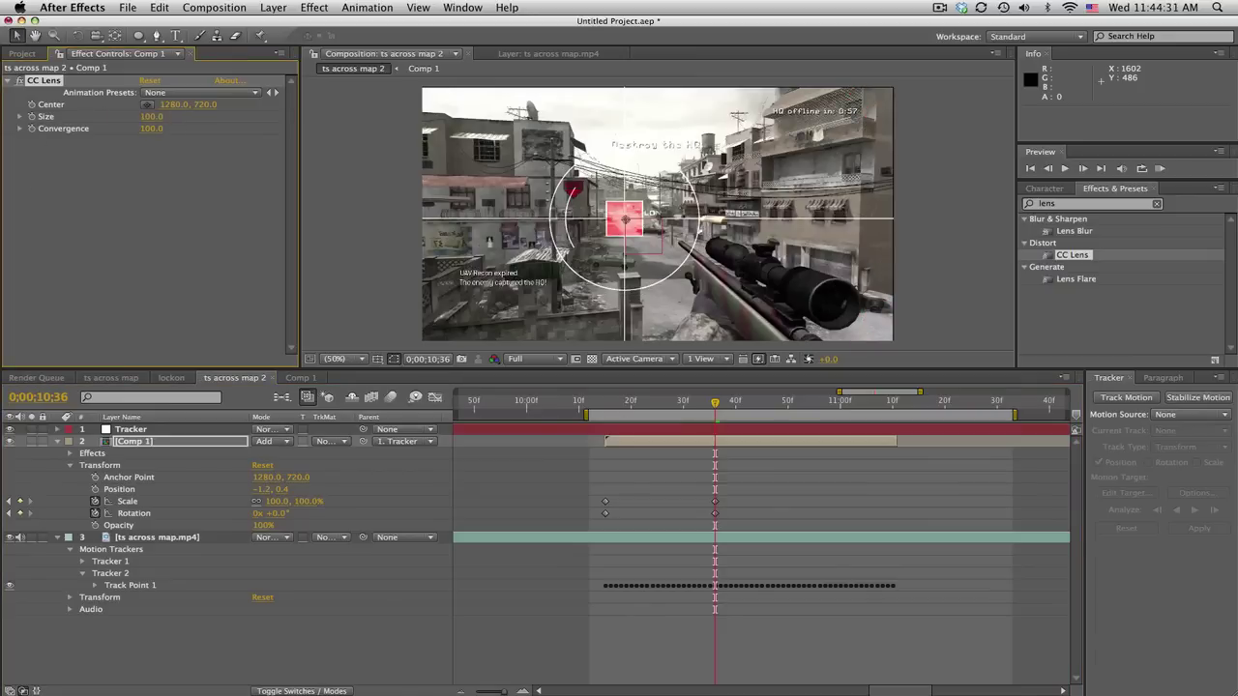
pyautogui.moveTo(175, 116); pyautogui.dragTo(149, 131)
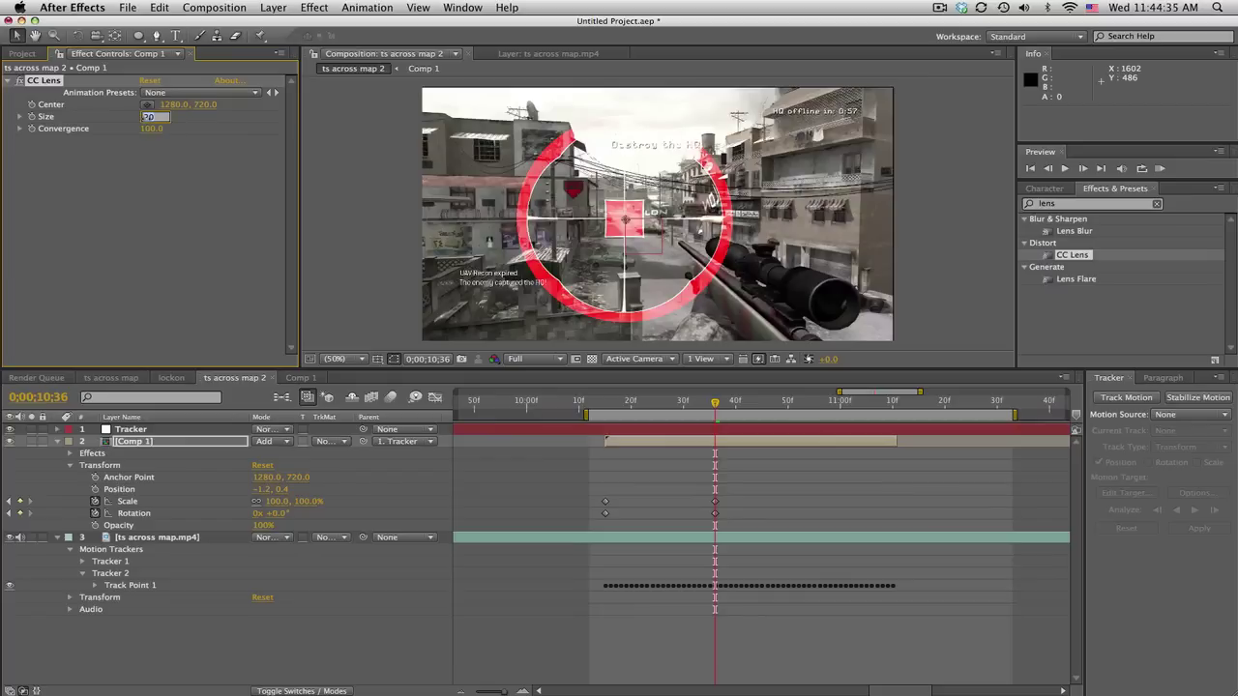
pyautogui.write('00')
pyautogui.press('Return')
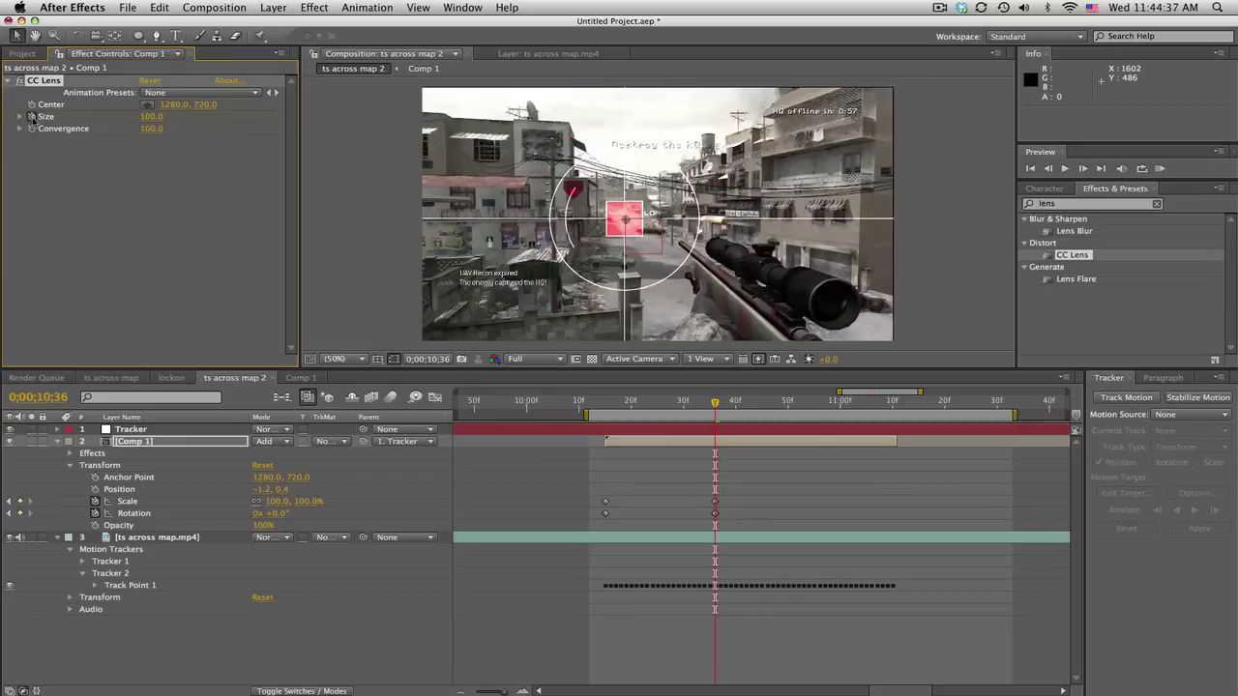
# Set CC Lens Size to 0 at 0;00;10;15 and preview the lens animation.
pyautogui.click(605, 402)
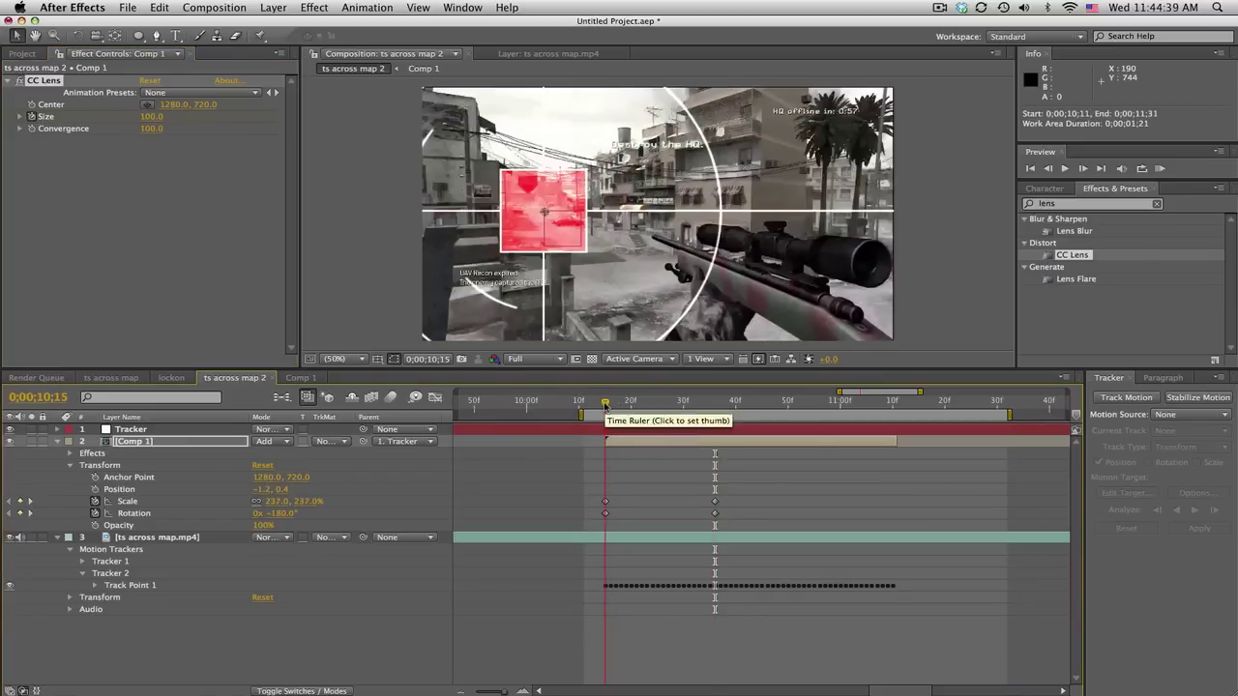
pyautogui.write('0')
pyautogui.press('Return')
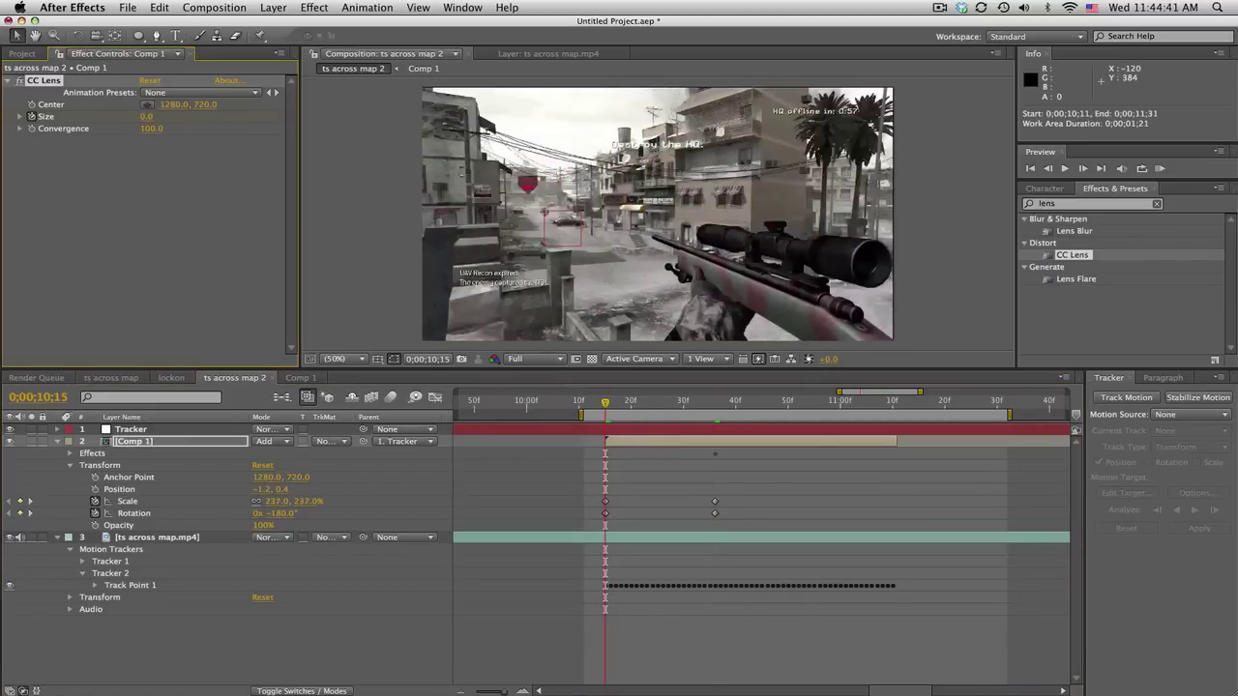
pyautogui.moveTo(605, 402); pyautogui.dragTo(751, 402)
# Apply Easy Ease to all six Size, Scale and Rotation keyframes of the reticle.
pyautogui.click(161, 444)
pyautogui.press('u')
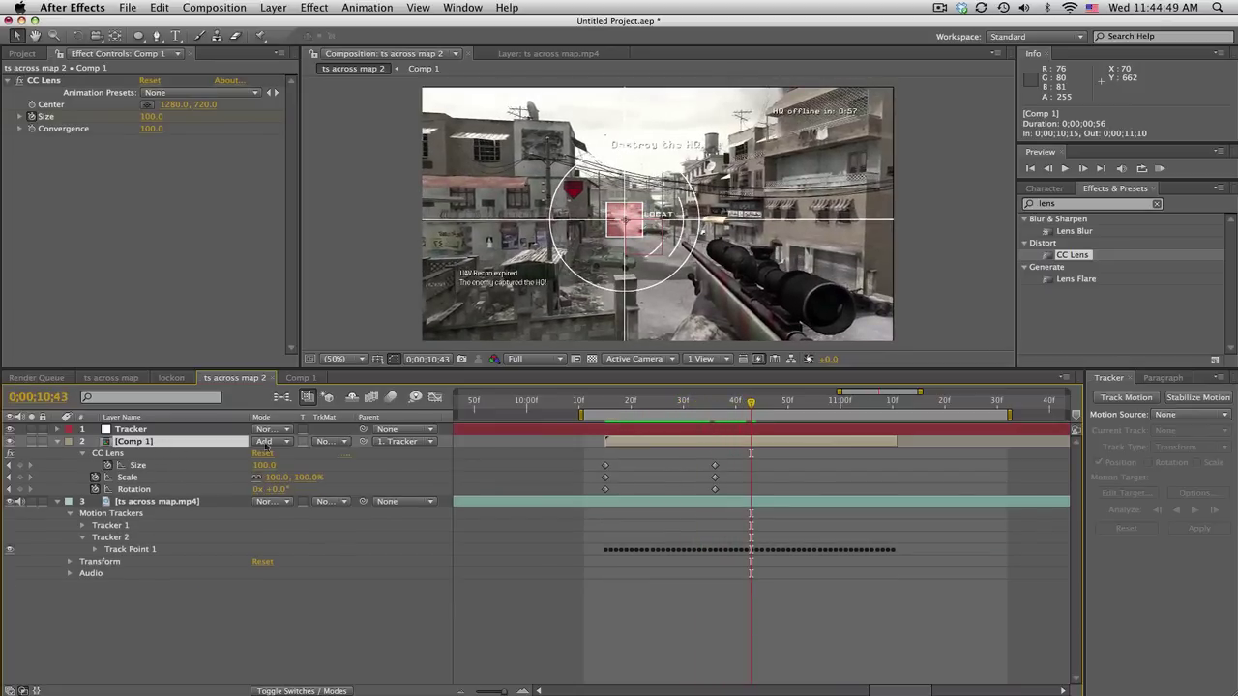
pyautogui.moveTo(721, 493); pyautogui.dragTo(609, 469)
pyautogui.rightClick(605, 468)
pyautogui.moveTo(691, 610)
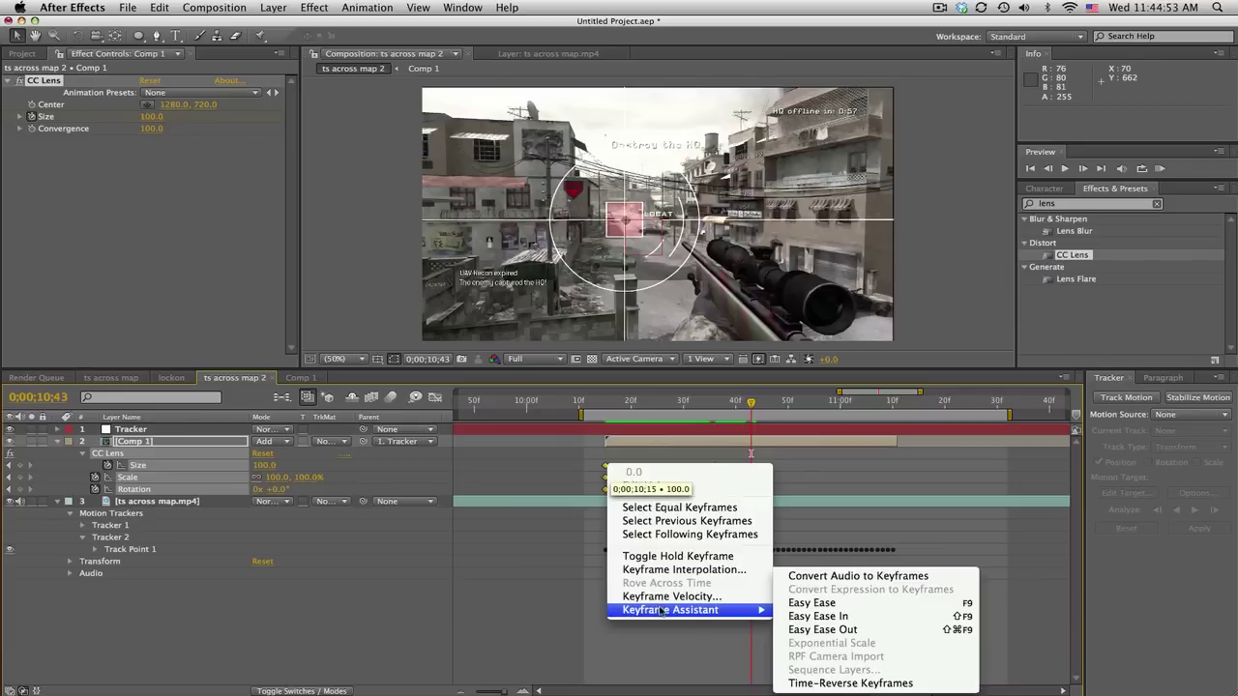
pyautogui.click(839, 604)
# Scrub through the eased lock-on animation to review it.
pyautogui.moveTo(601, 403); pyautogui.dragTo(882, 411)
pyautogui.moveTo(777, 402); pyautogui.dragTo(877, 404)
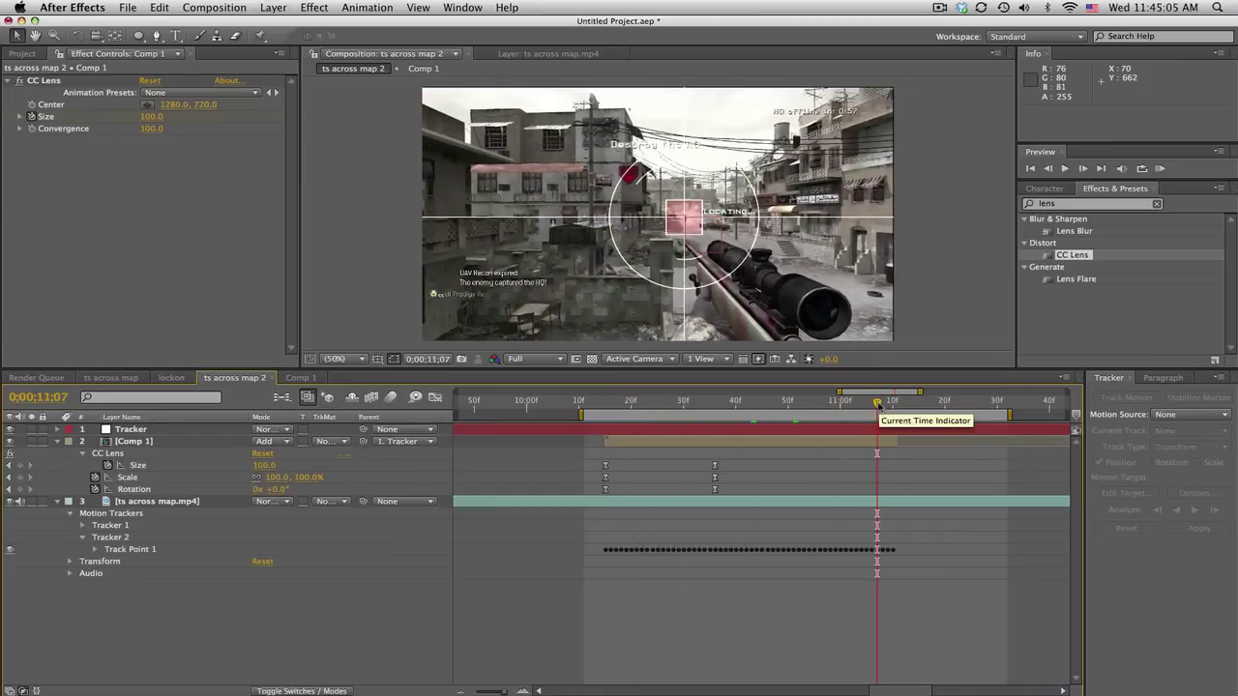
pyautogui.moveTo(877, 404); pyautogui.dragTo(816, 409)
pyautogui.press('d')
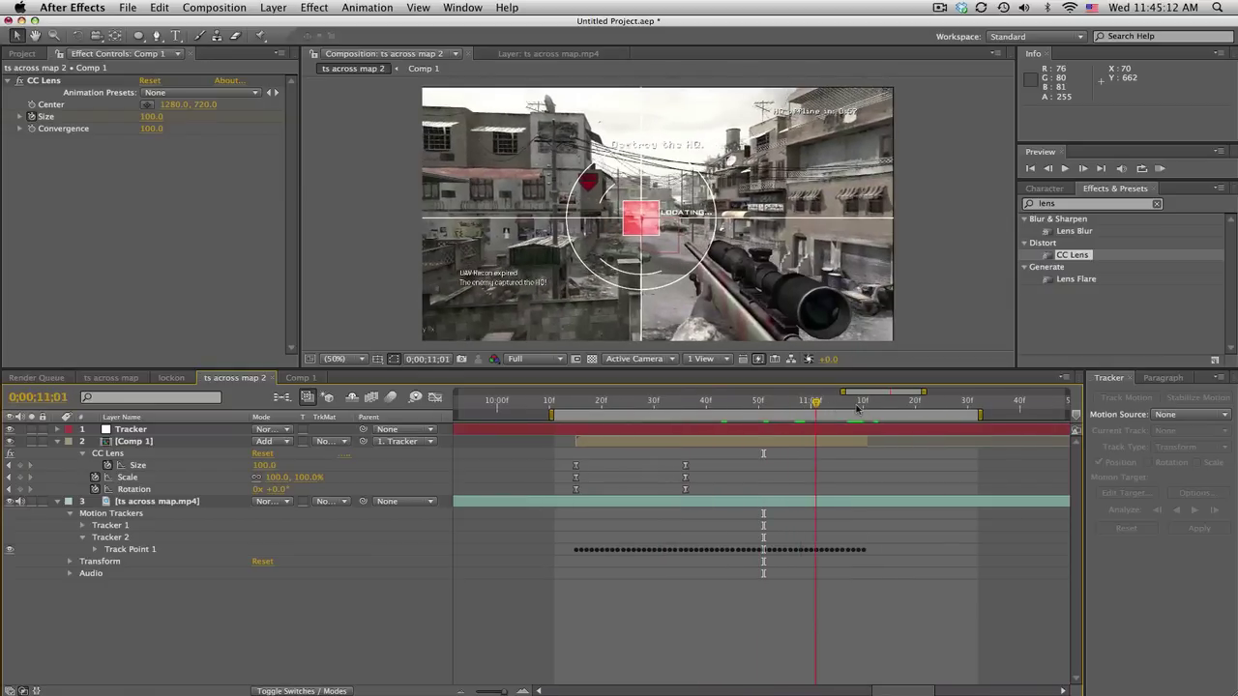